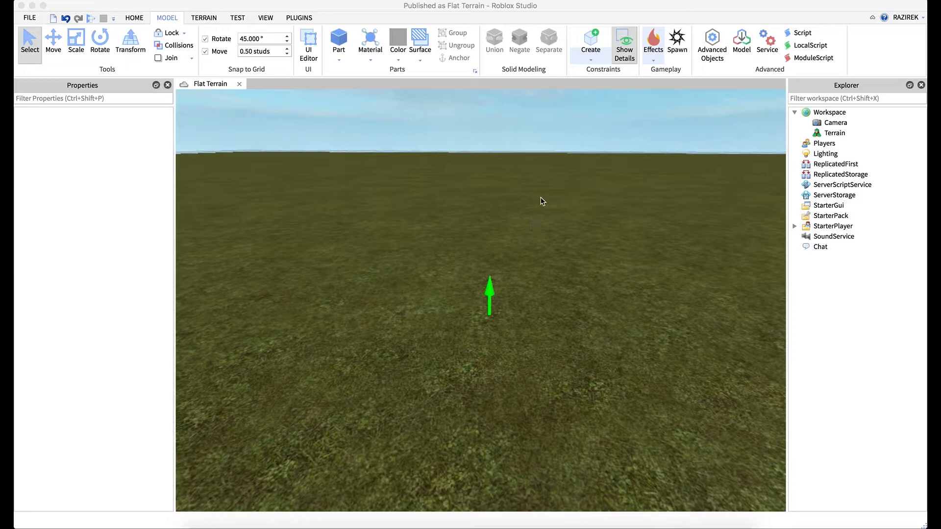
Step: Insert a block part onto the grass terrain
{"action": "right_click_drag", "start_coordinate": [549, 215], "coordinate": [551, 216]}
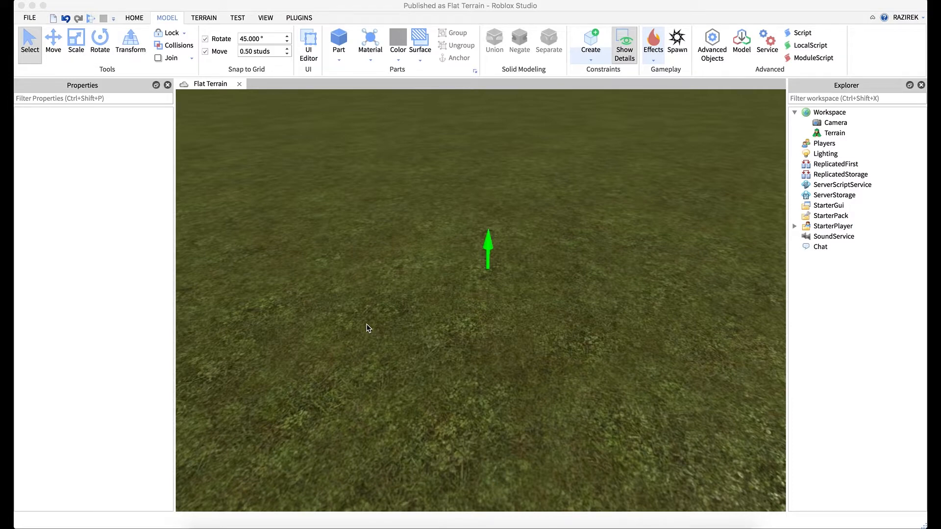
{"action": "left_click", "coordinate": [340, 40]}
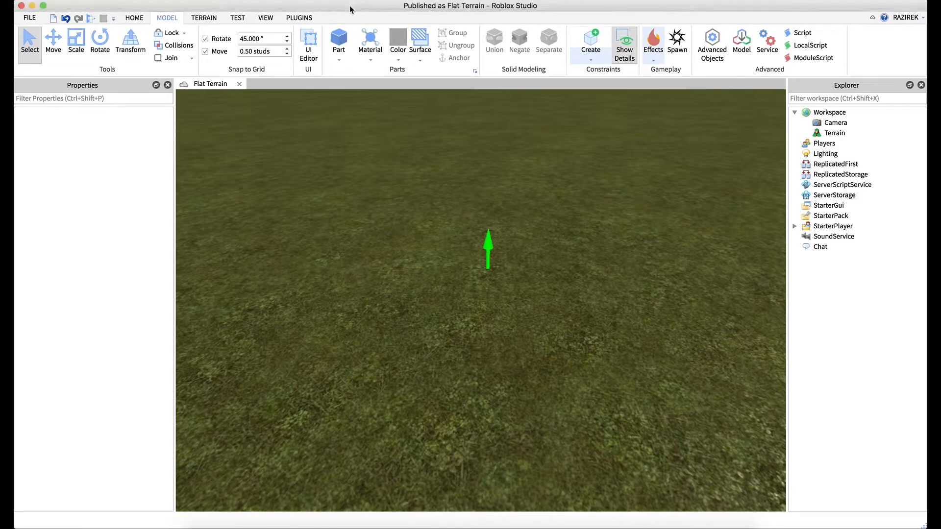
{"action": "left_click", "coordinate": [341, 41]}
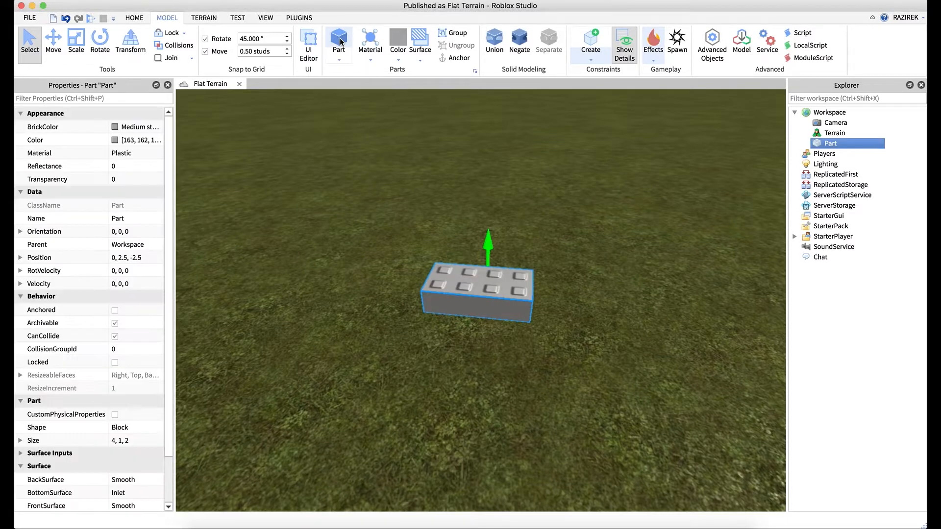
Step: Add a Sparkles effect to the part and set its SparkleColor to light blue, 89, 180, 251
{"action": "left_click", "coordinate": [653, 61]}
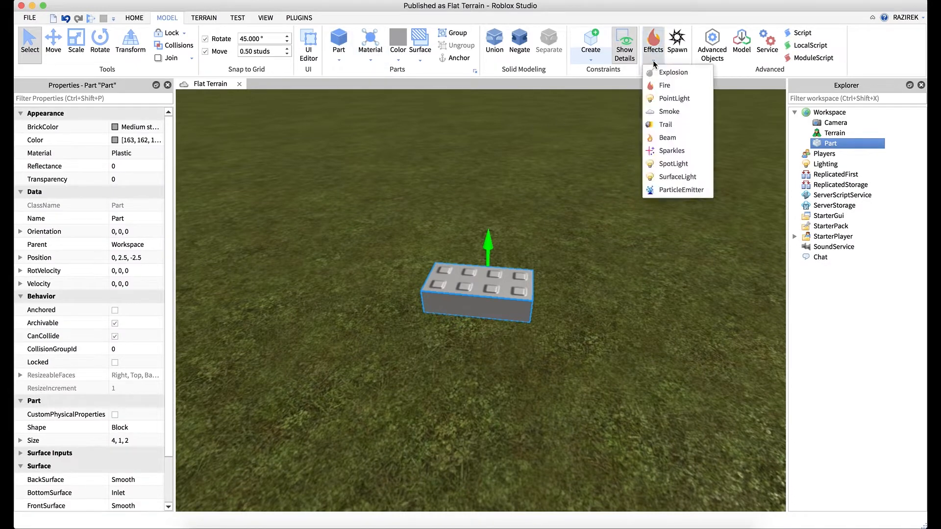
{"action": "left_click", "coordinate": [671, 151]}
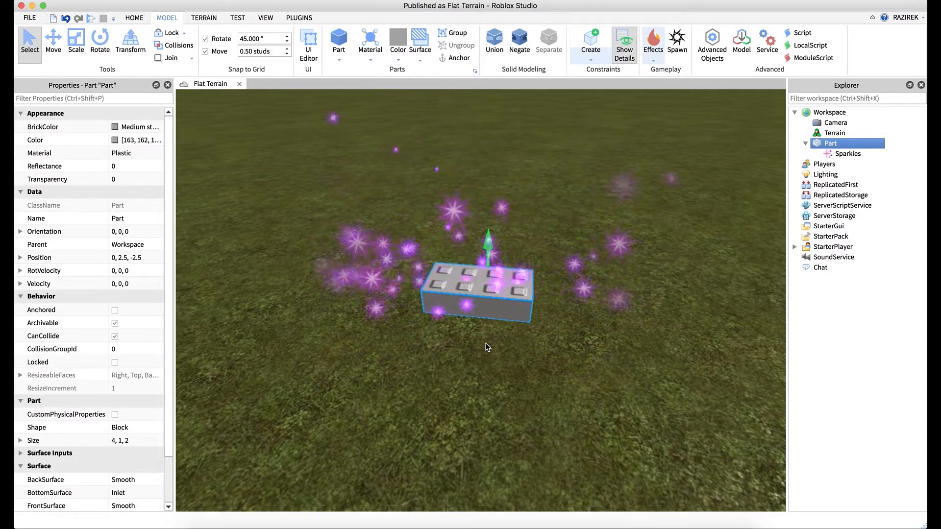
{"action": "left_click", "coordinate": [847, 153]}
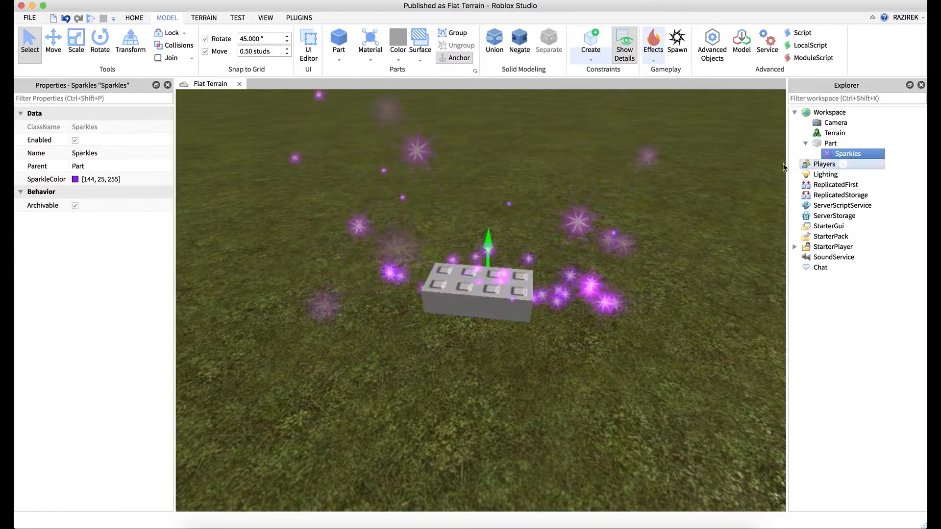
{"action": "left_click", "coordinate": [76, 180]}
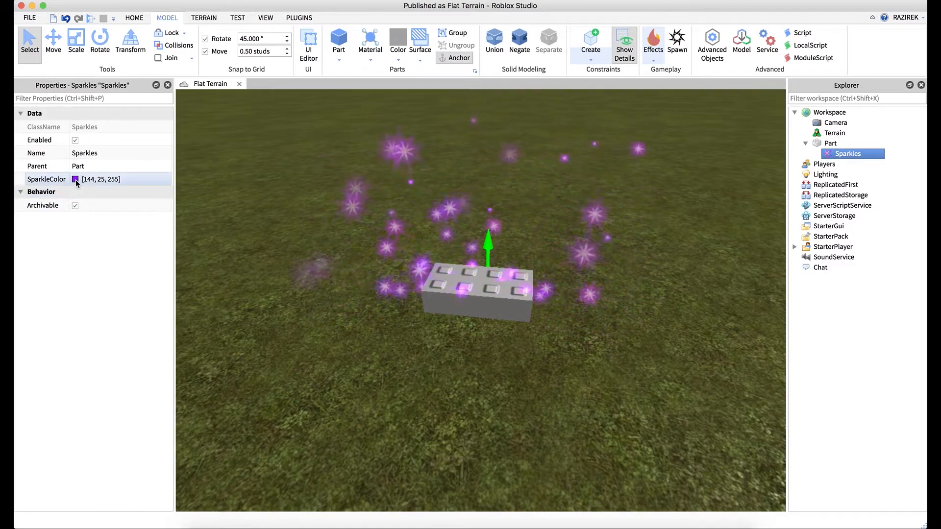
{"action": "right_click_drag", "start_coordinate": [455, 272], "coordinate": [455, 274]}
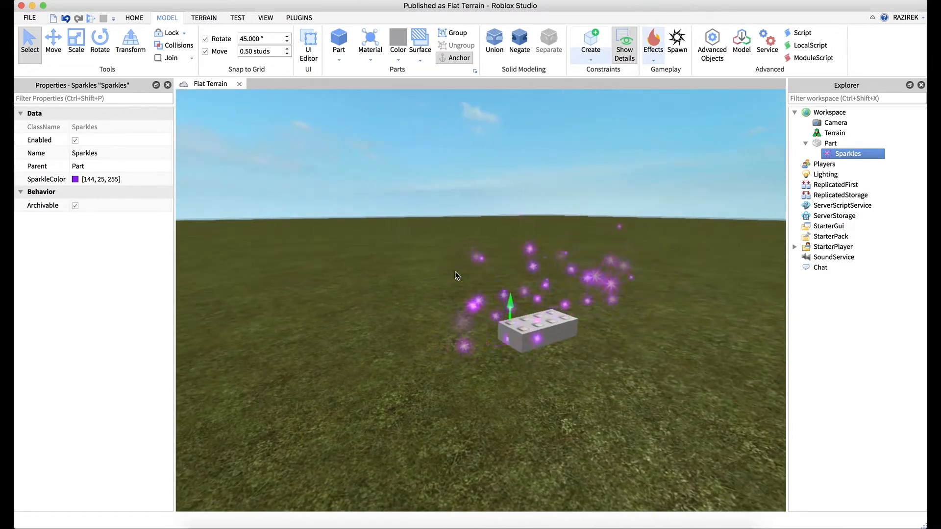
{"action": "left_click", "coordinate": [75, 179]}
{"action": "left_click_drag", "start_coordinate": [311, 275], "coordinate": [284, 259]}
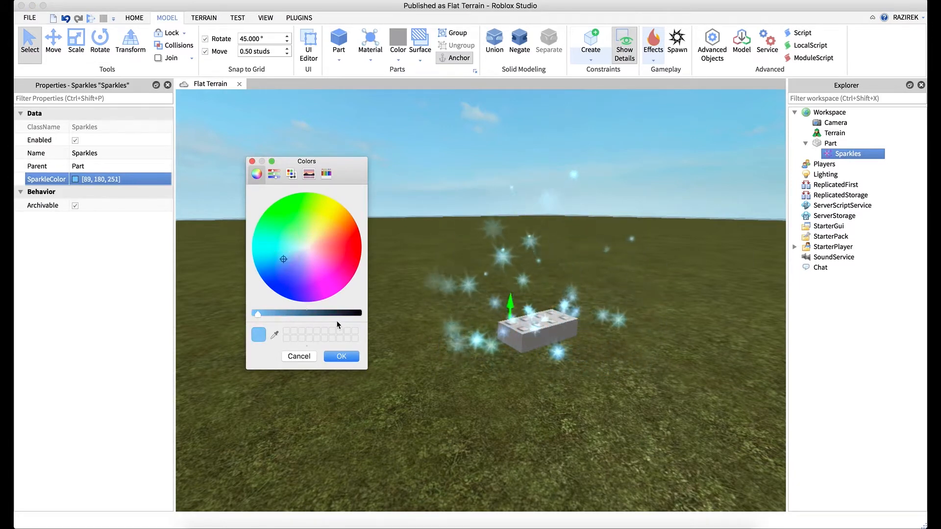
{"action": "left_click", "coordinate": [342, 357]}
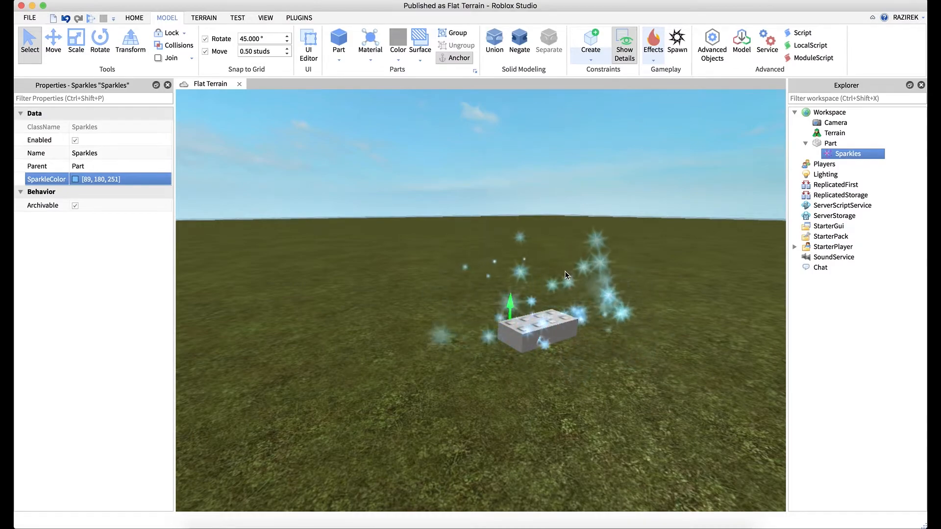
Step: Raise the sparkling part above the terrain to position 0, 5.5, -2.5 with the Move tool
{"action": "scroll", "coordinate": [567, 290], "scroll_direction": "up", "scroll_amount": 5}
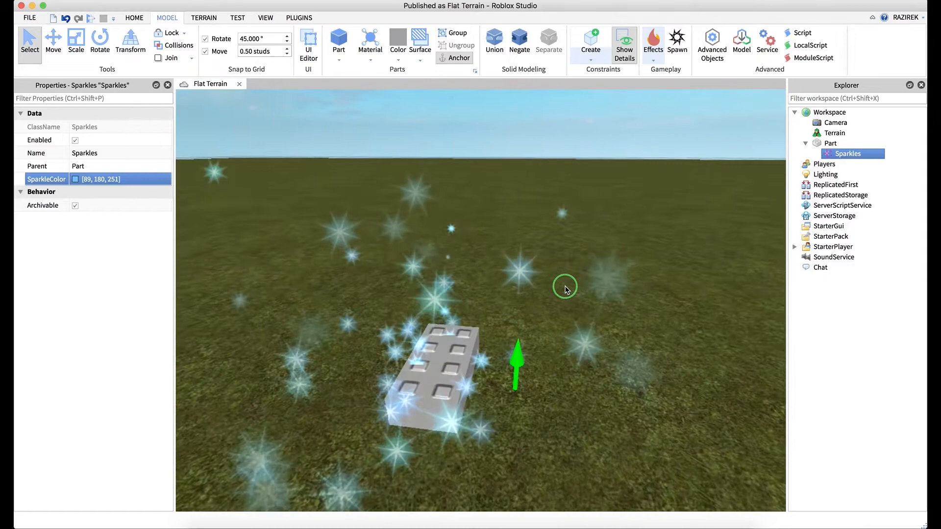
{"action": "right_click_drag", "start_coordinate": [565, 287], "coordinate": [555, 334]}
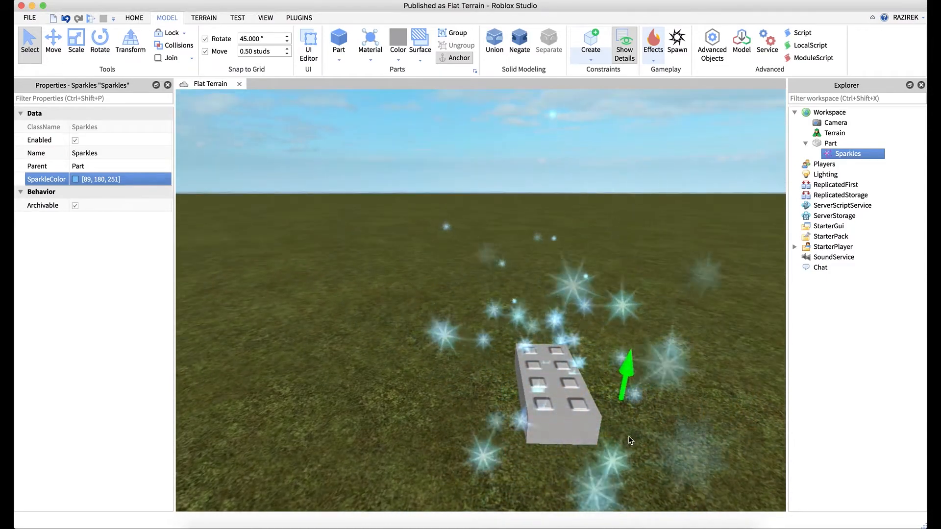
{"action": "left_click", "coordinate": [830, 143]}
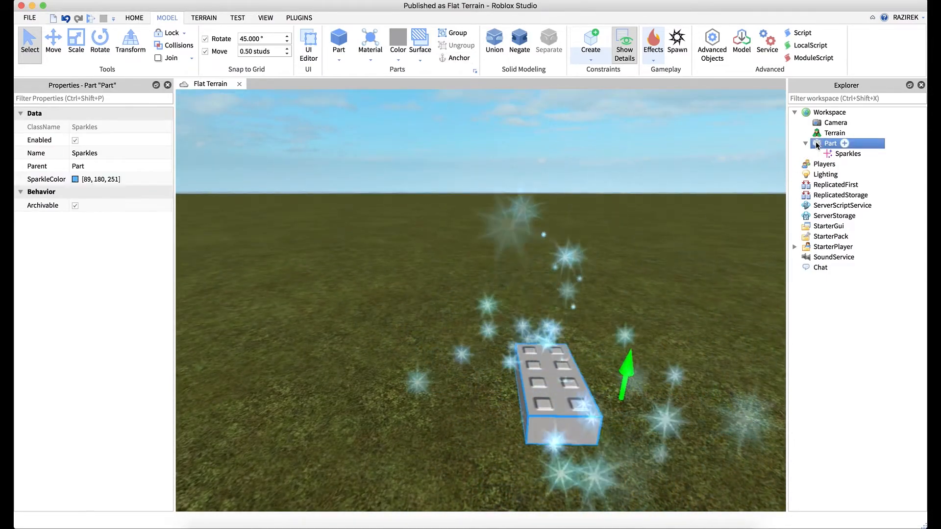
{"action": "left_click", "coordinate": [63, 40]}
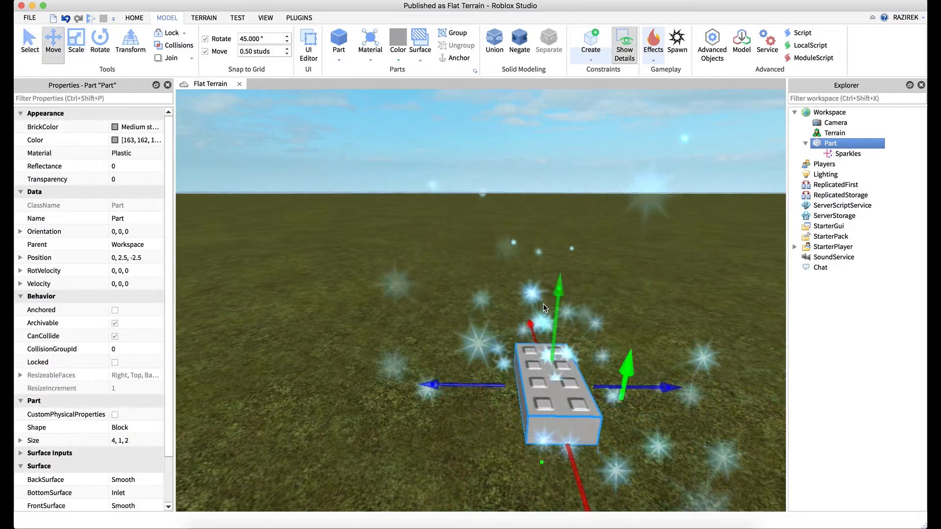
{"action": "left_click_drag", "start_coordinate": [543, 304], "coordinate": [609, 284]}
{"action": "right_click_drag", "start_coordinate": [609, 284], "coordinate": [614, 282]}
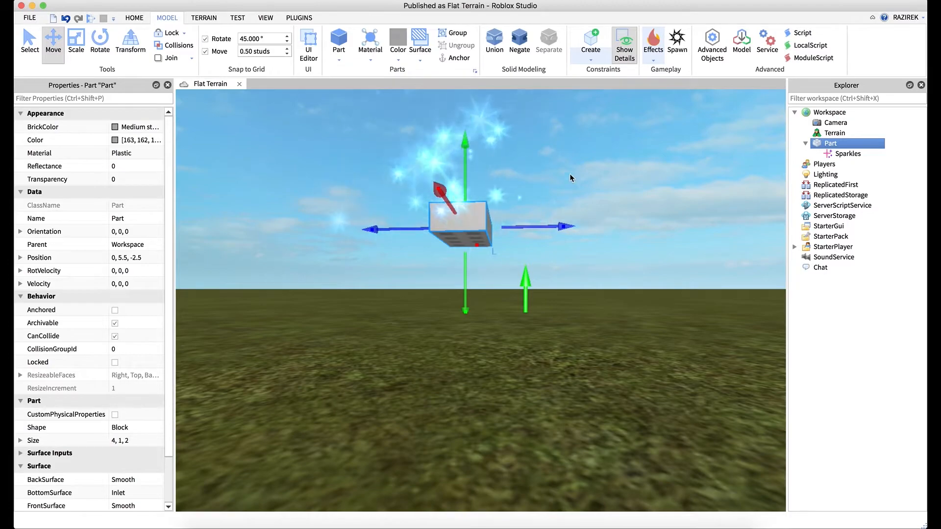
Step: Lower the part back toward the ground to position 0, 2.5, -2.5
{"action": "right_click_drag", "start_coordinate": [457, 175], "coordinate": [498, 196]}
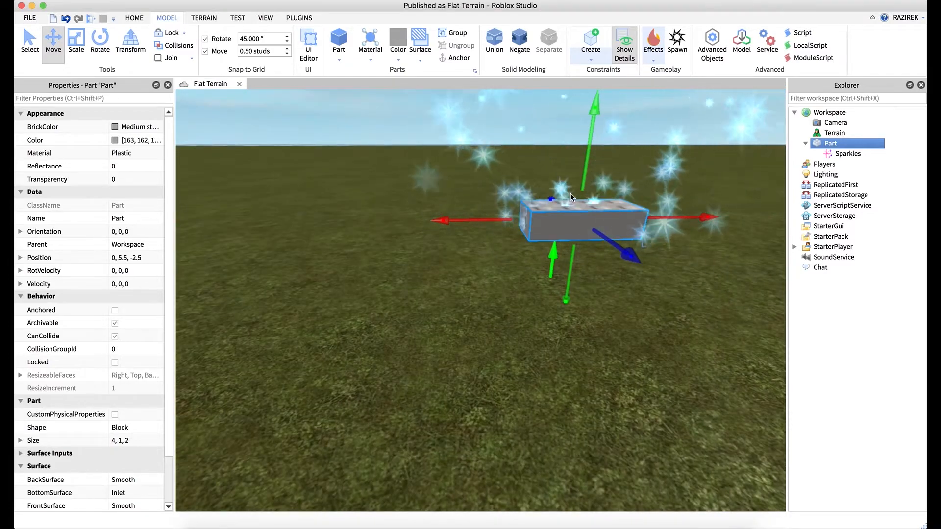
{"action": "right_click_drag", "start_coordinate": [569, 194], "coordinate": [568, 193]}
{"action": "left_click_drag", "start_coordinate": [481, 133], "coordinate": [478, 236]}
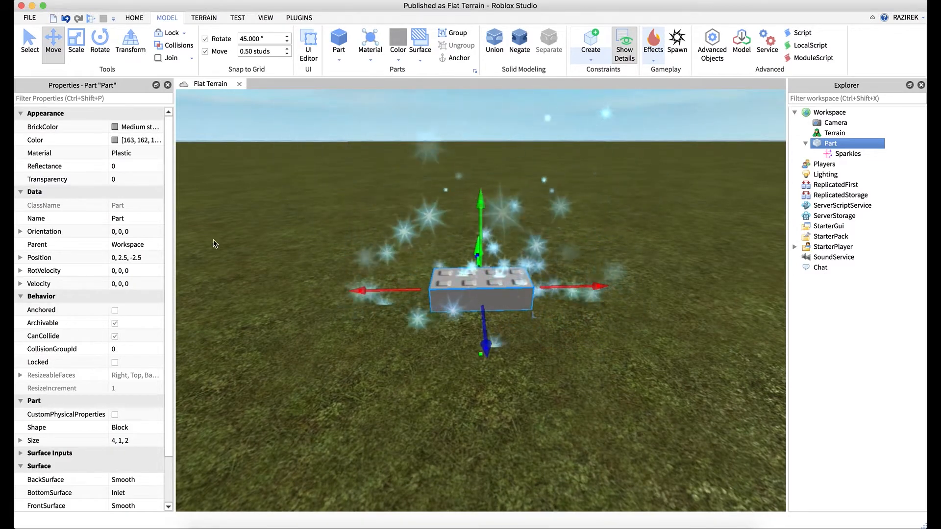
Step: Delete the Sparkles effect from the part
{"action": "left_click", "coordinate": [847, 153]}
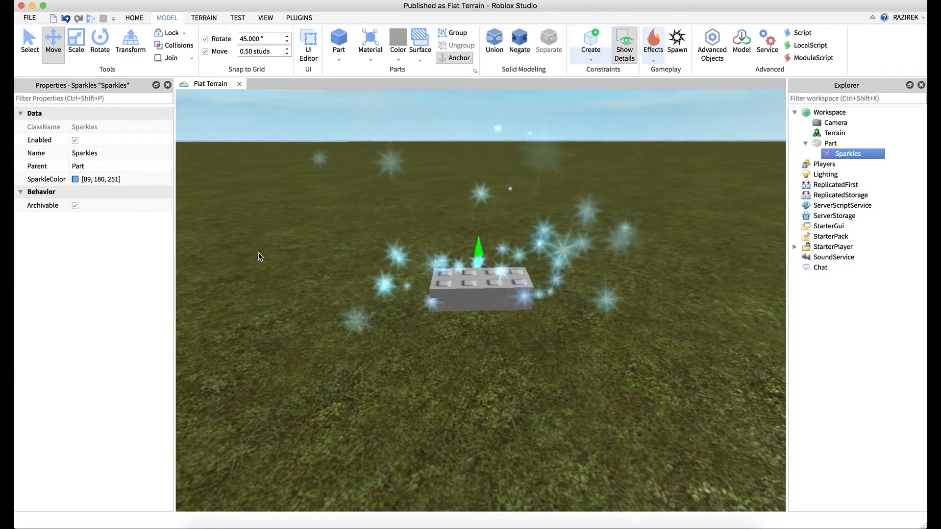
{"action": "right_click_drag", "start_coordinate": [434, 273], "coordinate": [433, 276]}
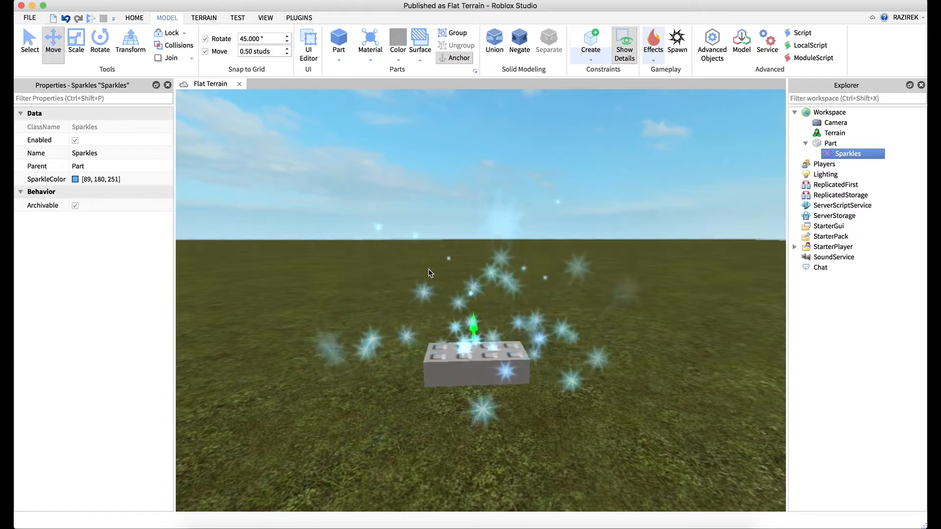
{"action": "key", "text": "Delete"}
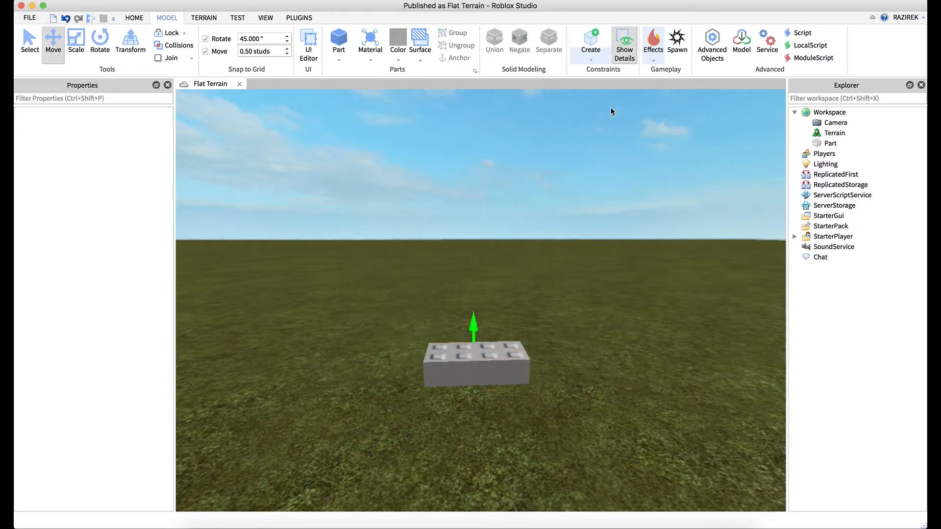
Step: Add a ParticleEmitter effect to the part in the Workspace
{"action": "left_click", "coordinate": [652, 55]}
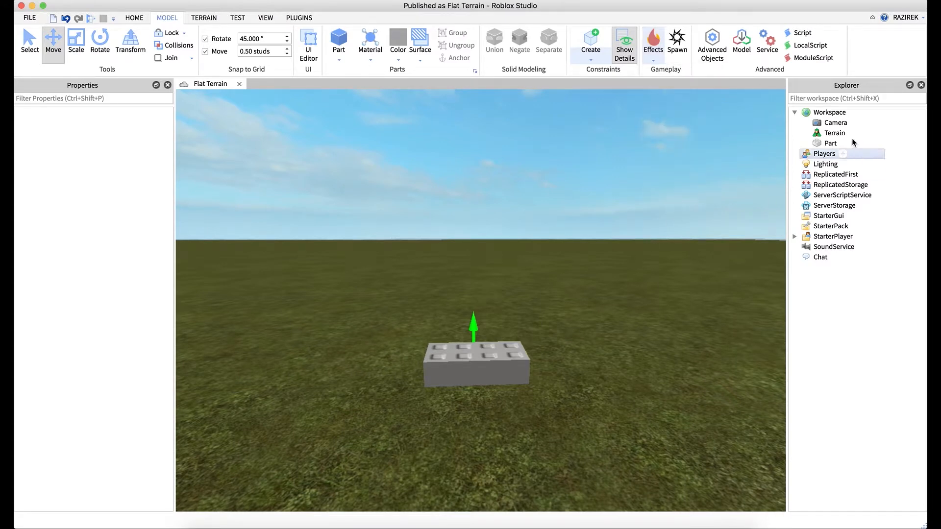
{"action": "left_click", "coordinate": [823, 144]}
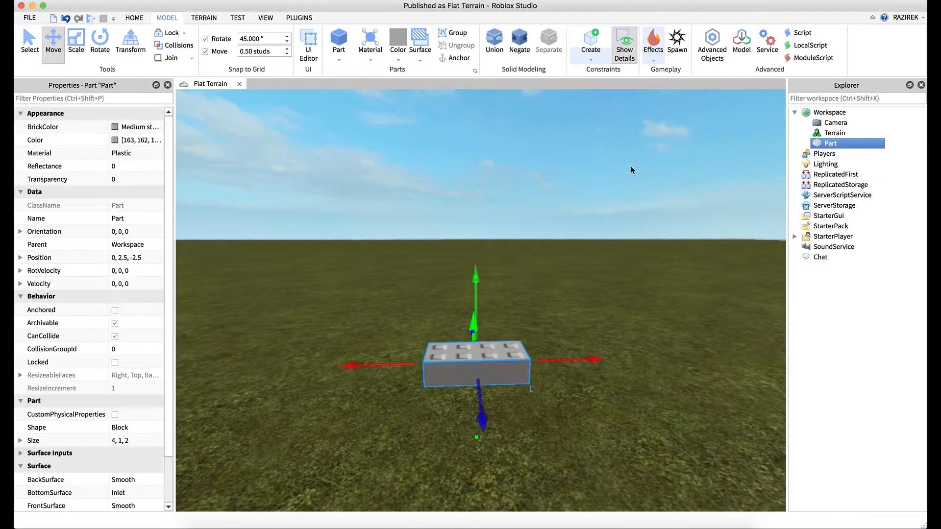
{"action": "left_click", "coordinate": [653, 56]}
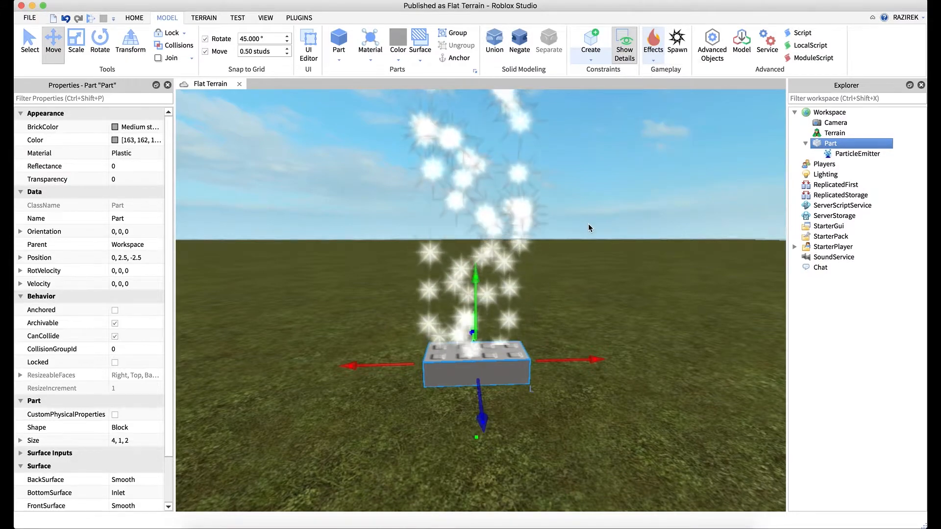
Step: Examine the column of emitted particles from the part up to its top, from several angles and distances
{"action": "key", "text": "s"}
{"action": "right_click_drag", "start_coordinate": [588, 223], "coordinate": [590, 226]}
{"action": "key", "text": "a"}
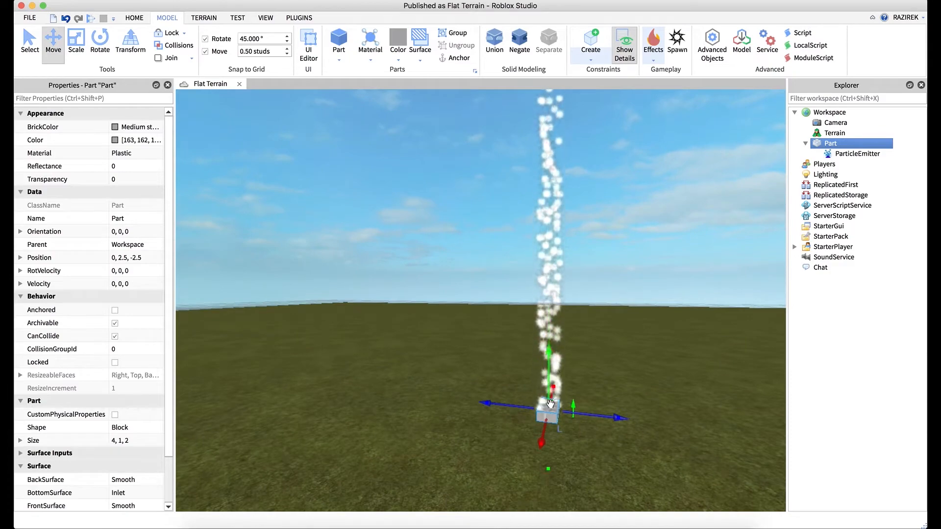
{"action": "right_click_drag", "start_coordinate": [549, 401], "coordinate": [422, 424]}
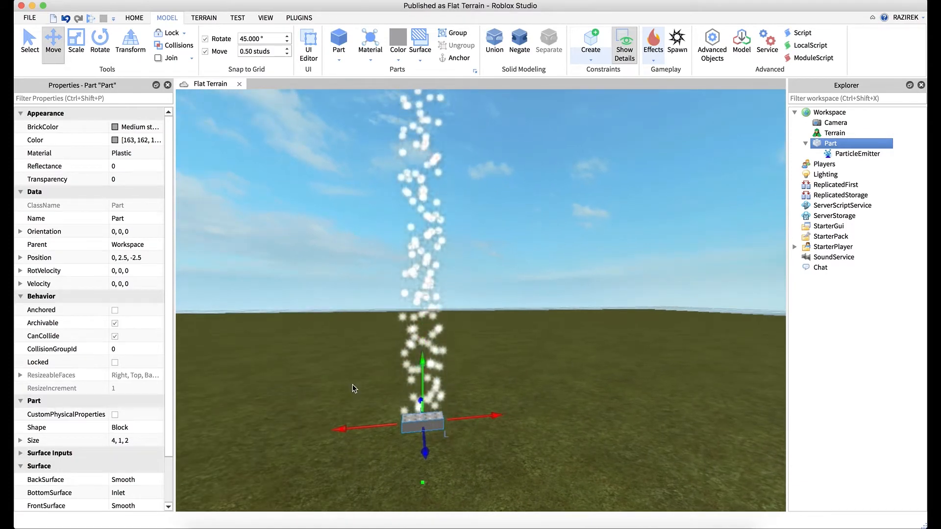
{"action": "right_click_drag", "start_coordinate": [479, 387], "coordinate": [479, 384]}
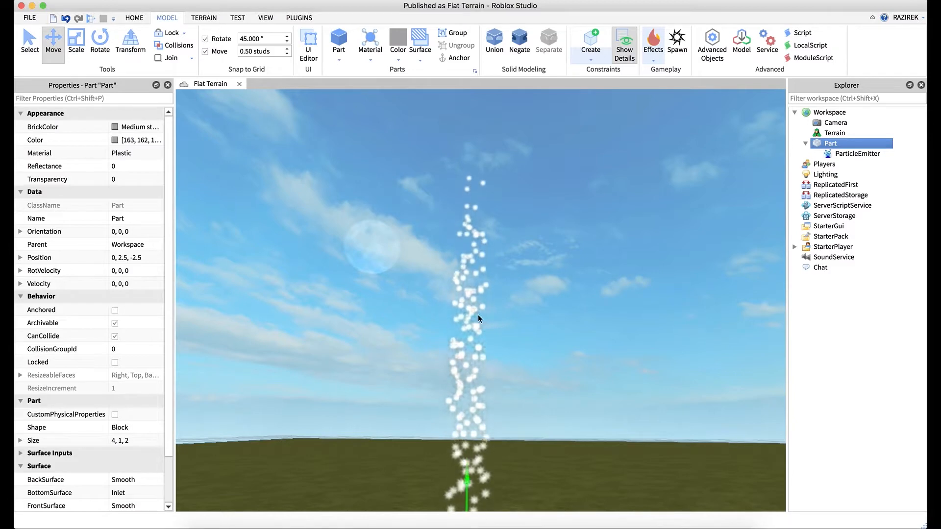
{"action": "right_click_drag", "start_coordinate": [490, 420], "coordinate": [471, 438]}
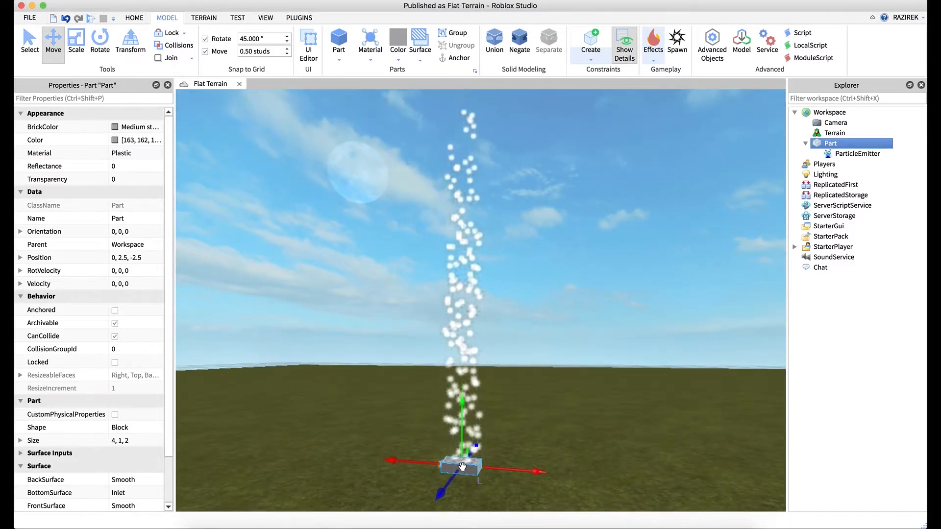
{"action": "right_click_drag", "start_coordinate": [494, 169], "coordinate": [492, 152]}
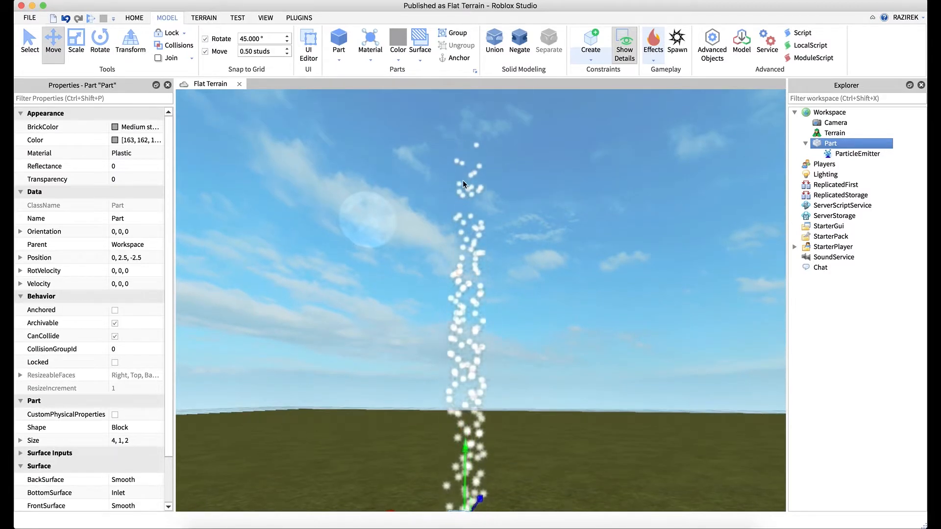
{"action": "right_click_drag", "start_coordinate": [494, 301], "coordinate": [494, 302]}
{"action": "key", "text": "w"}
{"action": "key", "text": "a"}
Step: Try out different tints for the ParticleEmitter's Color property and discard the colour change
{"action": "left_click", "coordinate": [854, 153]}
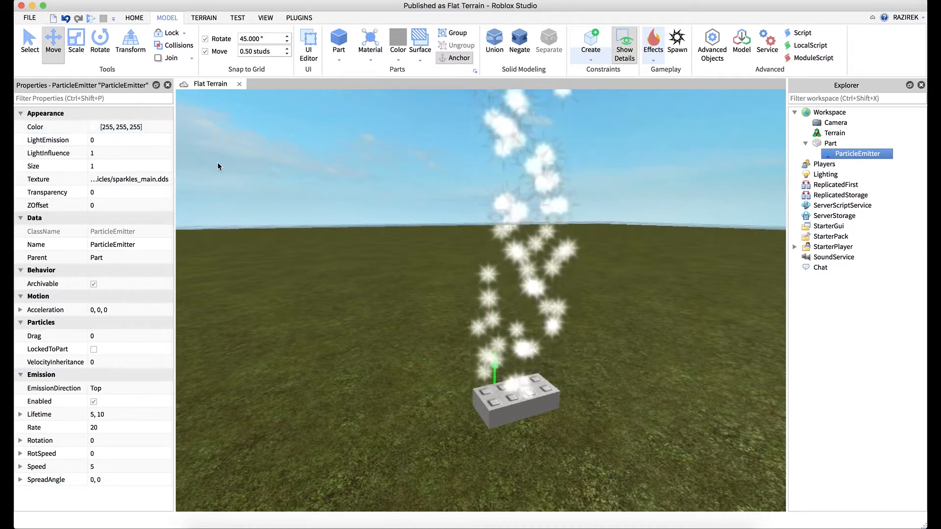
{"action": "left_click", "coordinate": [118, 127]}
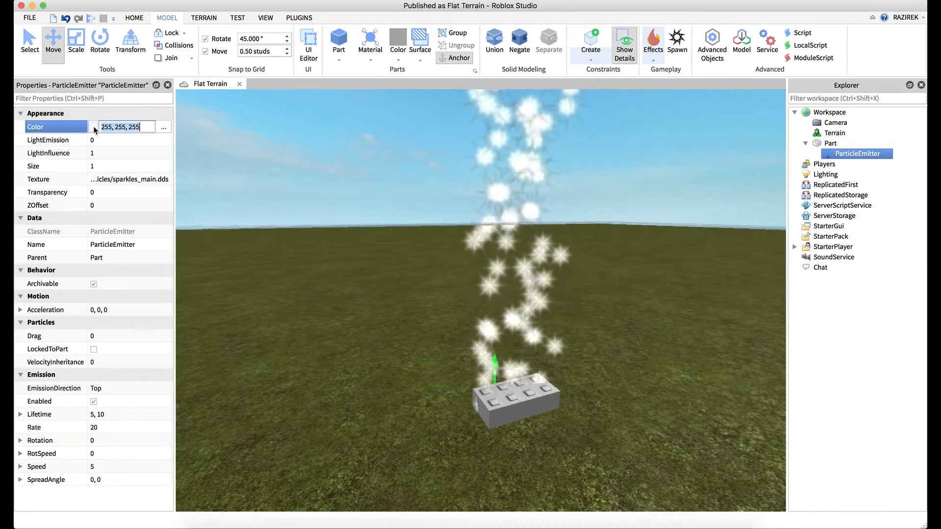
{"action": "left_click", "coordinate": [93, 127]}
{"action": "left_click", "coordinate": [296, 258]}
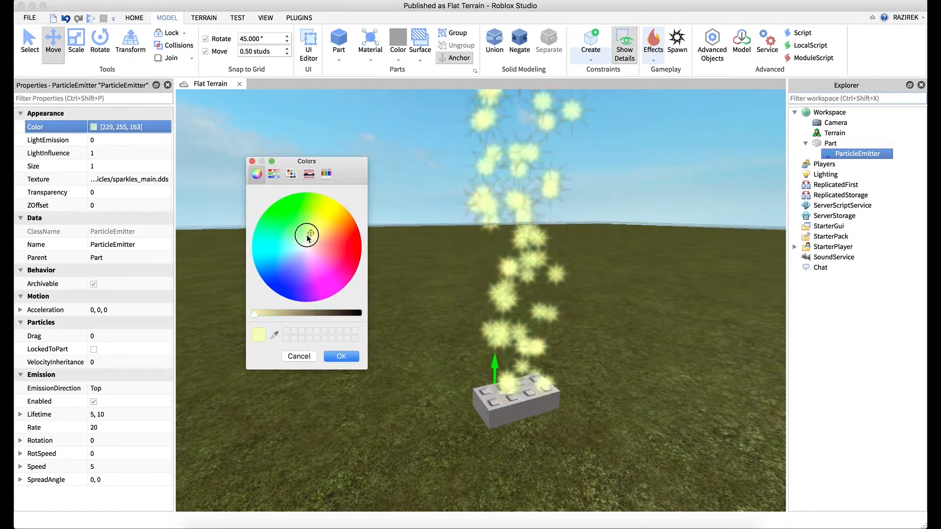
{"action": "left_click_drag", "start_coordinate": [308, 238], "coordinate": [290, 259]}
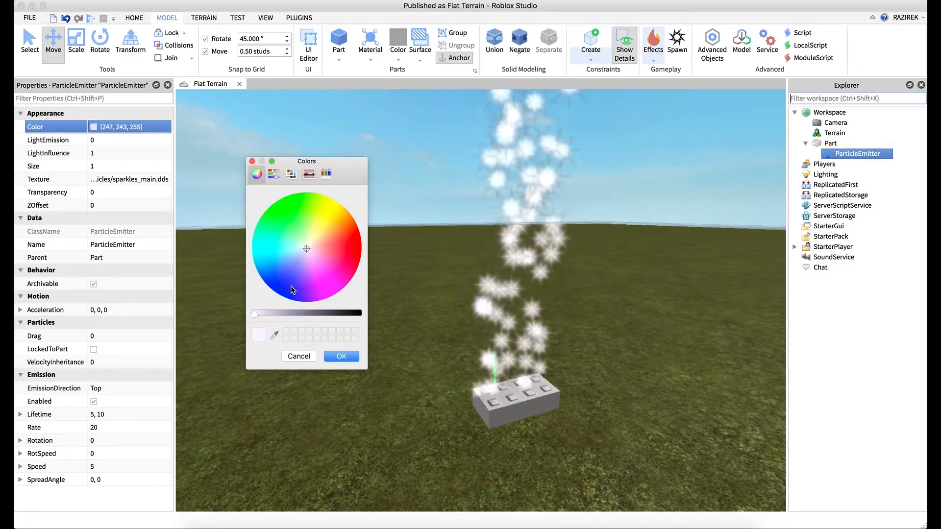
{"action": "left_click", "coordinate": [299, 357]}
{"action": "right_click_drag", "start_coordinate": [342, 282], "coordinate": [346, 281]}
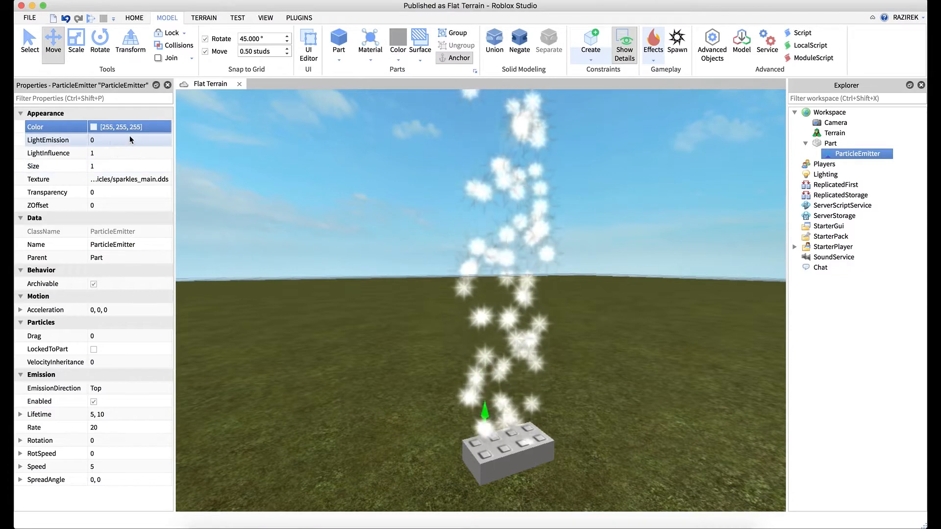
Step: Set the Lighting service's TimeOfDay to 21:30:00 to see the particle emitter at night
{"action": "left_click", "coordinate": [825, 175]}
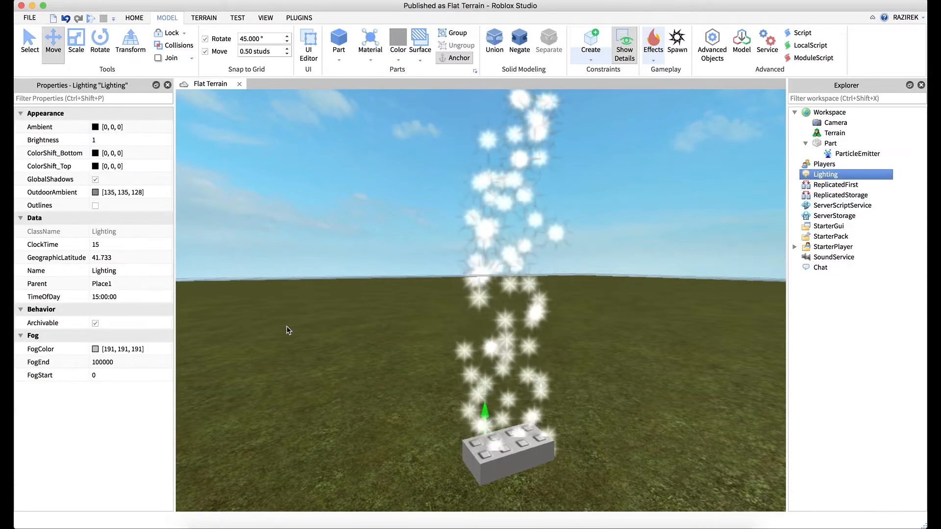
{"action": "left_click", "coordinate": [132, 297]}
{"action": "type", "text": "21:3"}
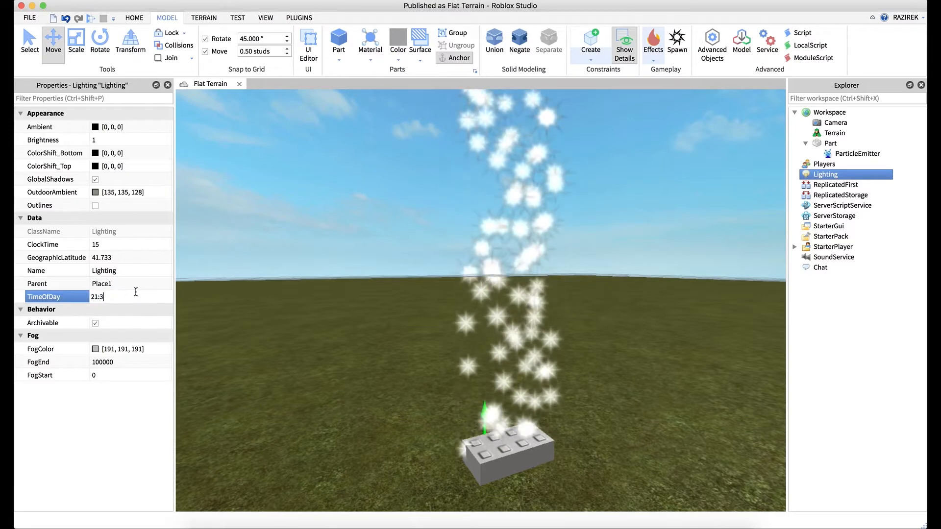
{"action": "type", "text": "0:00"}
{"action": "key", "text": "Return"}
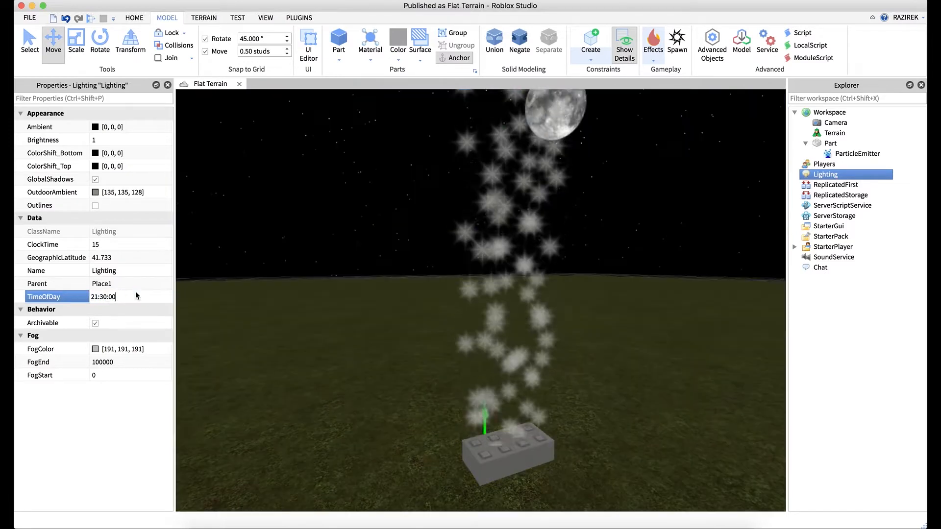
{"action": "right_click_drag", "start_coordinate": [653, 258], "coordinate": [653, 258]}
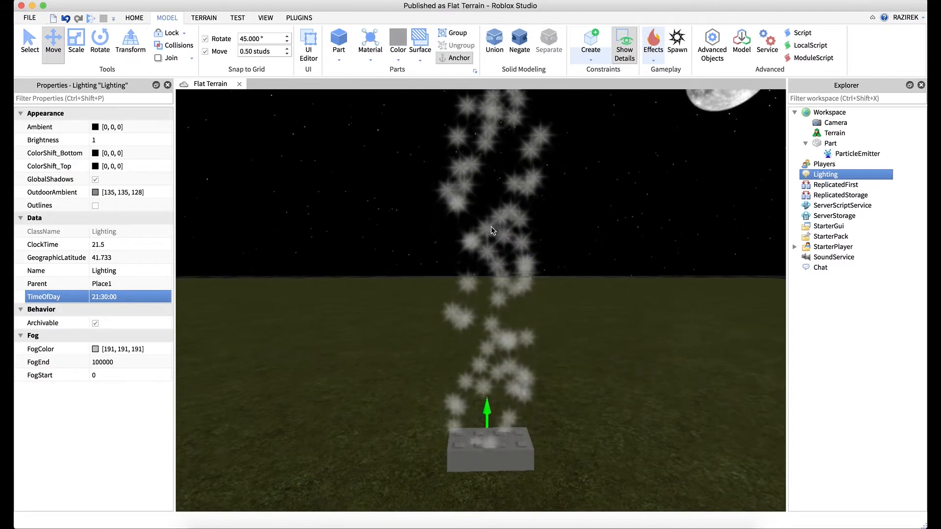
Step: Raise the ParticleEmitter's LightEmission to 1
{"action": "left_click", "coordinate": [844, 157]}
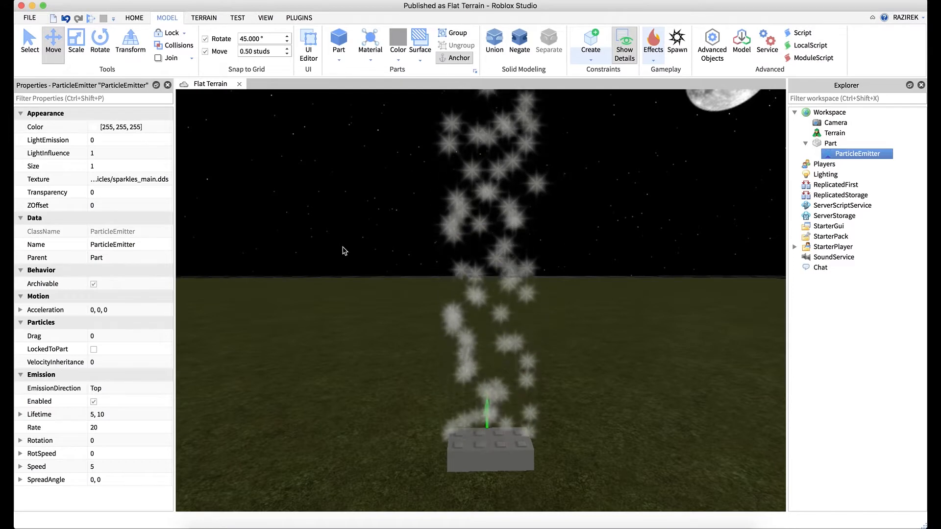
{"action": "right_click_drag", "start_coordinate": [343, 251], "coordinate": [338, 247]}
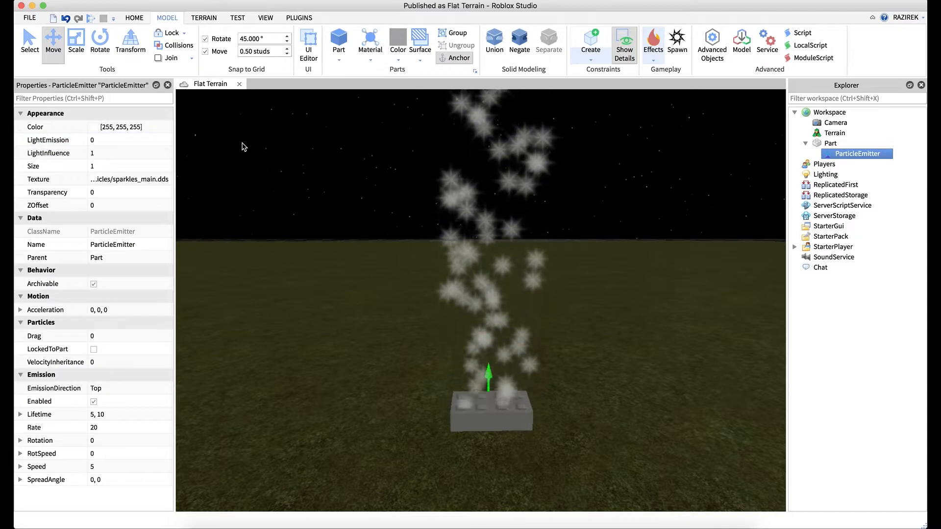
{"action": "left_click", "coordinate": [127, 141]}
{"action": "left_click_drag", "start_coordinate": [128, 142], "coordinate": [153, 137]}
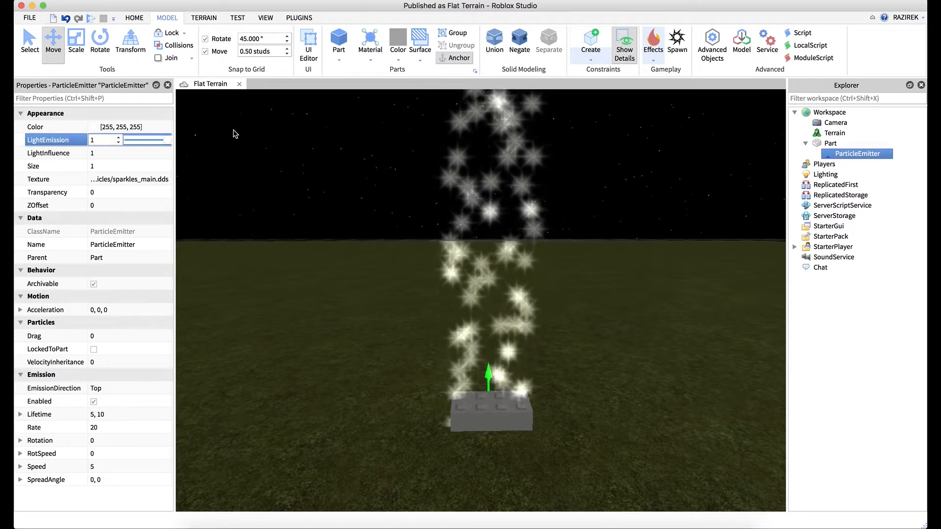
Step: Try intermediate LightEmission values such as 0.55, 0.25 and 0.75 on the ParticleEmitter, and return it to 0
{"action": "right_click_drag", "start_coordinate": [411, 274], "coordinate": [410, 273]}
{"action": "left_click", "coordinate": [126, 143]}
{"action": "left_click_drag", "start_coordinate": [165, 141], "coordinate": [160, 145]}
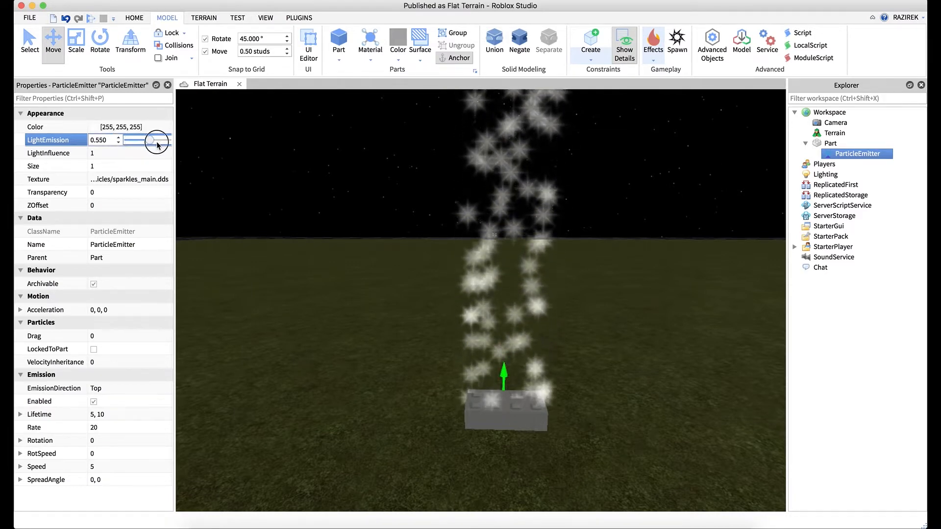
{"action": "mouse_move", "coordinate": [157, 145]}
{"action": "left_mouse_down"}
{"action": "mouse_move", "coordinate": [176, 143]}
{"action": "mouse_move", "coordinate": [128, 143]}
{"action": "mouse_move", "coordinate": [161, 144]}
{"action": "left_mouse_up"}
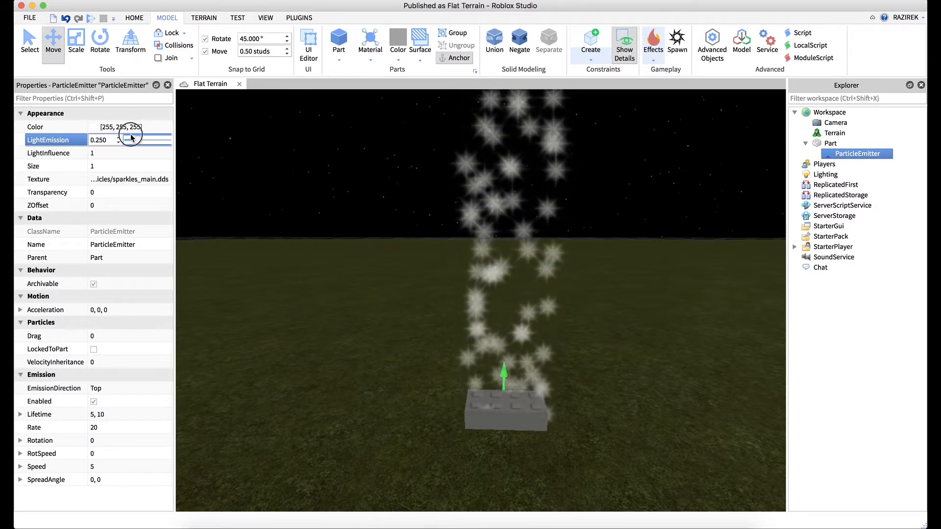
{"action": "mouse_move", "coordinate": [120, 138]}
{"action": "left_mouse_down"}
{"action": "mouse_move", "coordinate": [158, 130]}
{"action": "mouse_move", "coordinate": [123, 141]}
{"action": "left_mouse_up"}
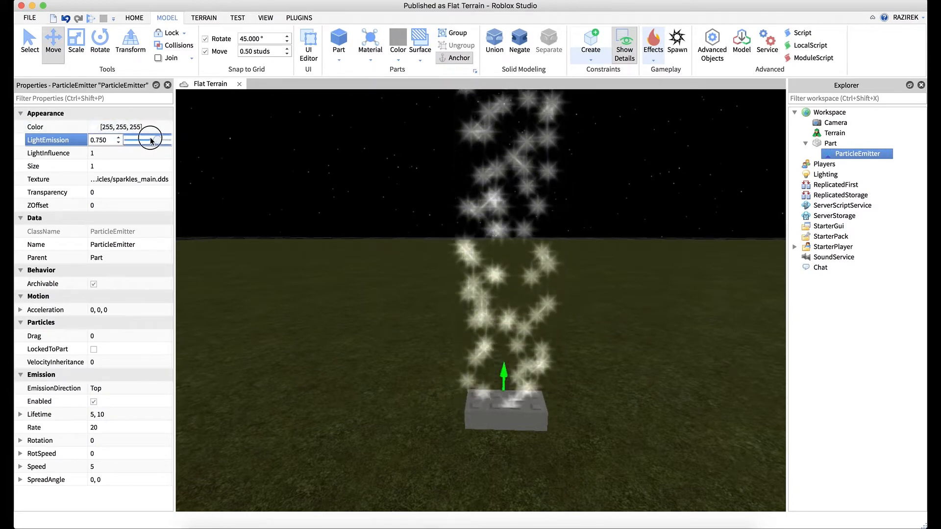
Step: Insert a second part beside the part with the particle emitter and add a PointLight to it
{"action": "left_click", "coordinate": [622, 299]}
{"action": "right_click_drag", "start_coordinate": [622, 299], "coordinate": [648, 325]}
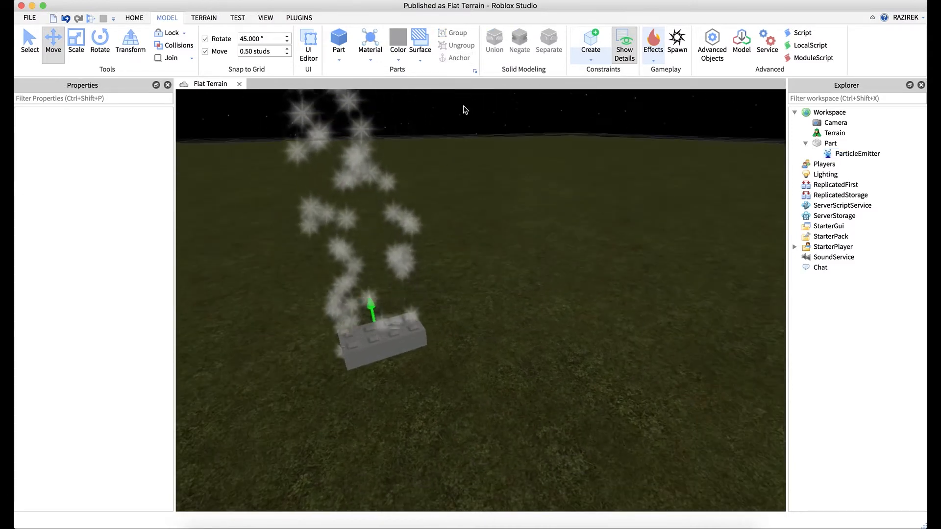
{"action": "left_click", "coordinate": [339, 42]}
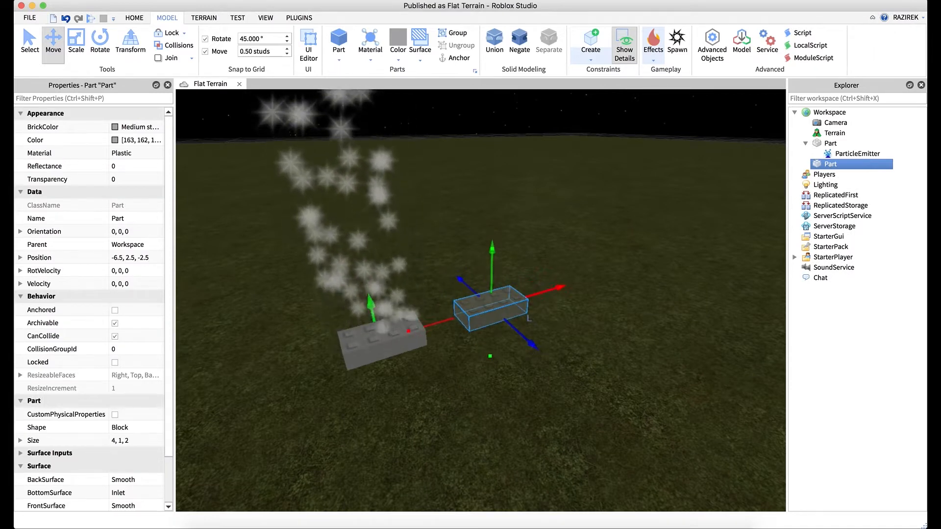
{"action": "right_click", "coordinate": [832, 166]}
{"action": "mouse_move", "coordinate": [857, 351]}
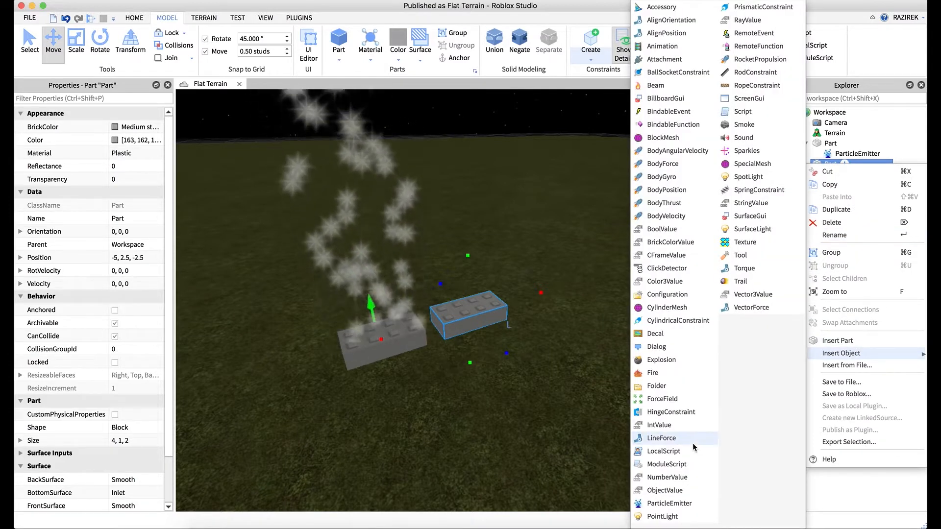
{"action": "left_click", "coordinate": [691, 518]}
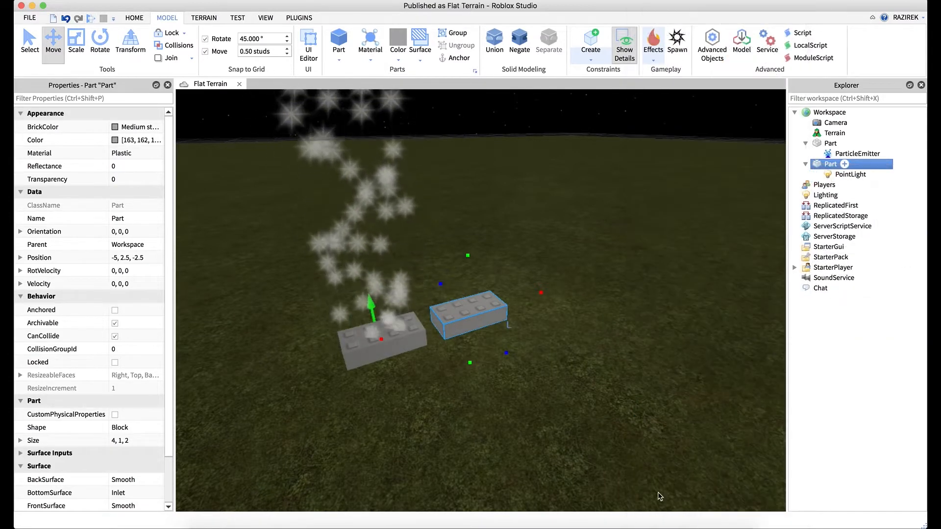
Step: Set the PointLight's Brightness to 3 and its Range to 24
{"action": "left_click", "coordinate": [850, 175]}
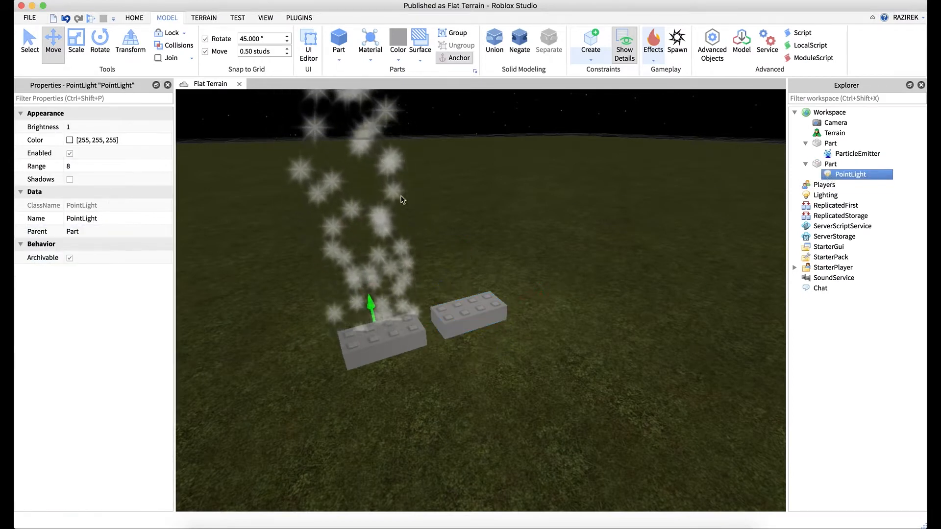
{"action": "left_click", "coordinate": [78, 127]}
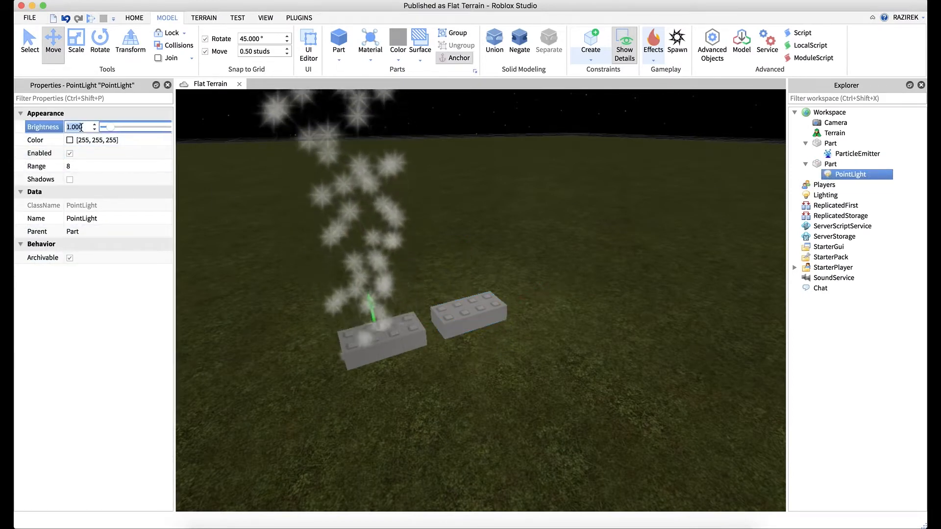
{"action": "type", "text": "3"}
{"action": "left_click", "coordinate": [81, 169]}
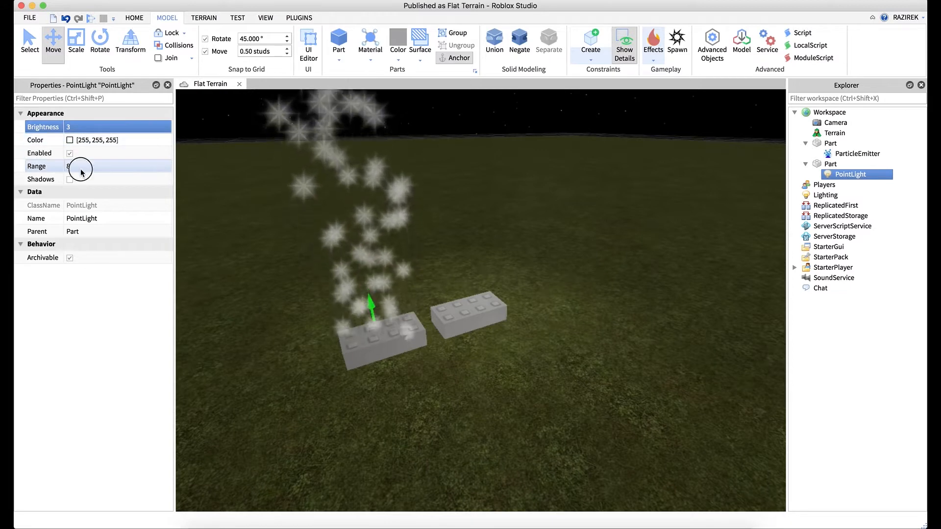
{"action": "type", "text": "24"}
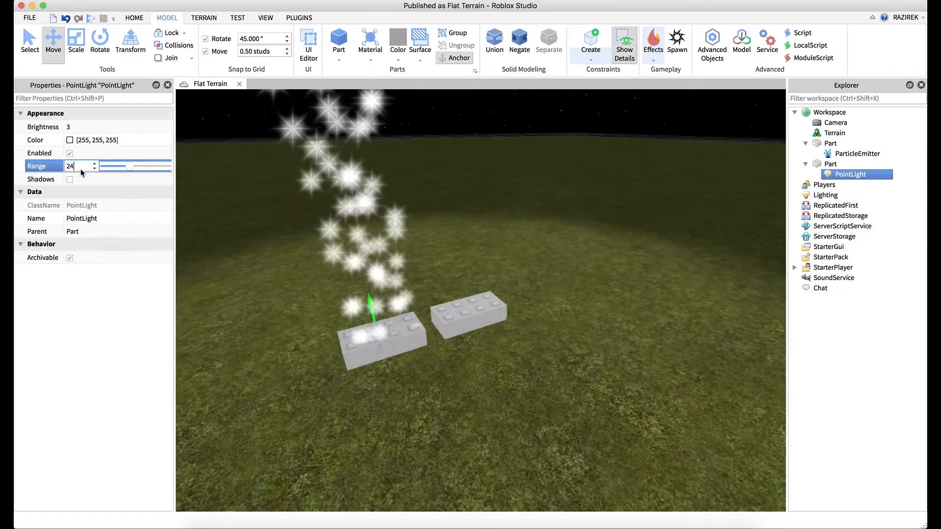
{"action": "key", "text": "Return"}
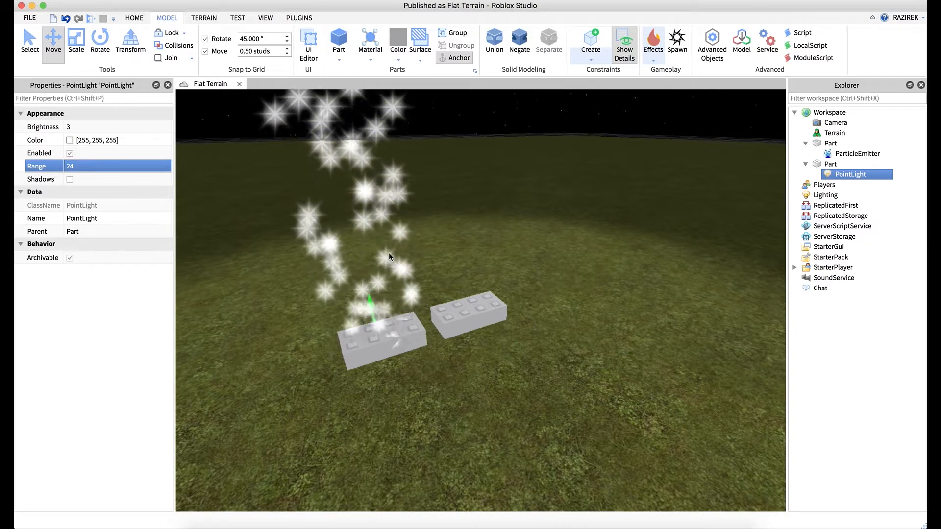
Step: Look up at the top of the particle column and reduce the PointLight's Range to 12
{"action": "right_click_drag", "start_coordinate": [439, 263], "coordinate": [441, 265]}
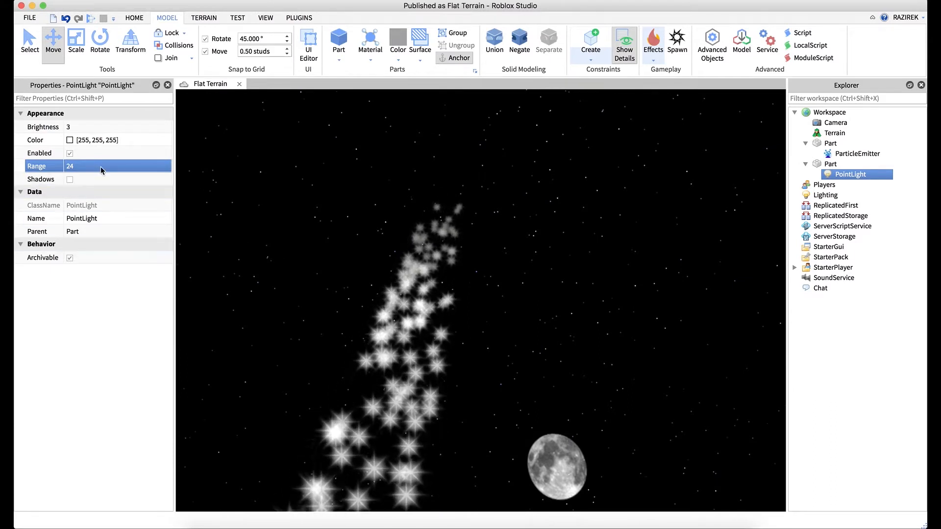
{"action": "left_click", "coordinate": [76, 166]}
{"action": "type", "text": "12"}
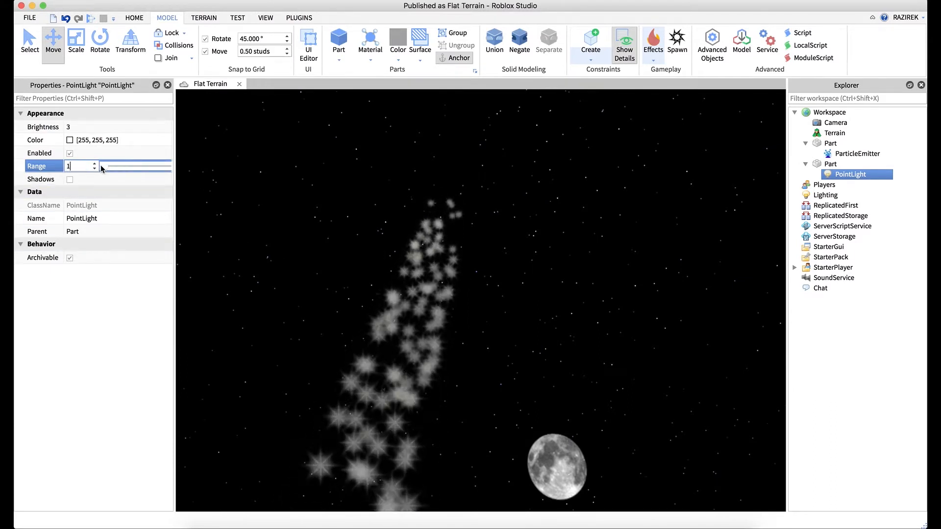
{"action": "key", "text": "Return"}
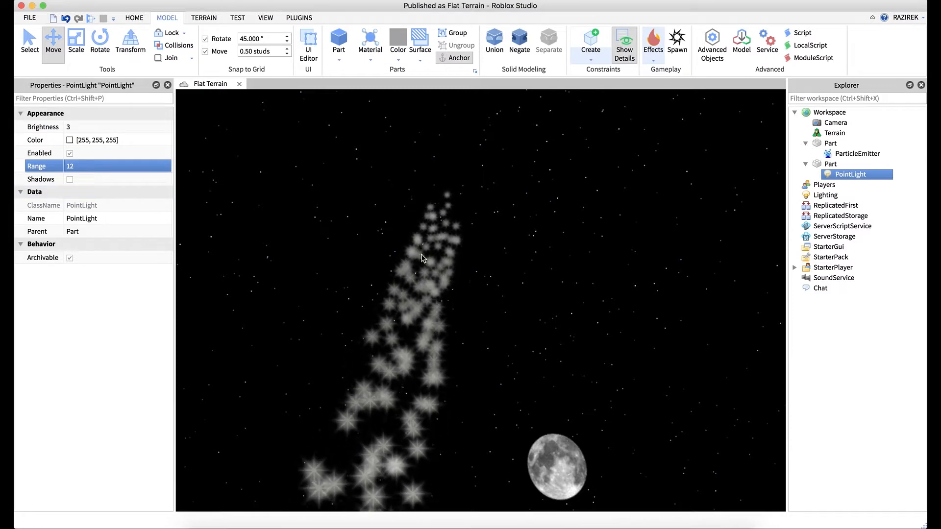
Step: Reduce the PointLight's Brightness to 1 and its Range to 6
{"action": "right_click_drag", "start_coordinate": [433, 263], "coordinate": [427, 265]}
{"action": "left_click", "coordinate": [100, 127]}
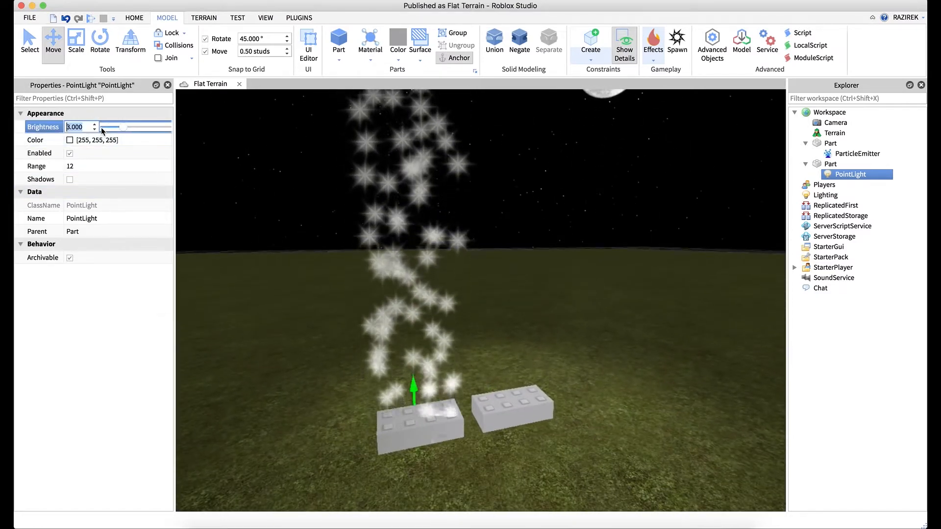
{"action": "type", "text": "1"}
{"action": "left_click", "coordinate": [93, 167]}
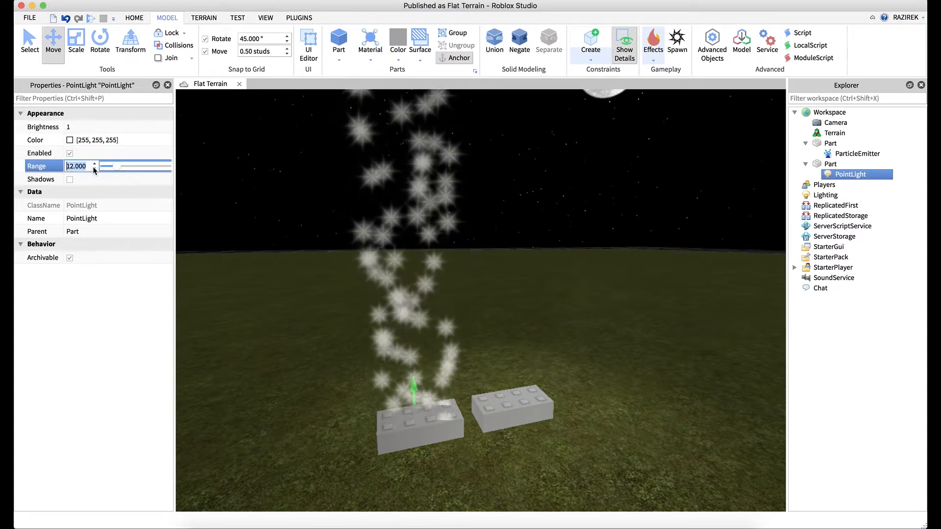
{"action": "type", "text": "6"}
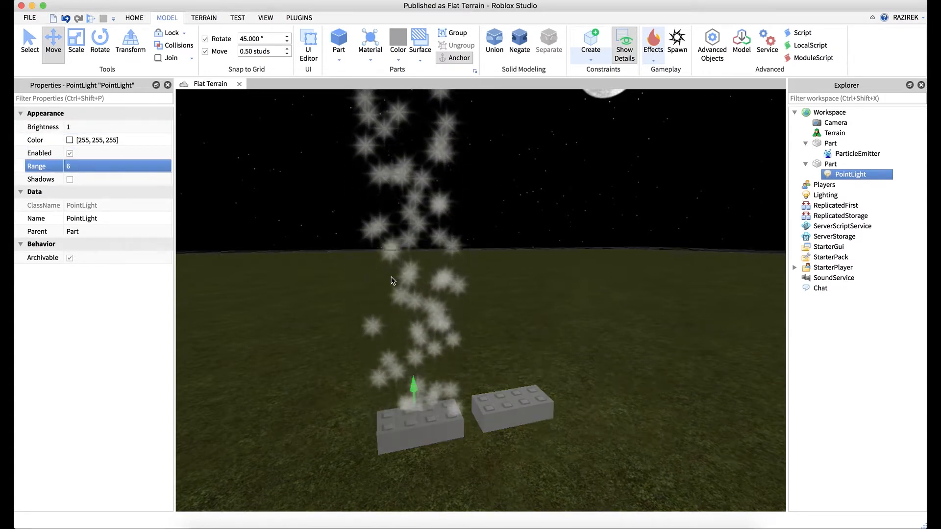
{"action": "right_click_drag", "start_coordinate": [483, 303], "coordinate": [482, 304]}
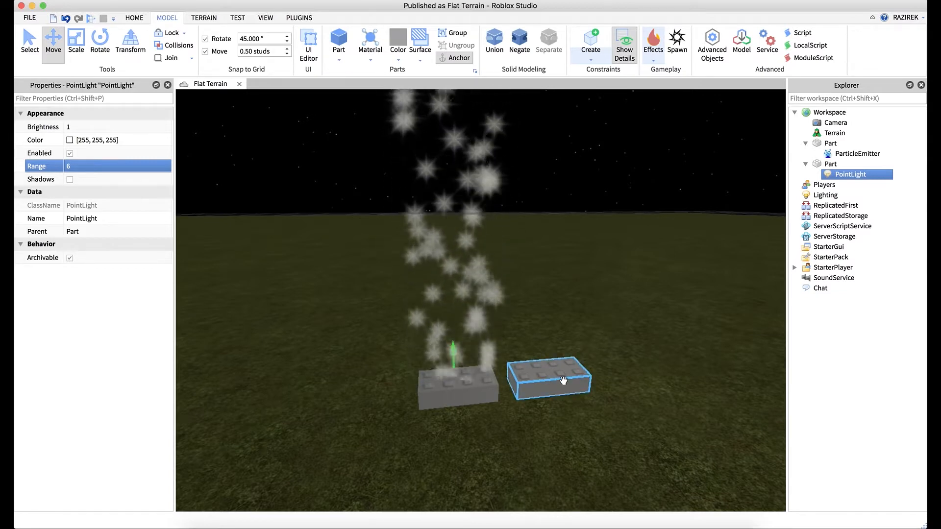
Step: Check the ParticleEmitter's LightInfluence property and raise the PointLight's Brightness to 3 and Range to 24
{"action": "left_click", "coordinate": [857, 155]}
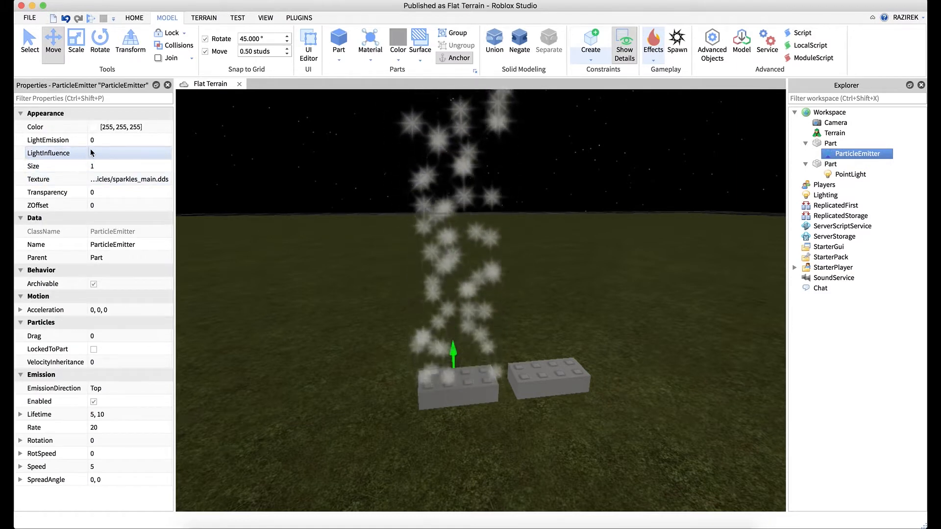
{"action": "left_click", "coordinate": [837, 177]}
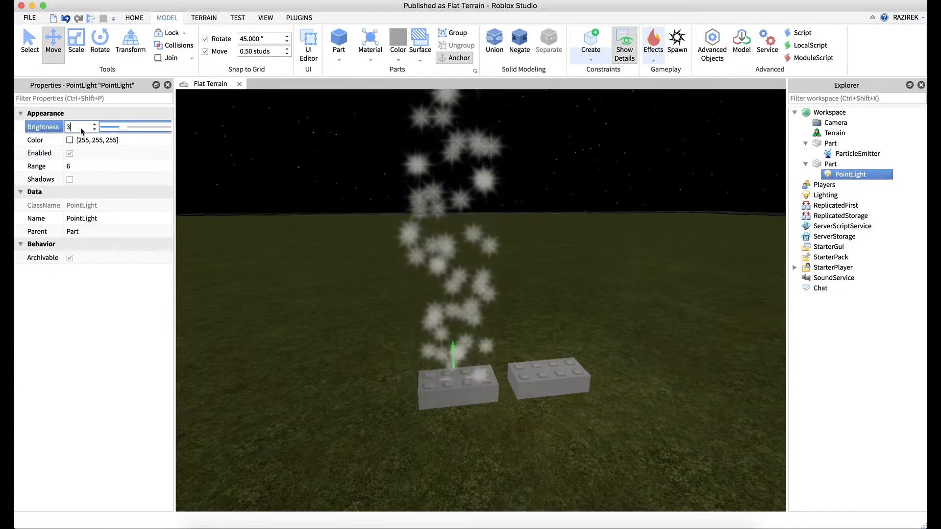
{"action": "type", "text": "24"}
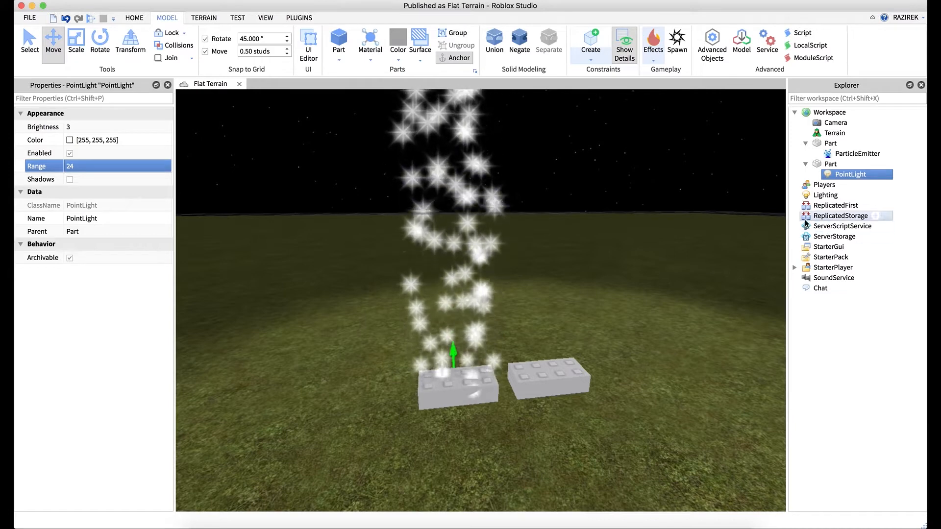
Step: Set the ParticleEmitter's LightInfluence to 0 and inspect the particles near and away from the light
{"action": "left_click", "coordinate": [838, 155]}
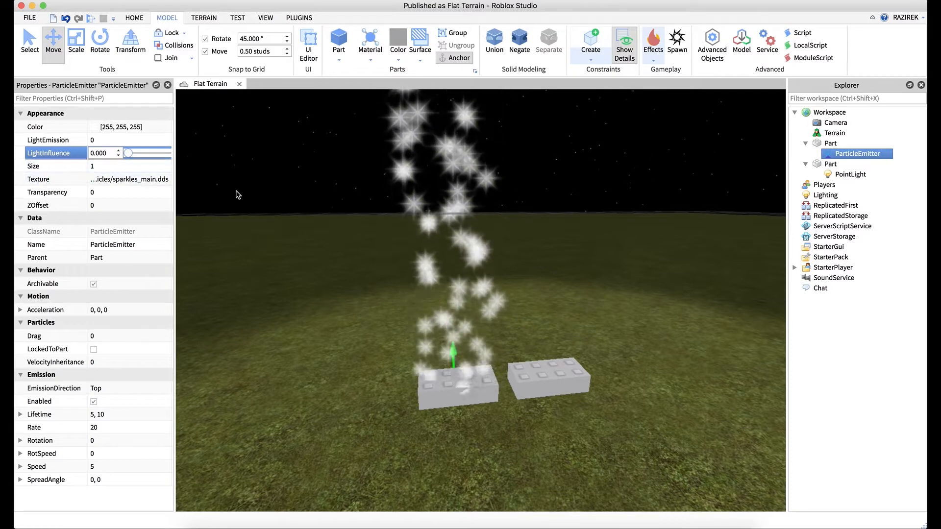
{"action": "left_click", "coordinate": [356, 247]}
{"action": "right_click_drag", "start_coordinate": [355, 248], "coordinate": [356, 247]}
{"action": "left_click", "coordinate": [852, 156]}
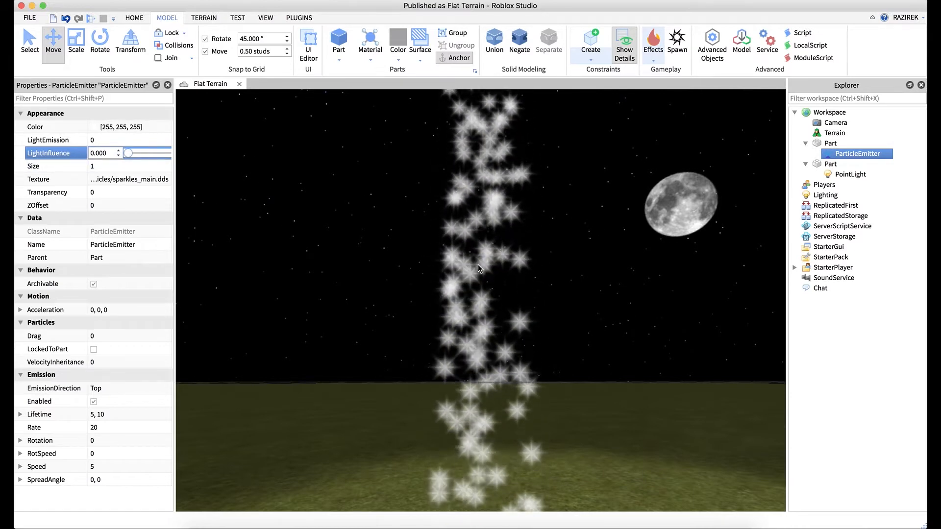
Step: Delete the second part together with its PointLight
{"action": "right_click_drag", "start_coordinate": [479, 279], "coordinate": [575, 434]}
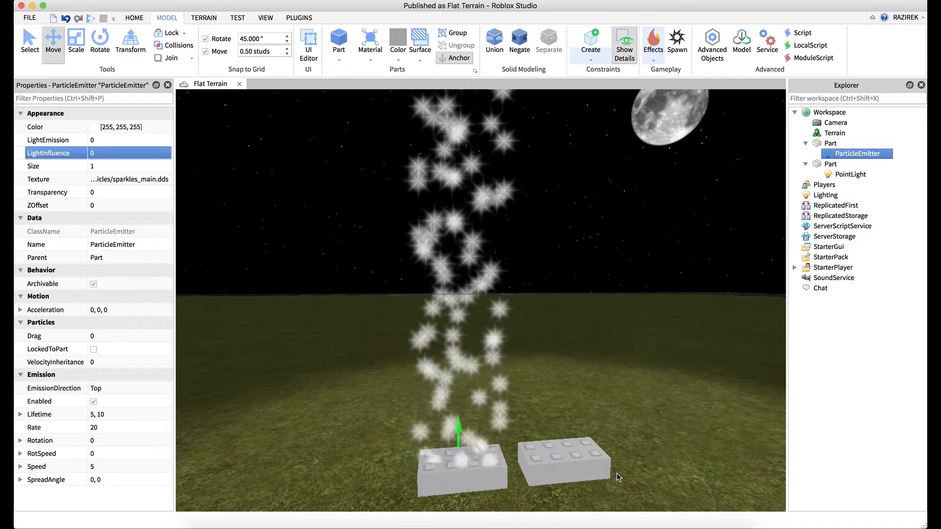
{"action": "left_click", "coordinate": [836, 165]}
{"action": "key", "text": "Delete"}
Step: Set the Lighting service's TimeOfDay to 15:00:00 for daylight
{"action": "left_click", "coordinate": [833, 174]}
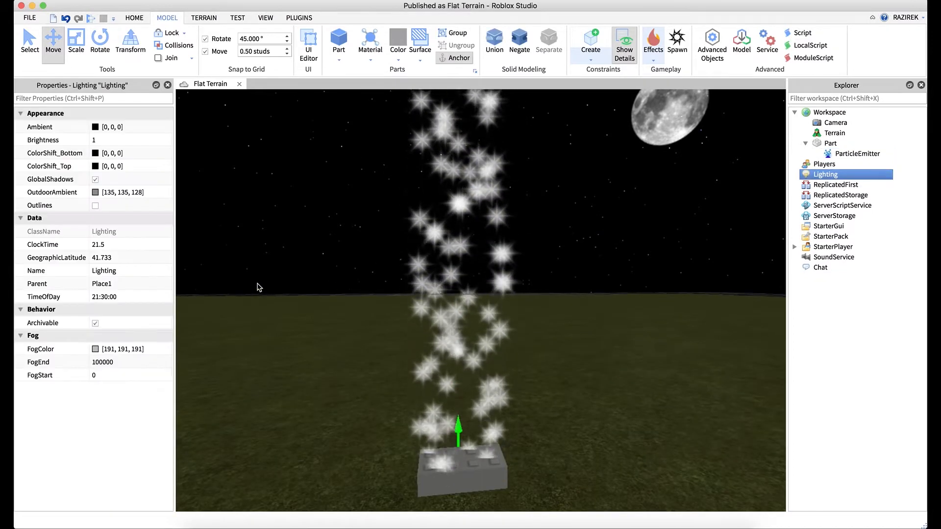
{"action": "left_click", "coordinate": [139, 297]}
{"action": "type", "text": "15:"}
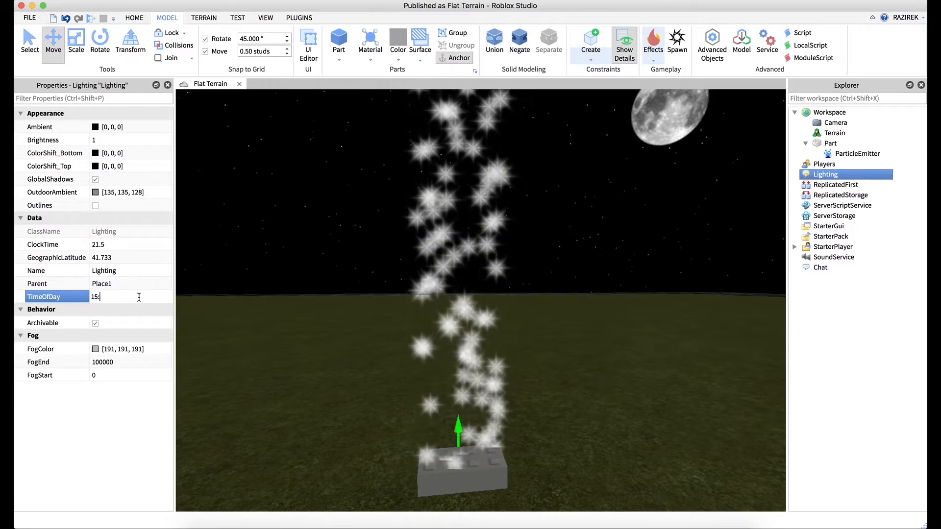
{"action": "type", "text": "00:00"}
{"action": "key", "text": "Return"}
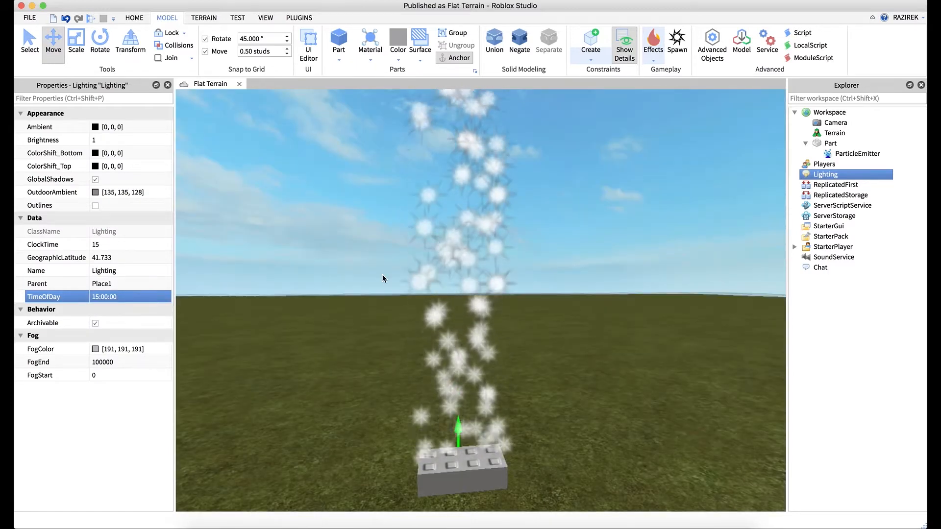
Step: Set the ParticleEmitter's Size to 0.5 and then to 2 to compare the particle sizes
{"action": "right_click_drag", "start_coordinate": [577, 302], "coordinate": [575, 303]}
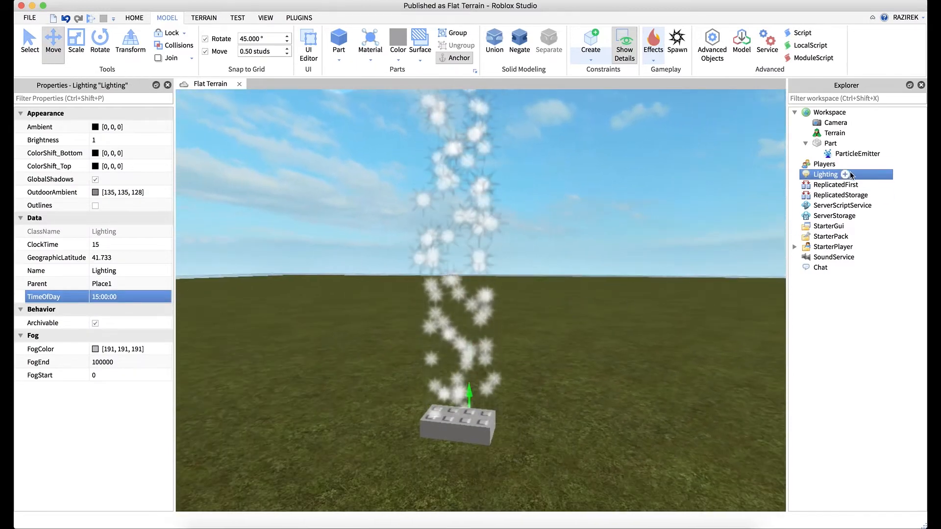
{"action": "left_click", "coordinate": [852, 153]}
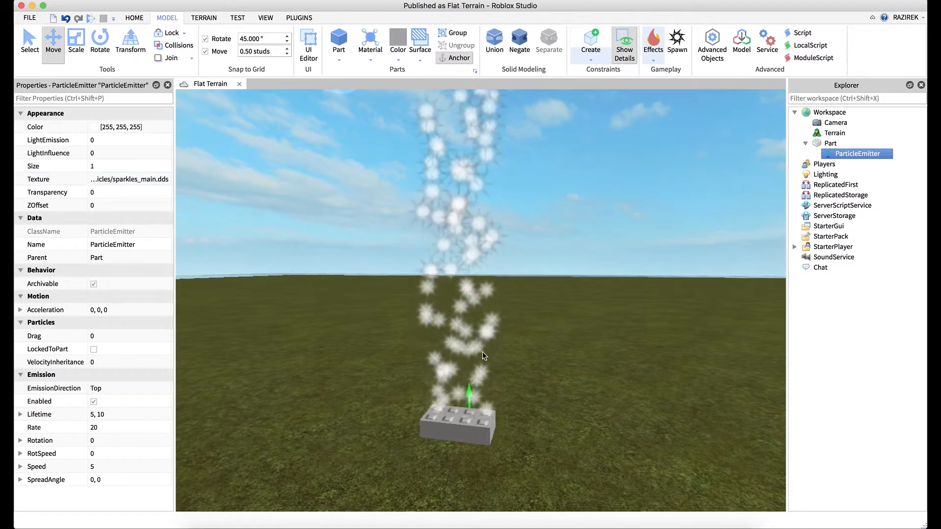
{"action": "left_click", "coordinate": [120, 166]}
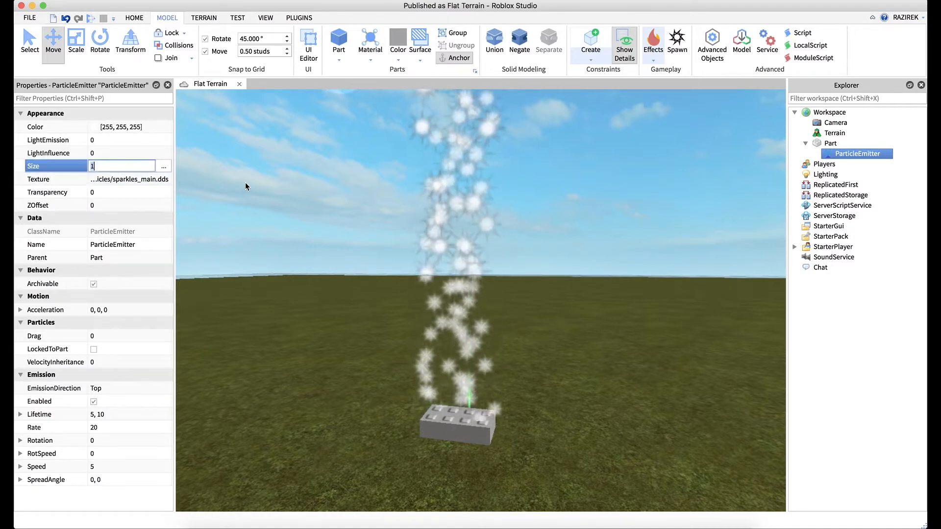
{"action": "type", "text": "0.5"}
{"action": "key", "text": "Return"}
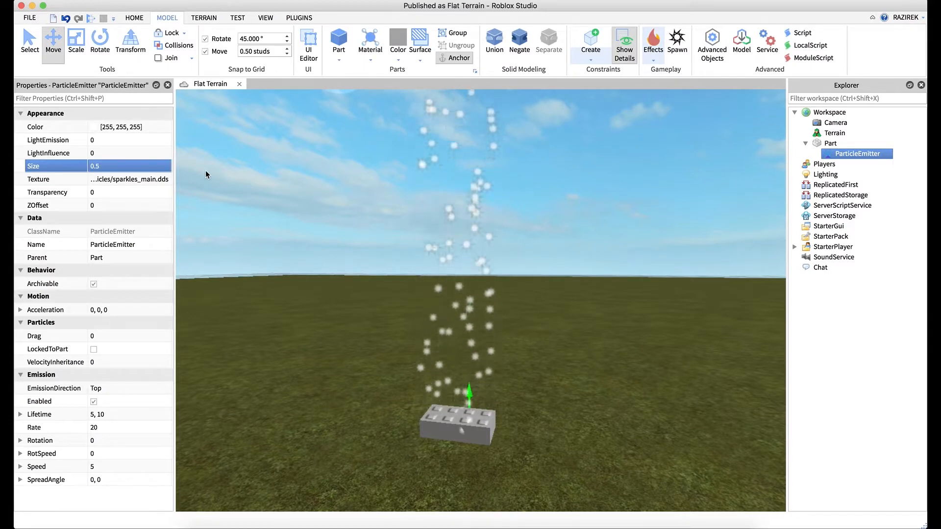
{"action": "type", "text": "2"}
{"action": "key", "text": "Return"}
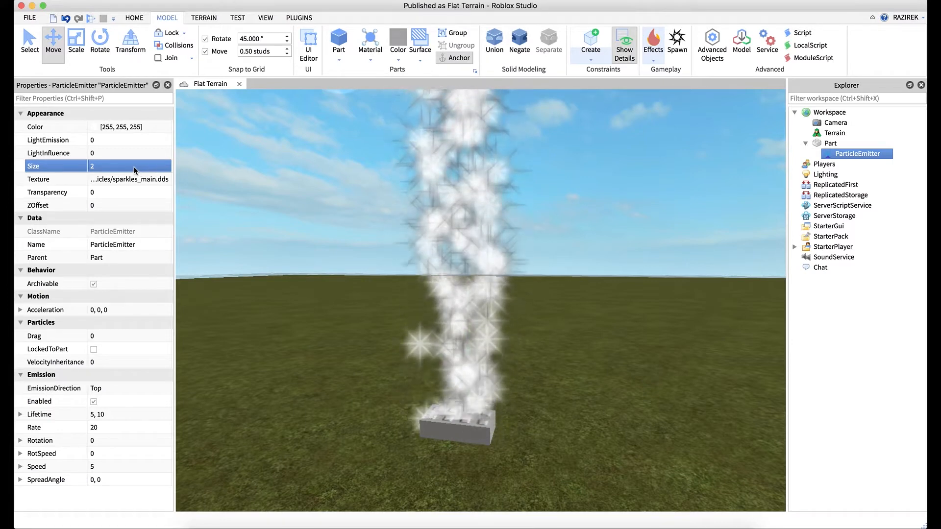
Step: Set the ParticleEmitter's Size to 25 and inspect the oversized particles from near and far
{"action": "left_click", "coordinate": [135, 167]}
{"action": "type", "text": "25"}
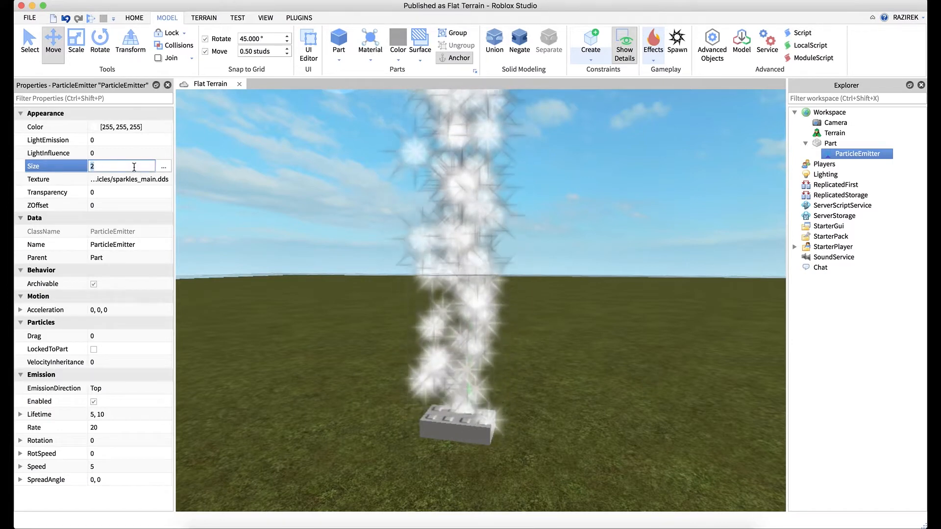
{"action": "key", "text": "Return"}
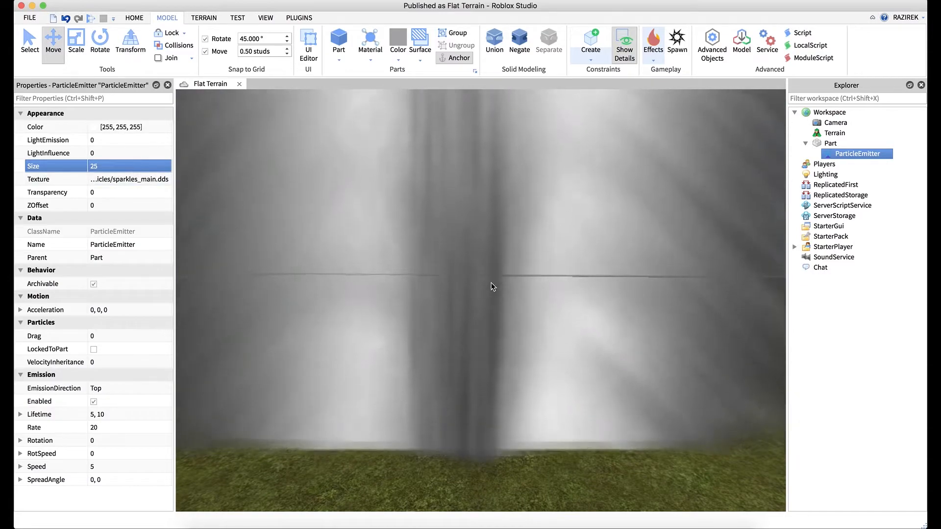
{"action": "scroll", "coordinate": [499, 288], "scroll_direction": "down", "scroll_amount": 5}
{"action": "scroll", "coordinate": [500, 289], "scroll_direction": "up", "scroll_amount": 5}
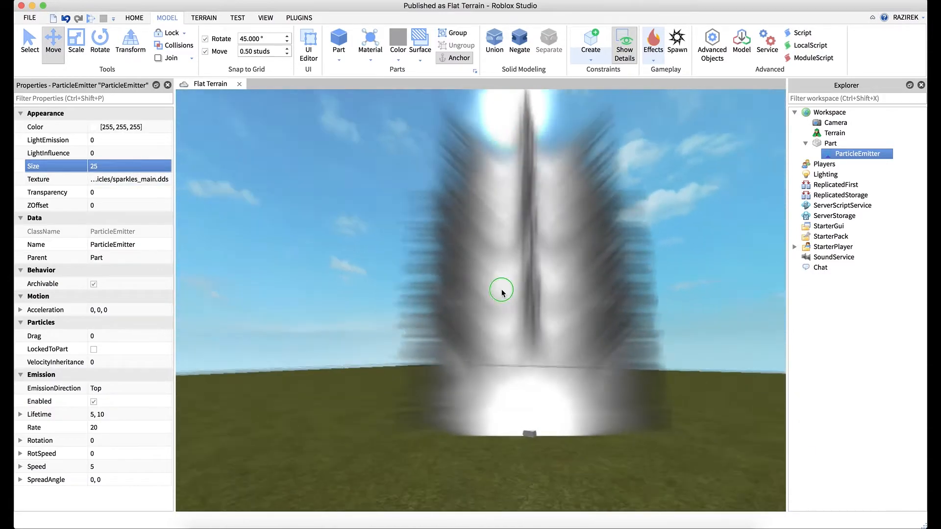
{"action": "scroll", "coordinate": [498, 290], "scroll_direction": "down", "scroll_amount": 5}
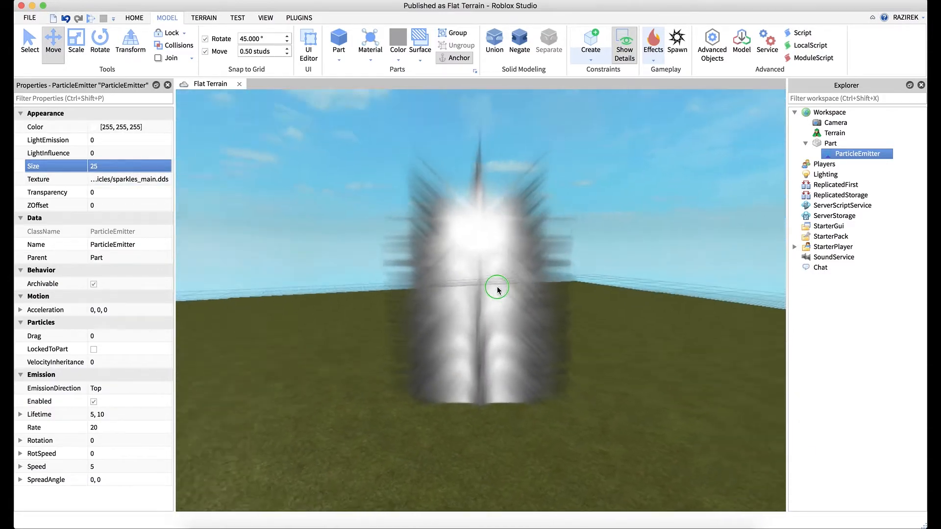
{"action": "scroll", "coordinate": [497, 290], "scroll_direction": "up", "scroll_amount": 3}
{"action": "right_click_drag", "start_coordinate": [497, 291], "coordinate": [497, 290]}
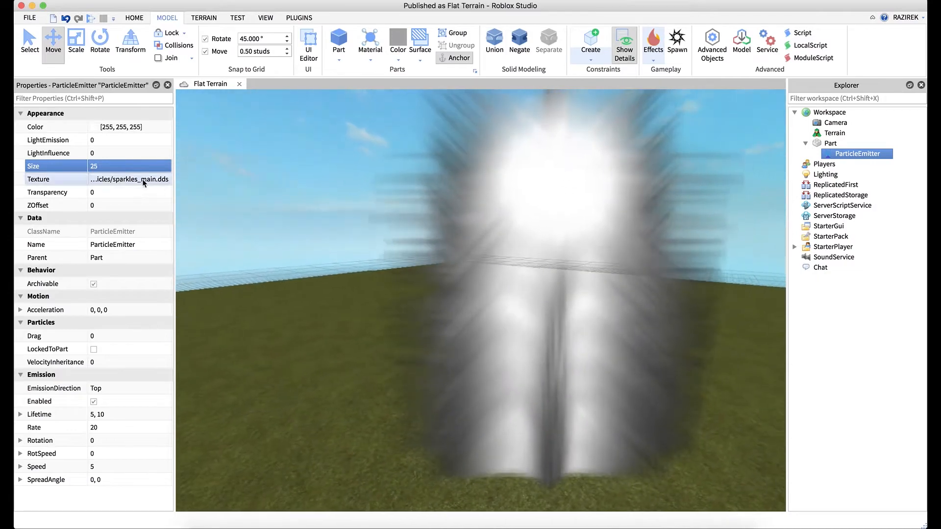
Step: Set the ParticleEmitter's Size back to 1 and return to a close view of the part
{"action": "left_click", "coordinate": [128, 167]}
{"action": "type", "text": "1"}
{"action": "key", "text": "Return"}
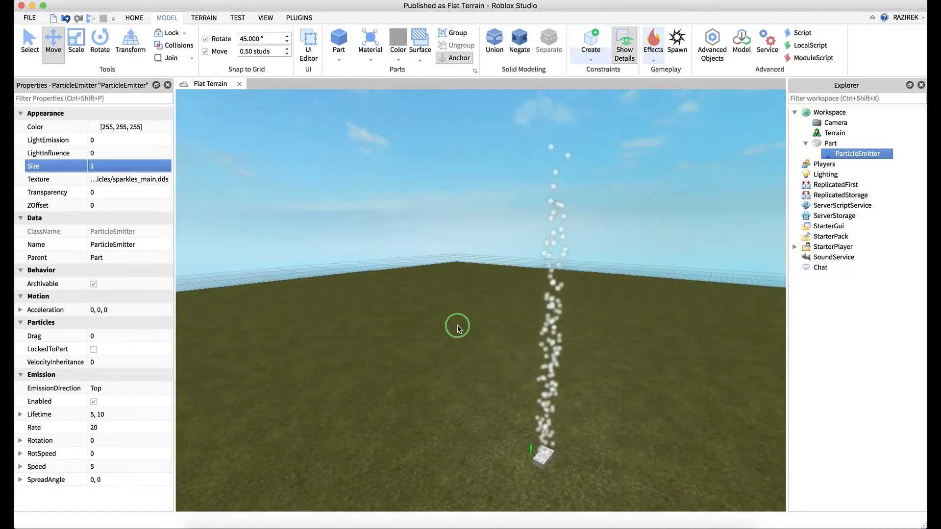
{"action": "right_click_drag", "start_coordinate": [457, 326], "coordinate": [457, 326]}
{"action": "key", "text": "w"}
{"action": "key", "text": "w"}
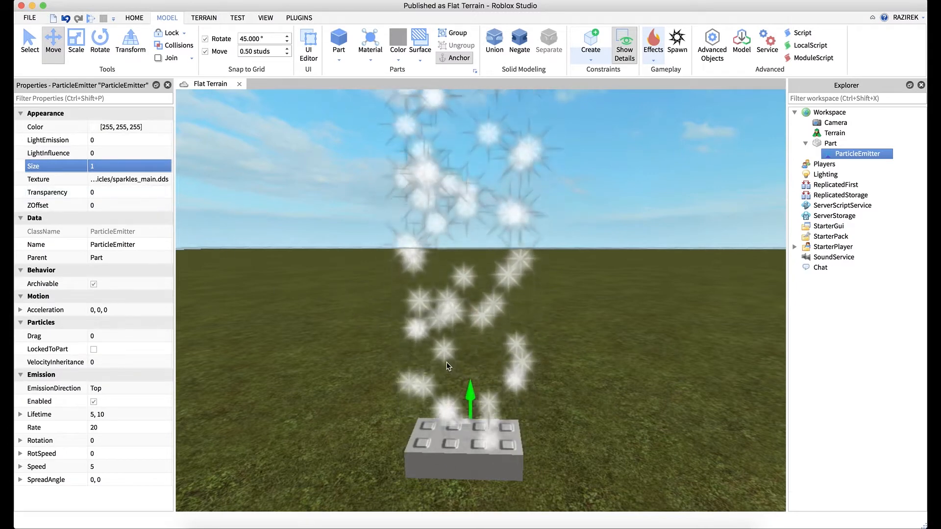
Step: Clear the footprint search in the Toolbox's decals and place the VIP PASS decal on the part's front face
{"action": "left_click", "coordinate": [263, 20]}
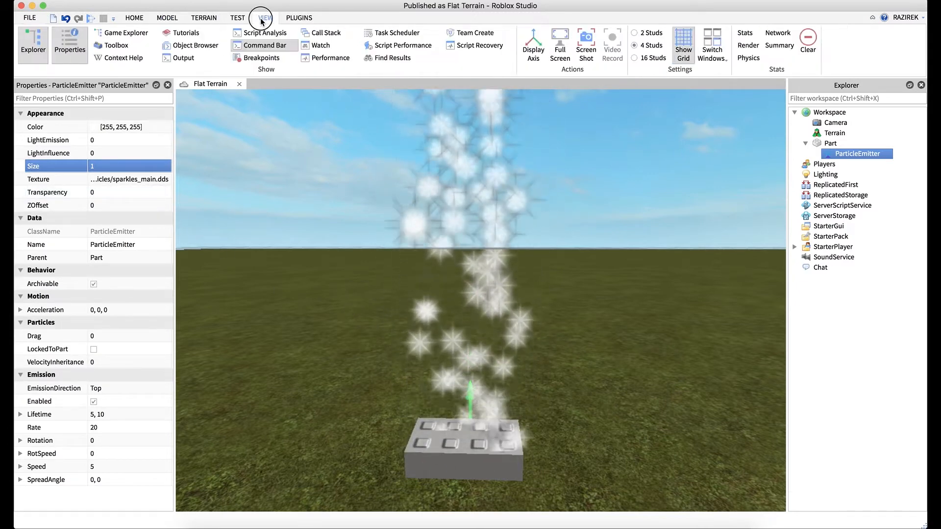
{"action": "left_click", "coordinate": [115, 45]}
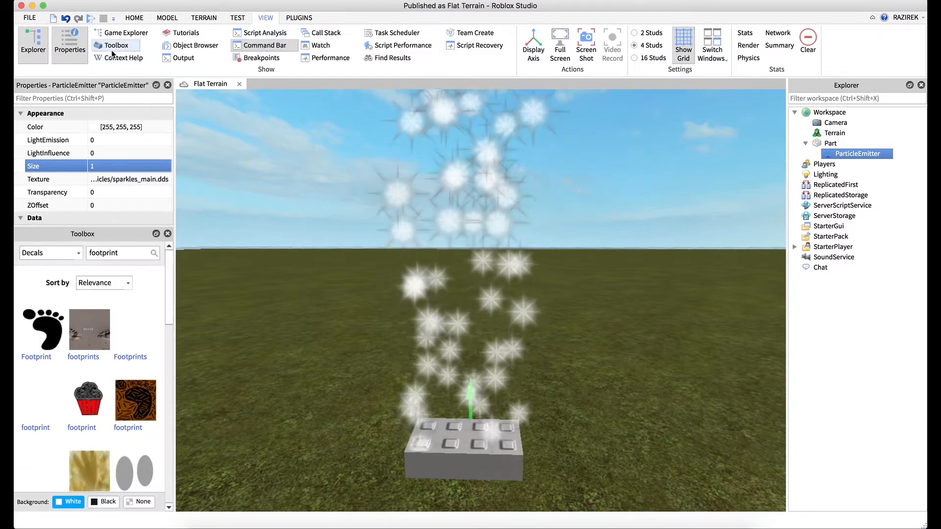
{"action": "double_click", "coordinate": [130, 252]}
{"action": "key", "text": "BackSpace"}
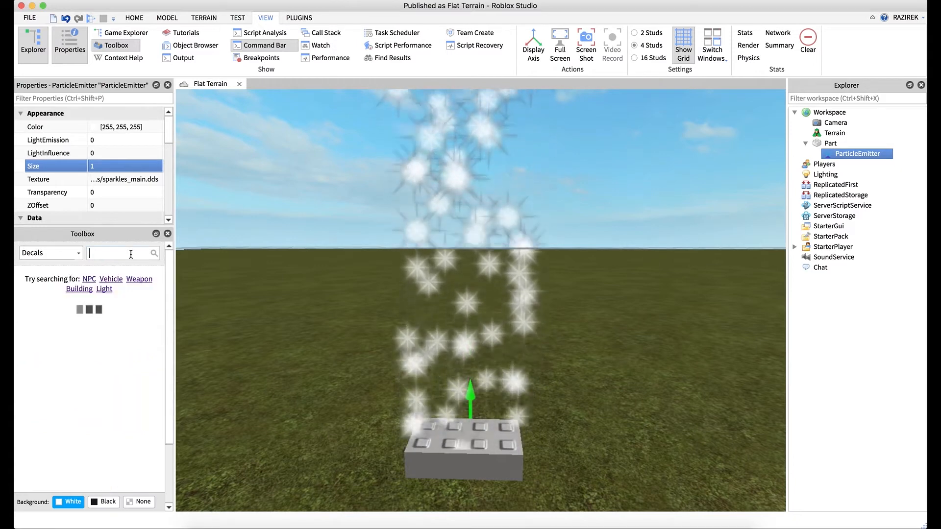
{"action": "left_click_drag", "start_coordinate": [168, 296], "coordinate": [173, 408]}
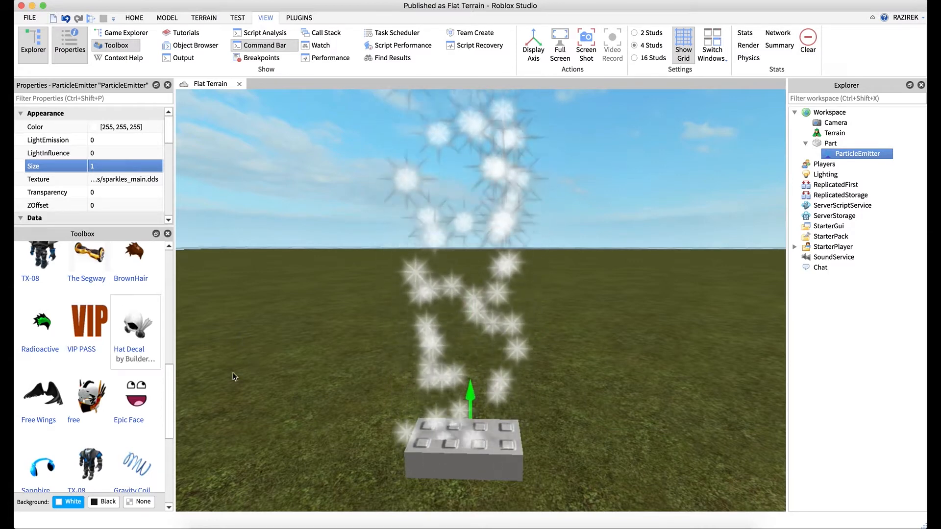
{"action": "left_click", "coordinate": [86, 328]}
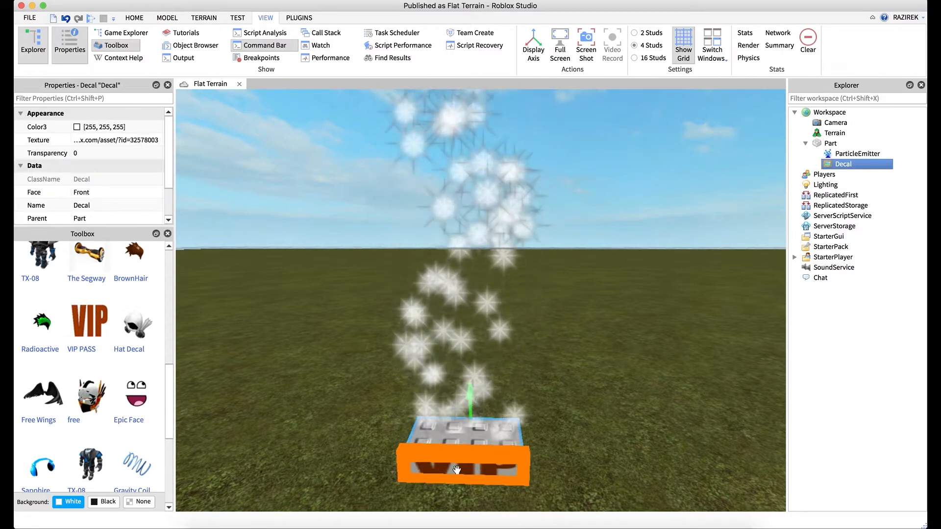
Step: Copy the asset ID 32578003 from the VIP decal's Texture property and delete the decal from the part
{"action": "left_click", "coordinate": [167, 235]}
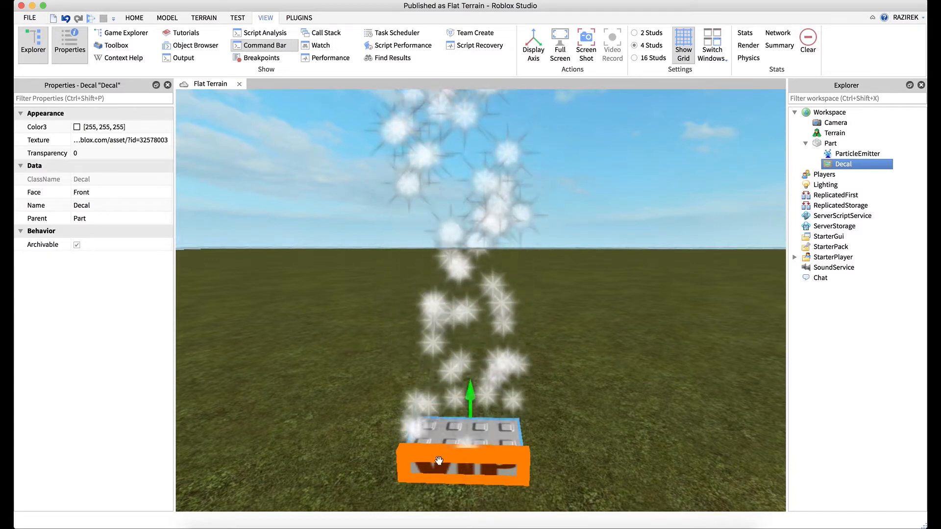
{"action": "left_click", "coordinate": [147, 140]}
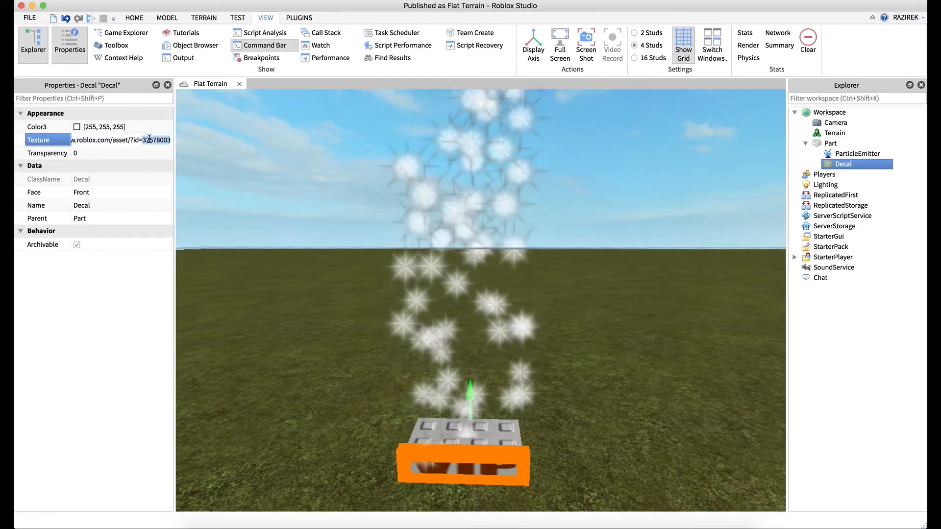
{"action": "right_click", "coordinate": [149, 139]}
{"action": "left_click", "coordinate": [173, 187]}
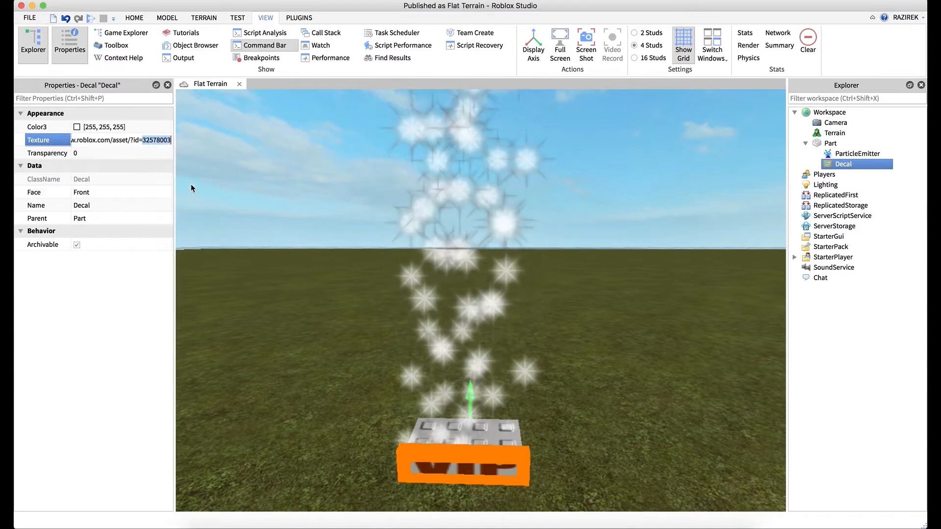
{"action": "right_click", "coordinate": [849, 163]}
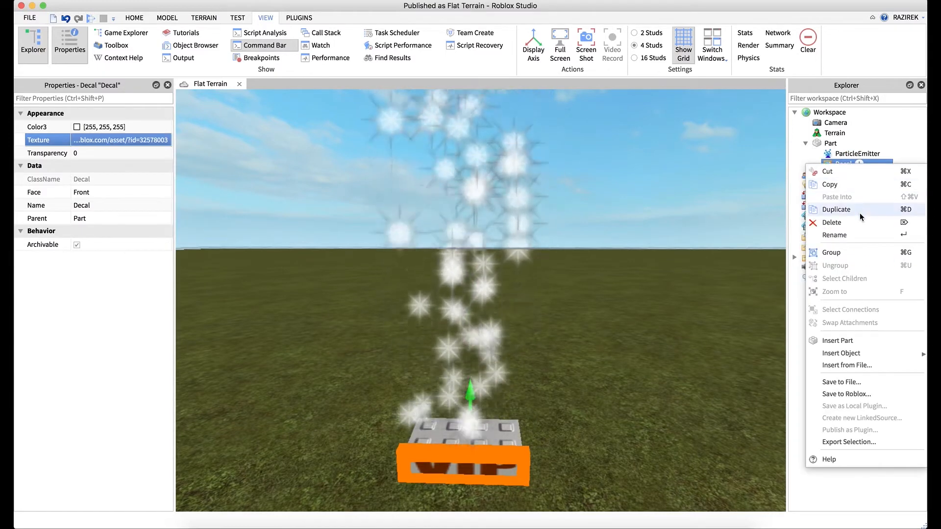
{"action": "left_click", "coordinate": [860, 224]}
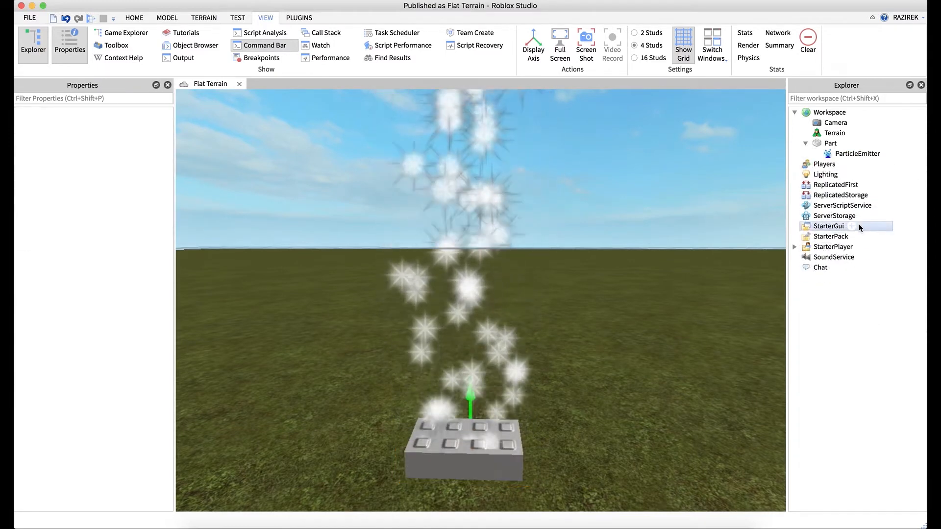
Step: Replace the ParticleEmitter's Texture with the copied asset ID 32578003 and inspect the VIP particles from several angles
{"action": "left_click", "coordinate": [853, 153]}
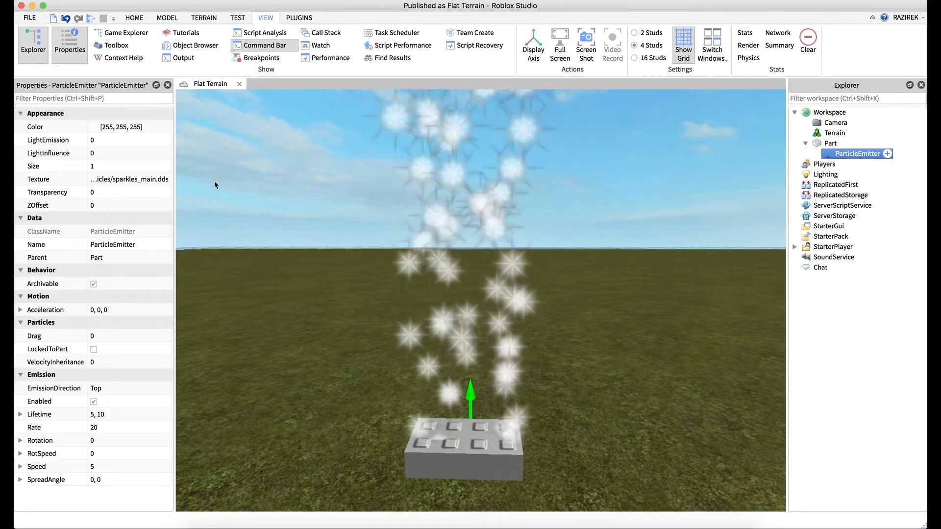
{"action": "left_click", "coordinate": [115, 180]}
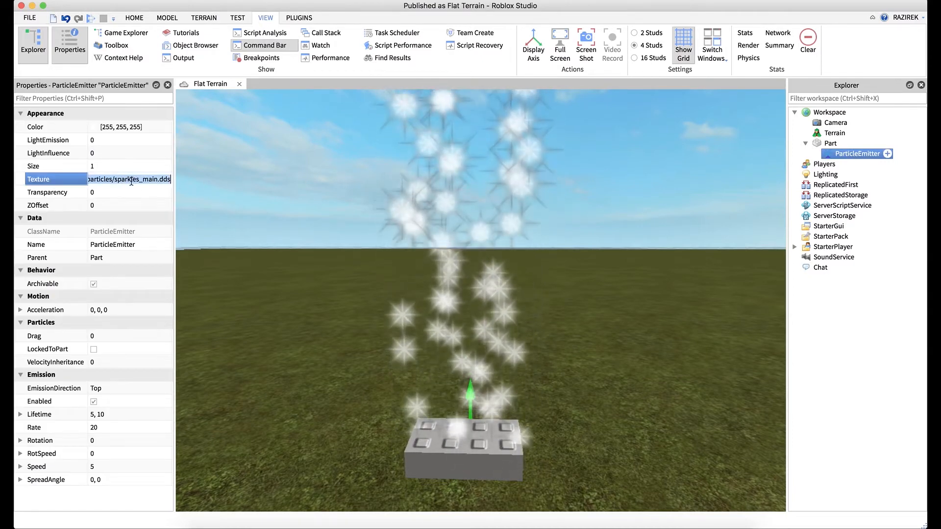
{"action": "right_click", "coordinate": [131, 180]}
{"action": "left_click", "coordinate": [172, 242]}
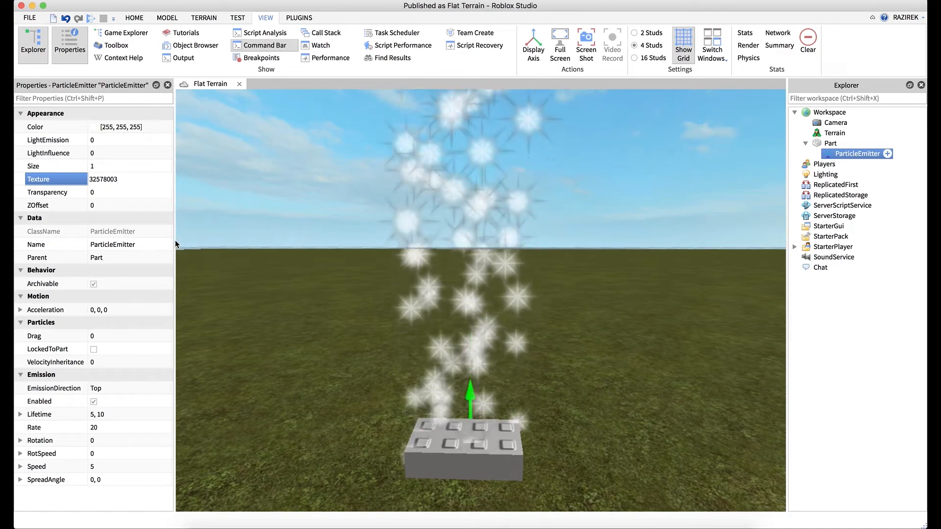
{"action": "key", "text": "Return"}
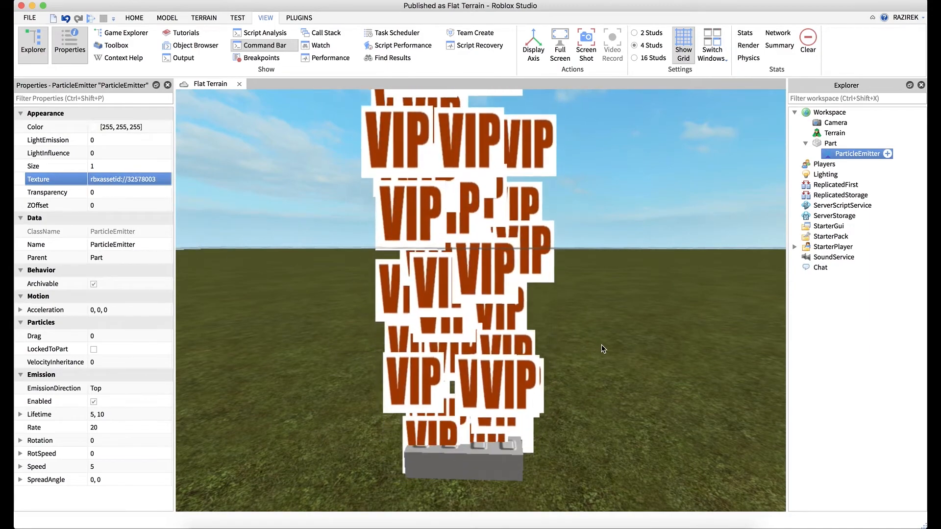
{"action": "right_click_drag", "start_coordinate": [601, 345], "coordinate": [602, 345]}
{"action": "key", "text": "w"}
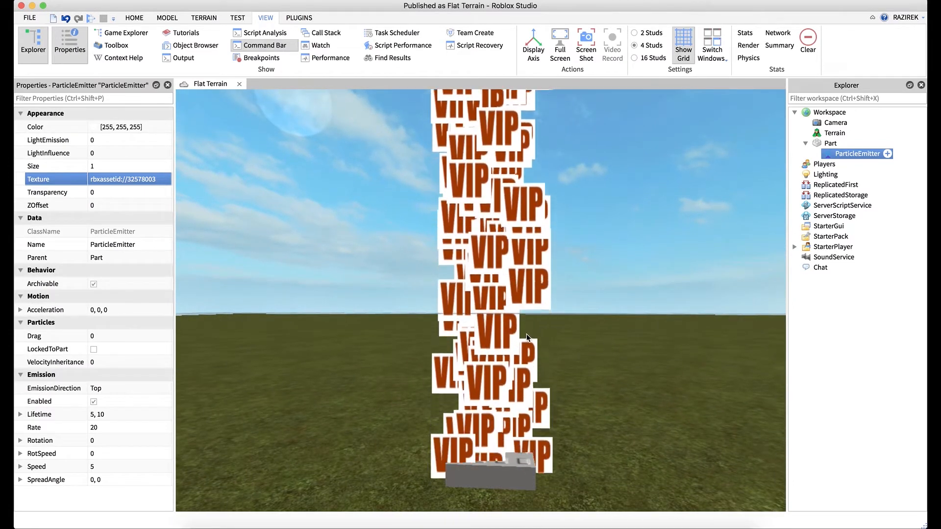
{"action": "right_click_drag", "start_coordinate": [487, 394], "coordinate": [486, 394]}
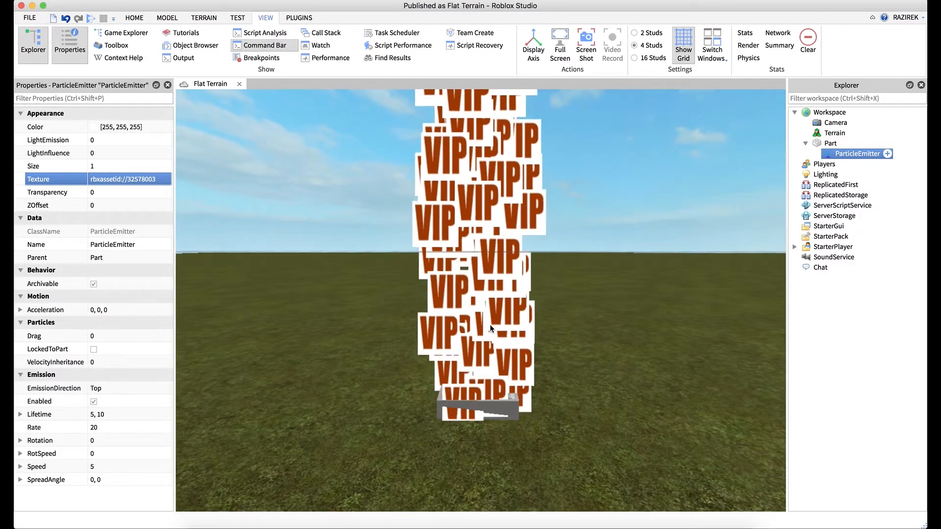
{"action": "right_click_drag", "start_coordinate": [527, 333], "coordinate": [573, 329]}
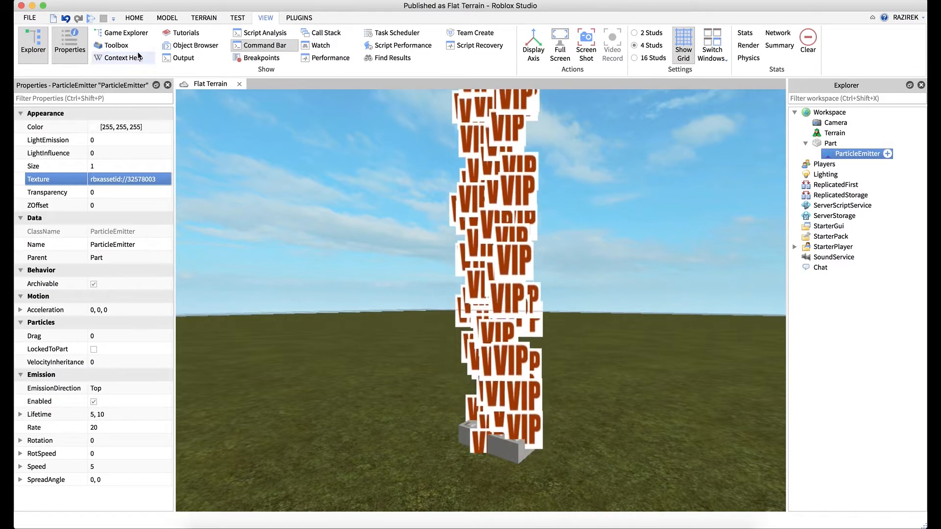
Step: Find the Shiny Teeth decal in the Toolbox and place it on the part's front face
{"action": "left_click", "coordinate": [116, 45]}
{"action": "left_click_drag", "start_coordinate": [166, 393], "coordinate": [169, 307]}
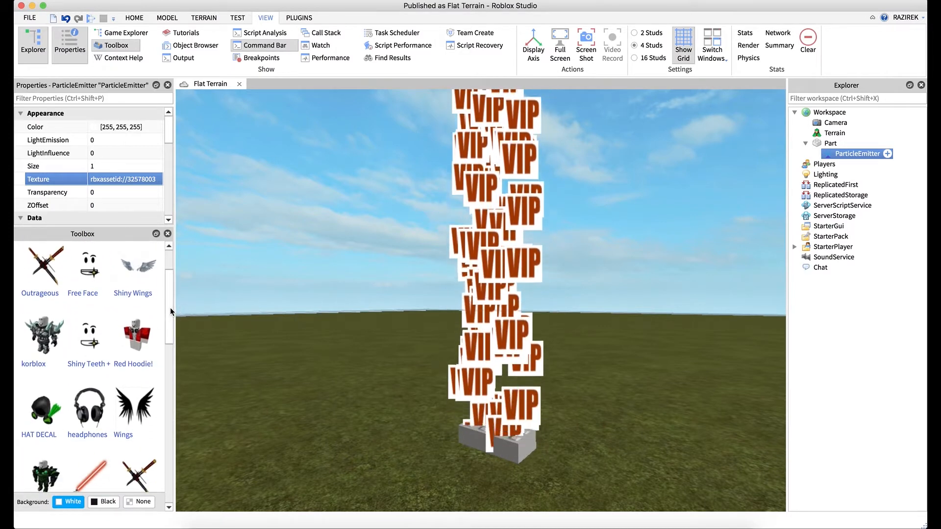
{"action": "left_click", "coordinate": [88, 346]}
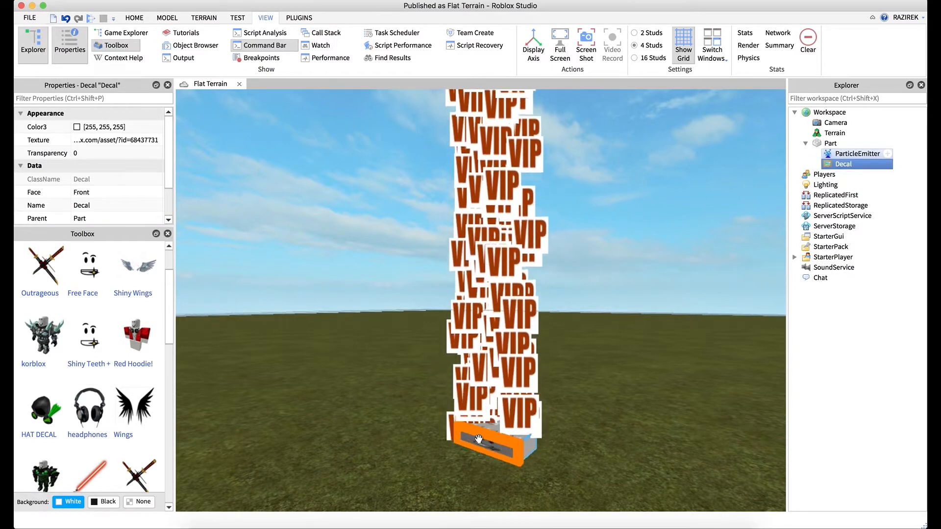
Step: Copy the asset ID 68437731 from the Shiny Teeth decal's Texture property and delete the decal from the part
{"action": "left_click", "coordinate": [167, 234]}
{"action": "double_click", "coordinate": [145, 141]}
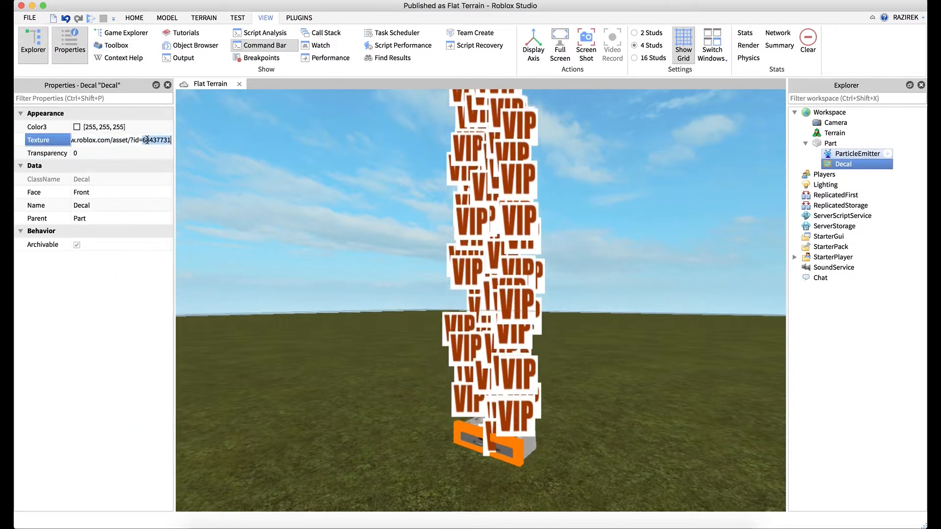
{"action": "right_click", "coordinate": [147, 140]}
{"action": "left_click", "coordinate": [182, 187]}
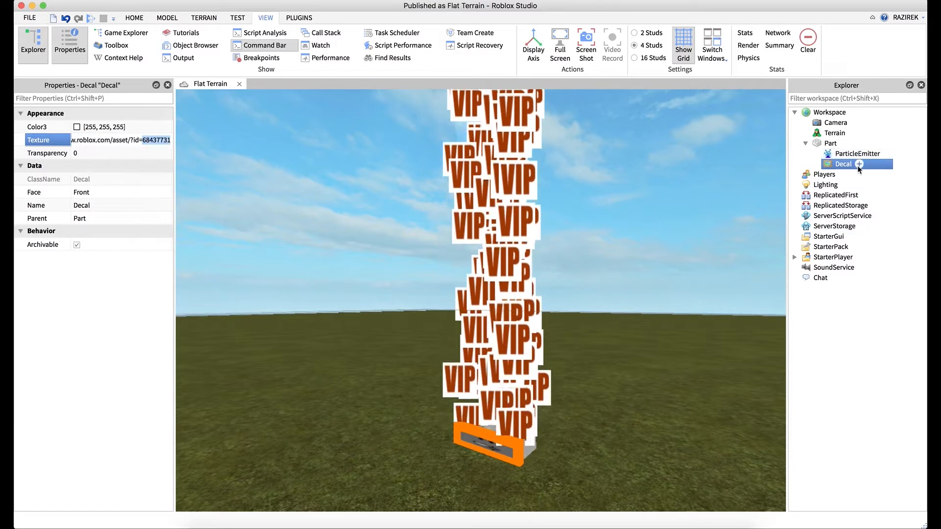
{"action": "right_click", "coordinate": [857, 165]}
{"action": "left_click", "coordinate": [856, 227]}
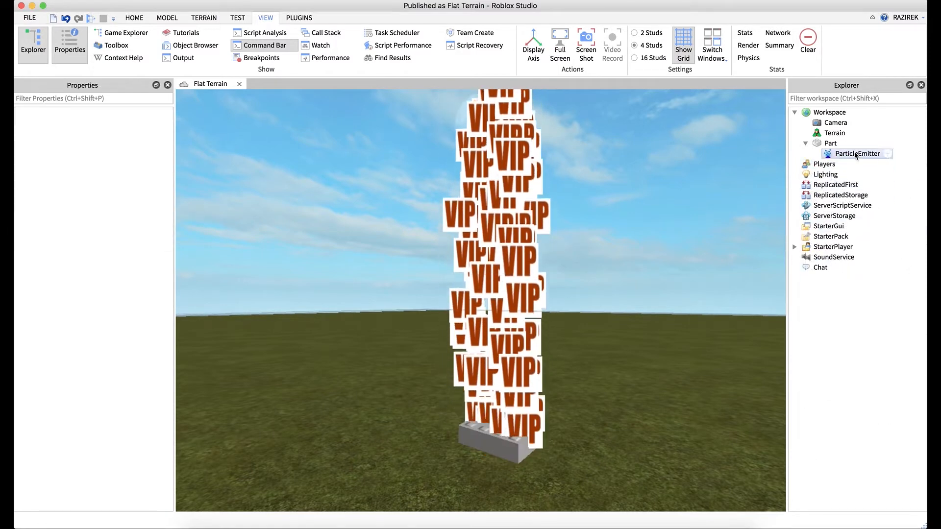
Step: Replace the ParticleEmitter's Texture with the copied asset ID 68437731 and inspect the Shiny Teeth particles up close
{"action": "left_click", "coordinate": [856, 153]}
{"action": "double_click", "coordinate": [137, 179]}
{"action": "right_click", "coordinate": [137, 178]}
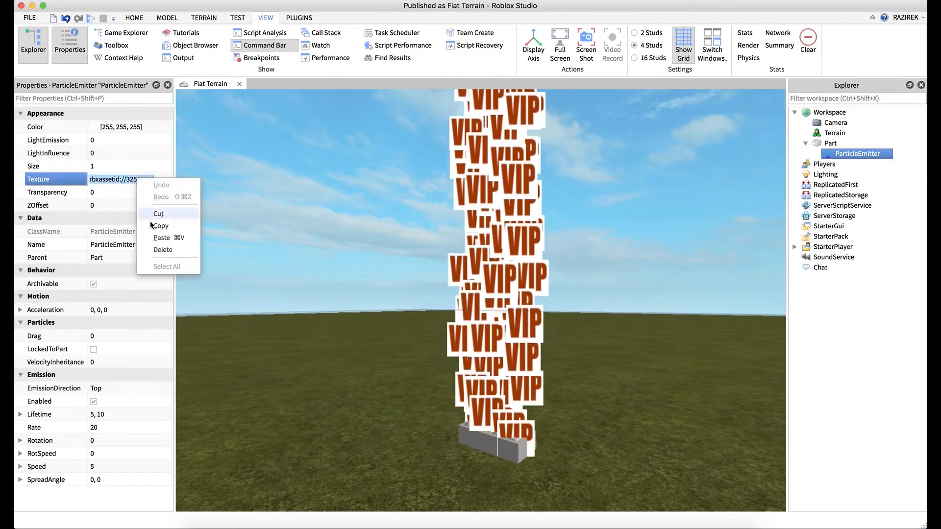
{"action": "left_click", "coordinate": [159, 238]}
{"action": "key", "text": "Return"}
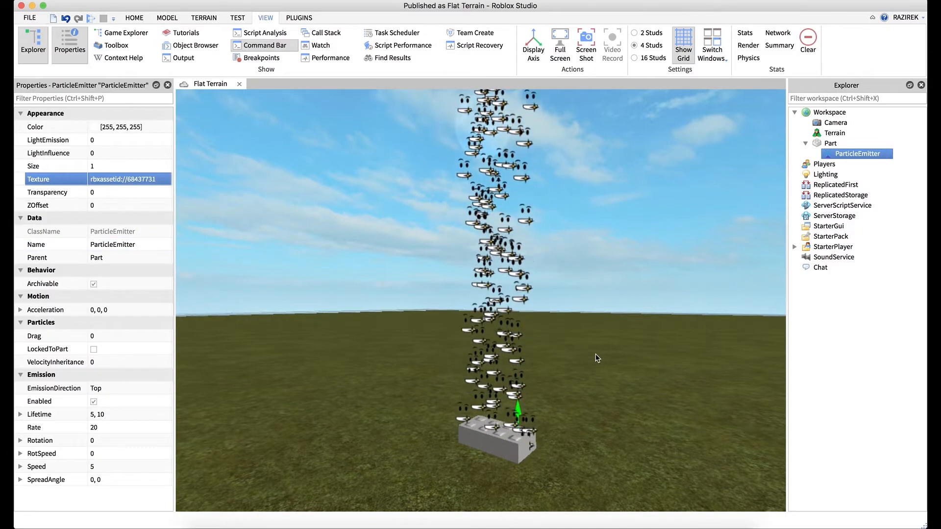
{"action": "key", "text": "w"}
{"action": "key", "text": "a"}
{"action": "right_click_drag", "start_coordinate": [576, 348], "coordinate": [575, 349]}
{"action": "key", "text": "d"}
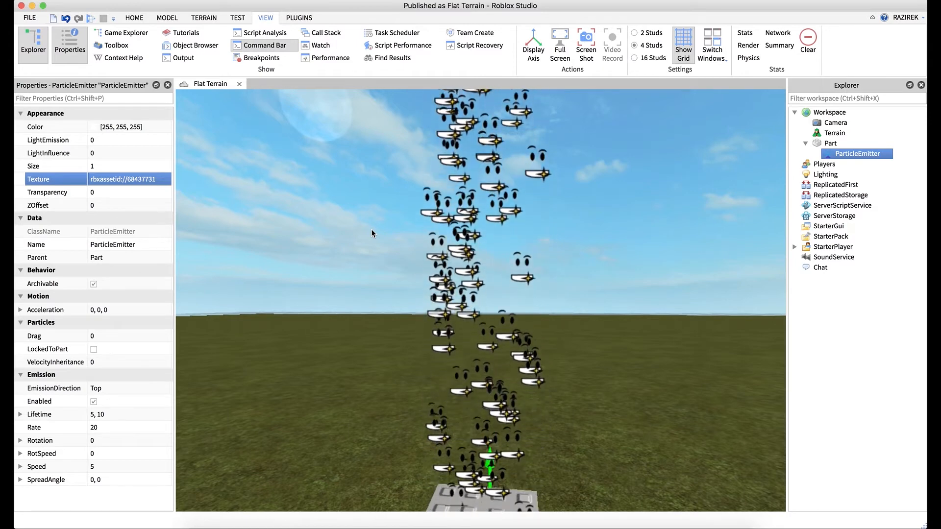
Step: Preview magenta (243, 0, 255) and light red (255, 93, 96) as the ParticleEmitter's Color, and cancel the colour change
{"action": "left_click", "coordinate": [94, 128]}
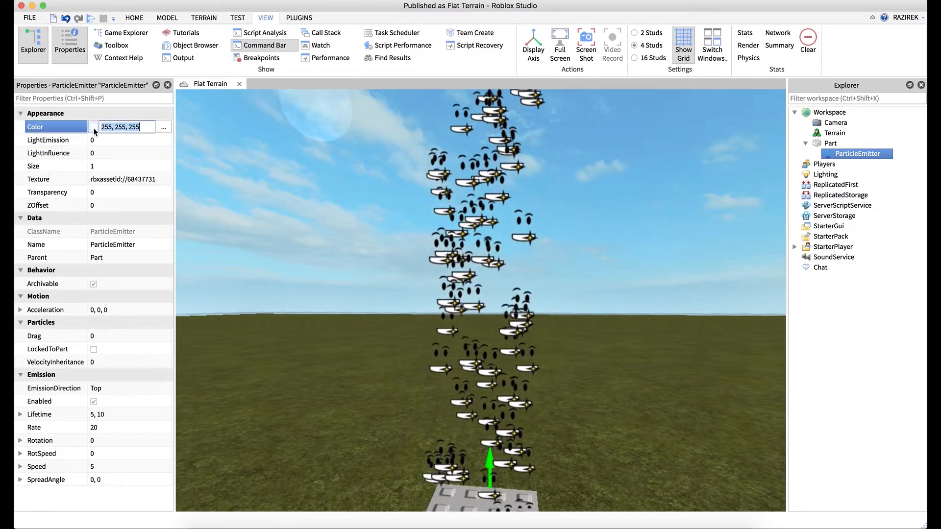
{"action": "left_click", "coordinate": [94, 127]}
{"action": "left_click", "coordinate": [308, 247]}
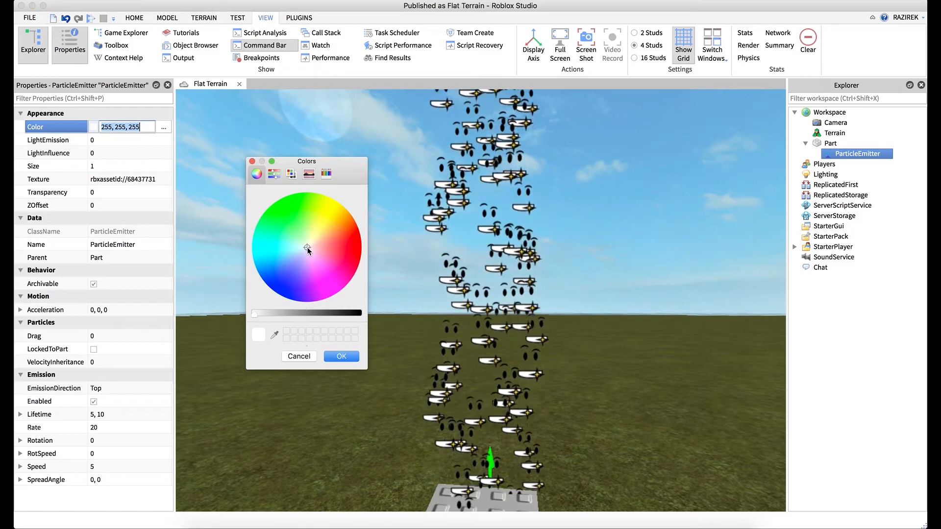
{"action": "left_click_drag", "start_coordinate": [308, 248], "coordinate": [326, 295]}
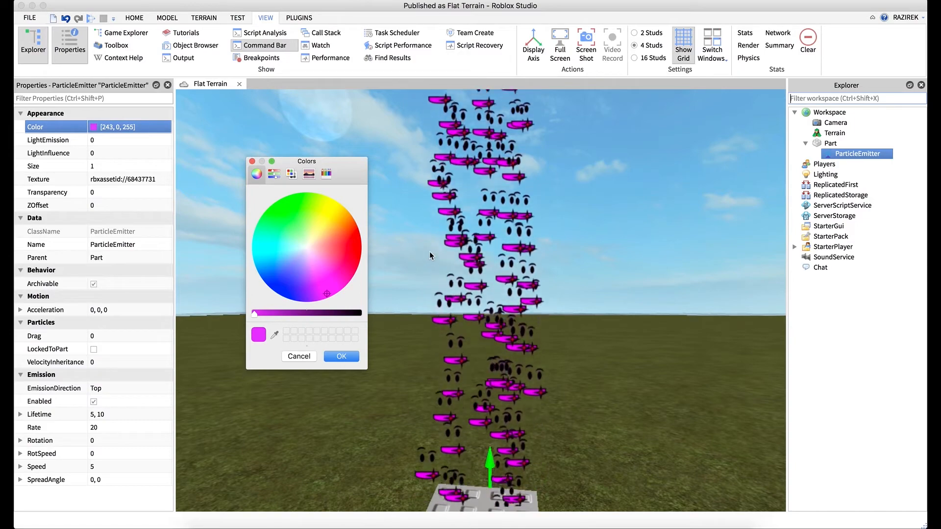
{"action": "left_click", "coordinate": [290, 269]}
{"action": "left_click_drag", "start_coordinate": [290, 269], "coordinate": [335, 245]}
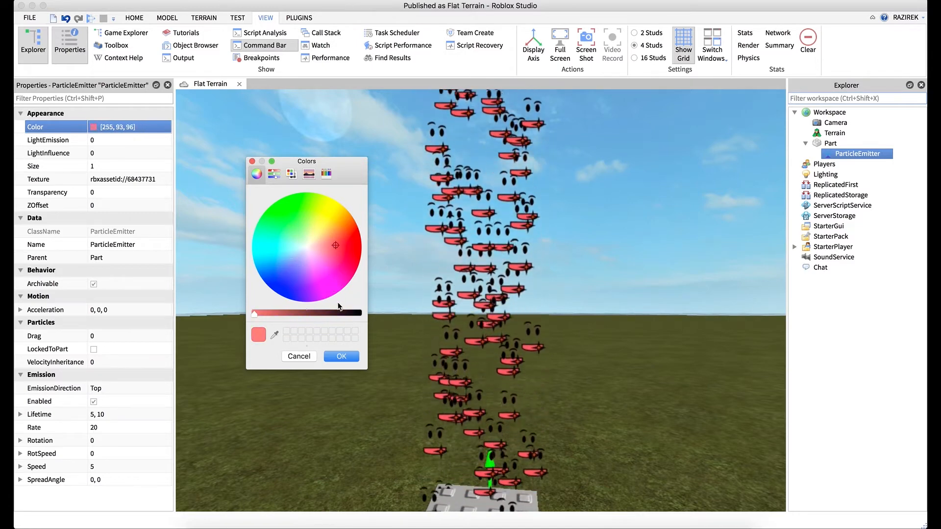
{"action": "left_click", "coordinate": [299, 356]}
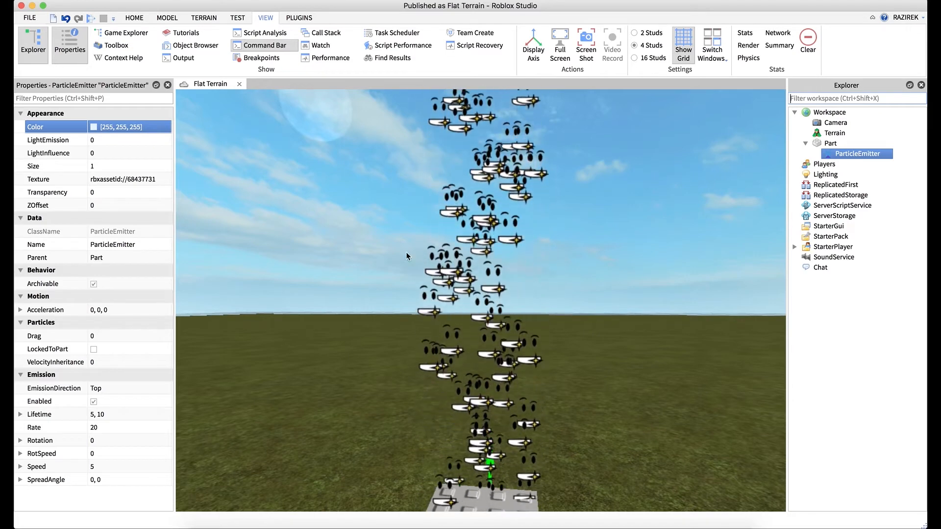
Step: Try a Transparency of 0.5 on the ParticleEmitter and restore it to 0
{"action": "left_click", "coordinate": [146, 191]}
{"action": "type", "text": ".5"}
{"action": "key", "text": "Return"}
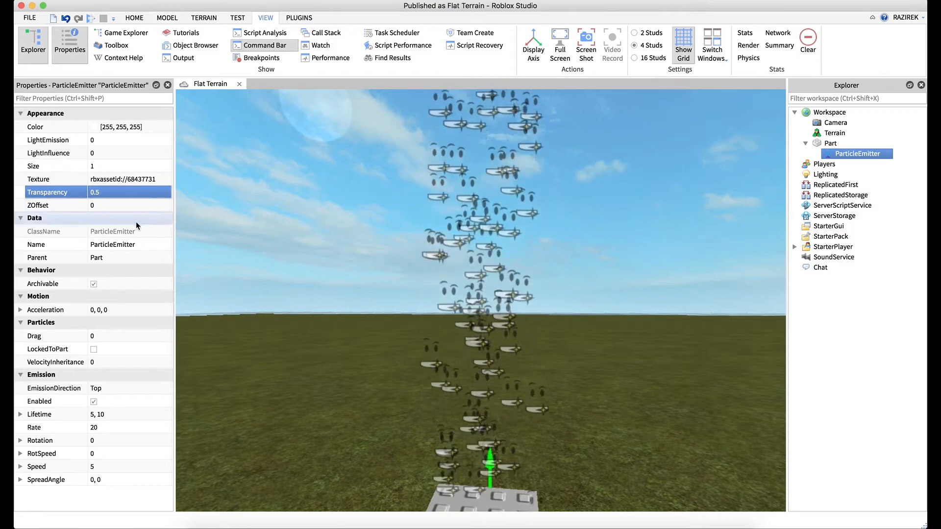
{"action": "left_click", "coordinate": [108, 192]}
{"action": "type", "text": "0"}
{"action": "key", "text": "Return"}
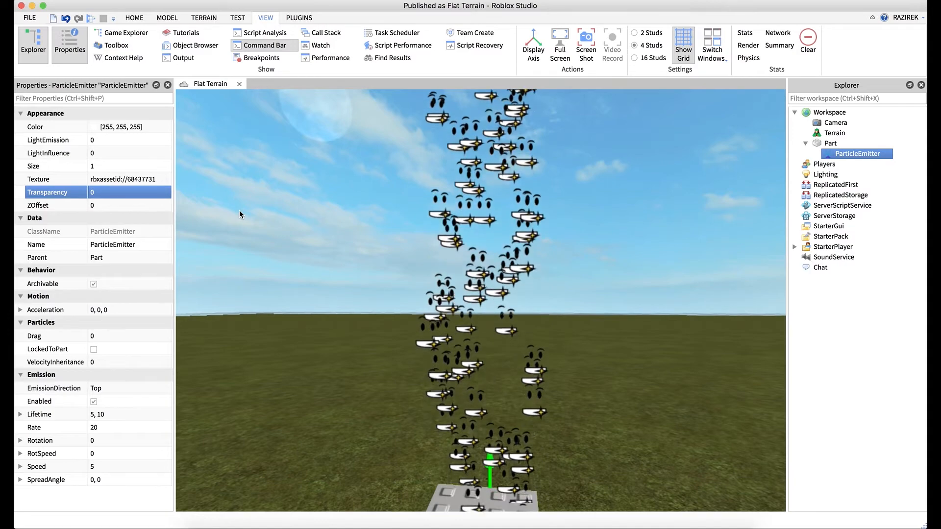
Step: Try ZOffset values of 10 and 25 on the ParticleEmitter and examine the particle column from a distance
{"action": "scroll", "coordinate": [411, 276], "scroll_direction": "down", "scroll_amount": 5}
{"action": "right_click_drag", "start_coordinate": [412, 276], "coordinate": [404, 280]}
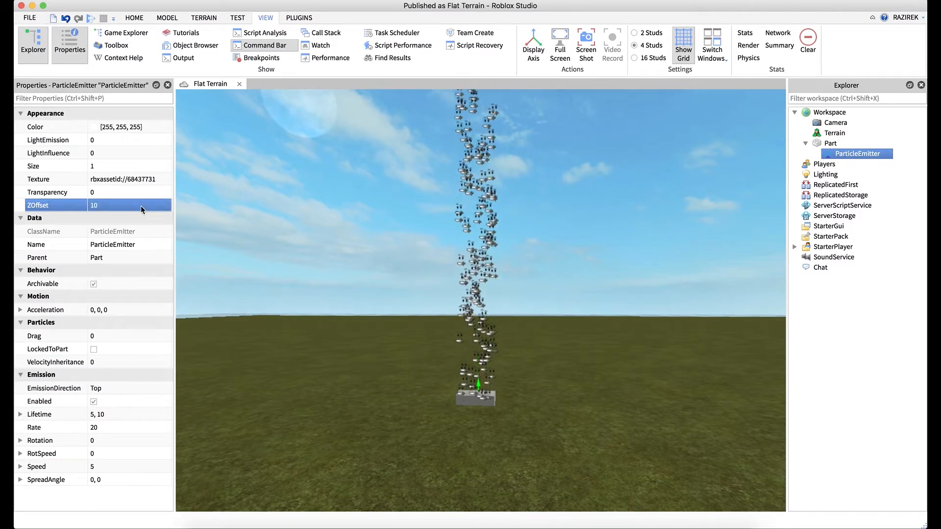
{"action": "right_click_drag", "start_coordinate": [372, 280], "coordinate": [372, 283]}
{"action": "key", "text": "w"}
{"action": "key", "text": "w"}
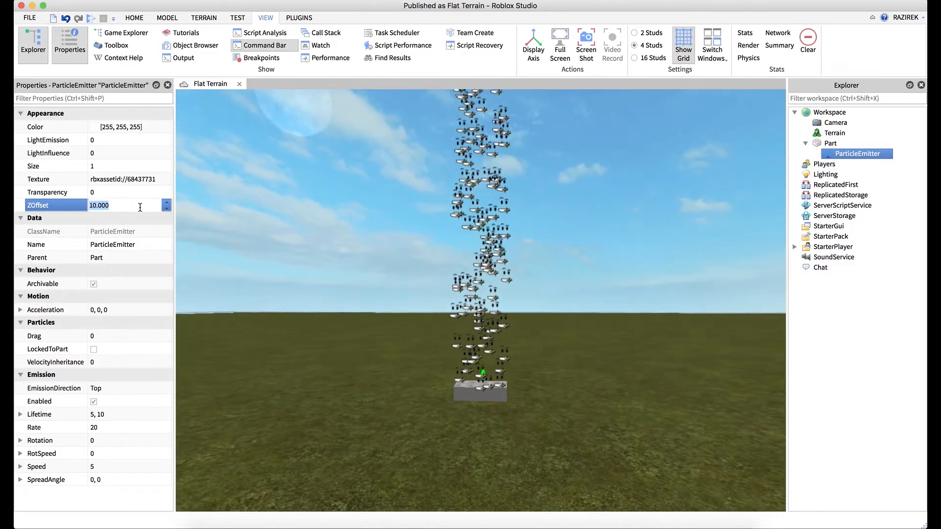
{"action": "right_click_drag", "start_coordinate": [384, 265], "coordinate": [401, 268]}
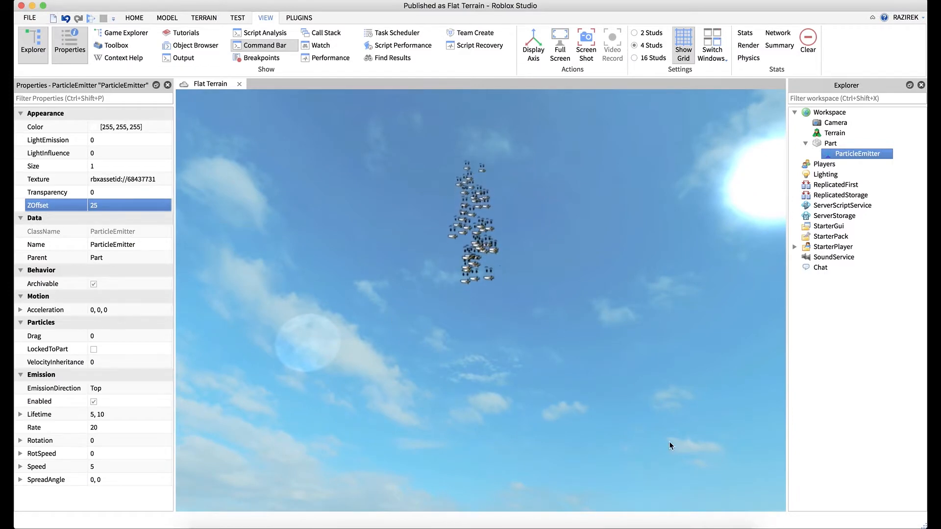
{"action": "right_click_drag", "start_coordinate": [468, 337], "coordinate": [470, 337]}
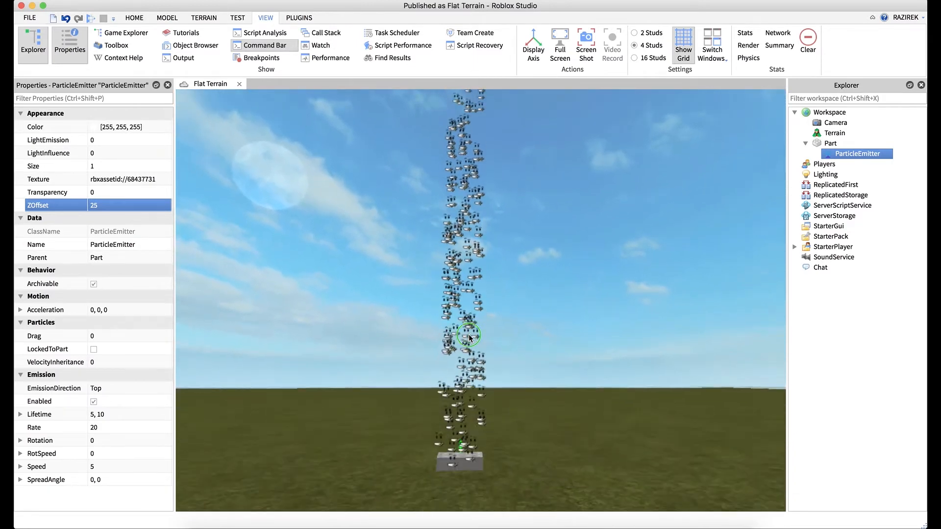
Step: Reset the ParticleEmitter's ZOffset to 0 and inspect the particle column from several angles
{"action": "left_click", "coordinate": [134, 204]}
{"action": "type", "text": "0"}
{"action": "key", "text": "Return"}
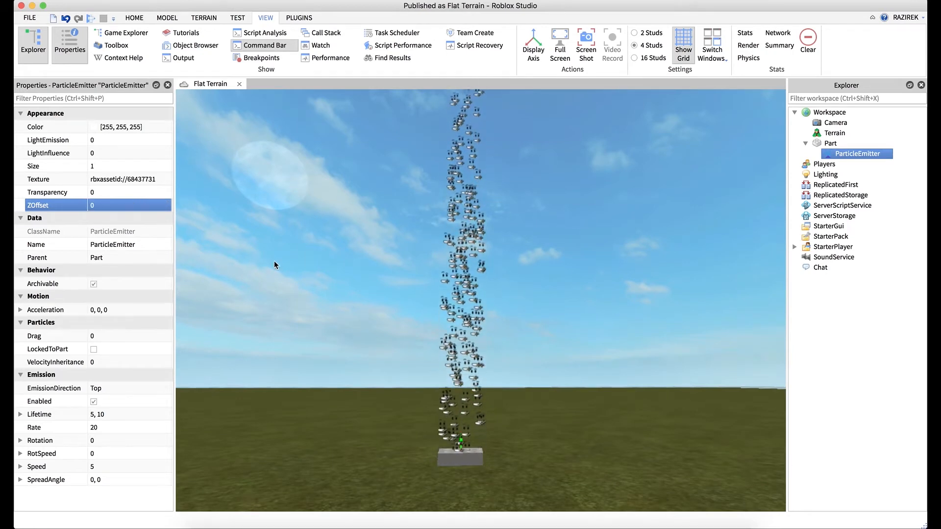
{"action": "right_click_drag", "start_coordinate": [320, 282], "coordinate": [319, 286]}
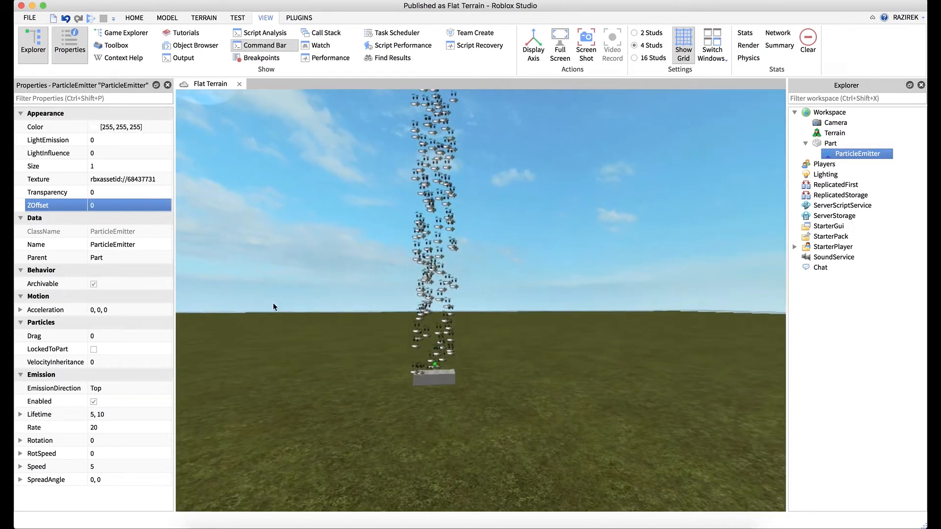
{"action": "right_click_drag", "start_coordinate": [295, 326], "coordinate": [298, 324]}
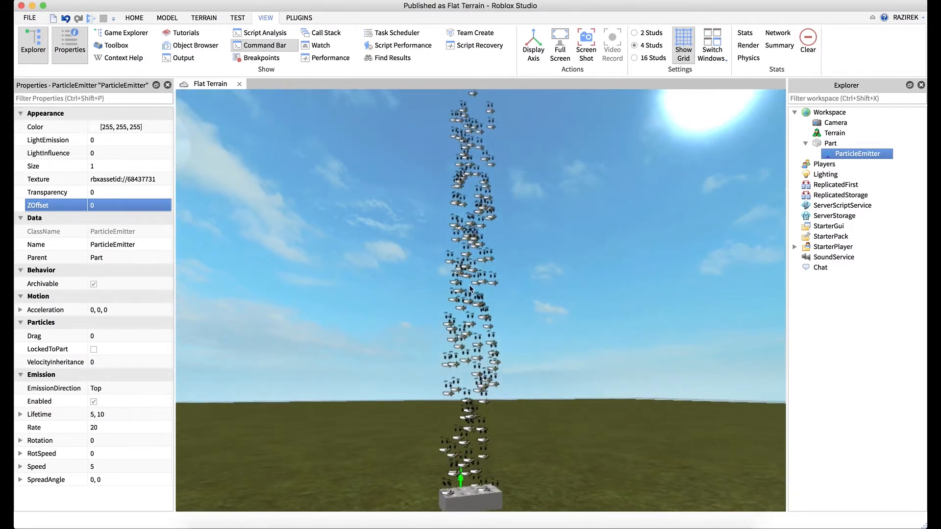
{"action": "right_click_drag", "start_coordinate": [494, 336], "coordinate": [484, 455]}
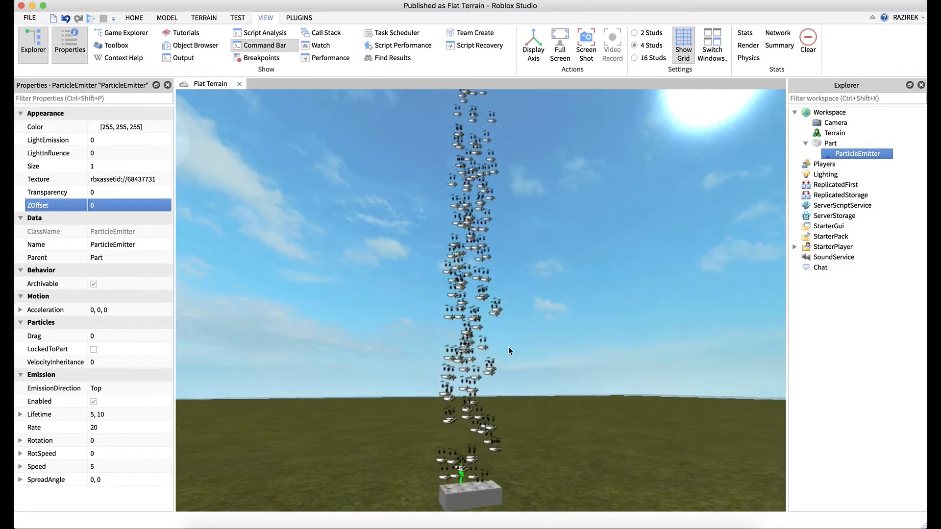
{"action": "right_click_drag", "start_coordinate": [533, 420], "coordinate": [504, 391]}
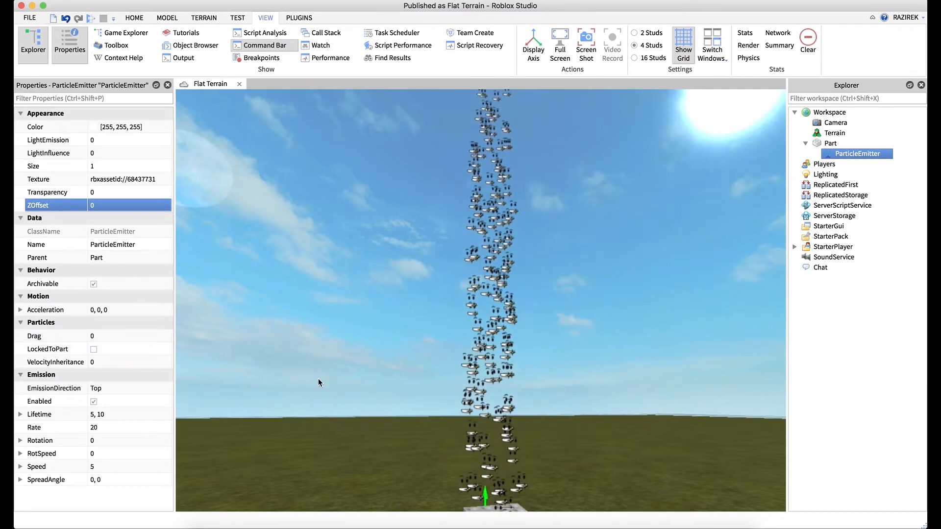
Step: Raise the ParticleEmitter's Drag to 1 and on to the maximum of 5, and inspect the particles above the part
{"action": "left_click", "coordinate": [131, 338]}
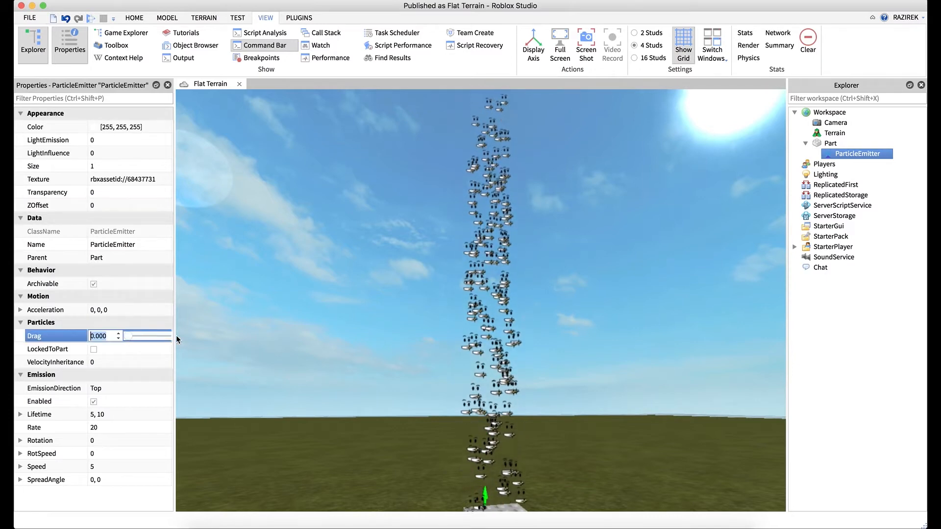
{"action": "type", "text": "1"}
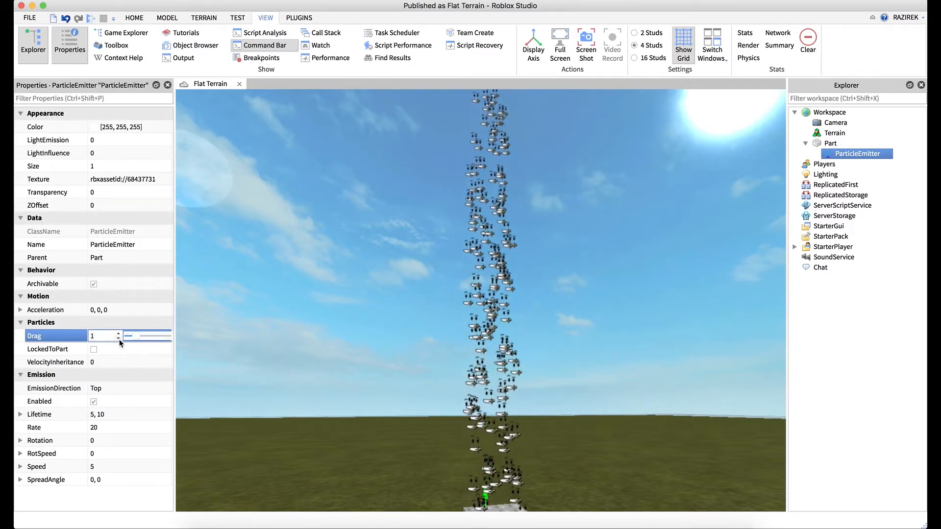
{"action": "left_click_drag", "start_coordinate": [138, 337], "coordinate": [178, 343]}
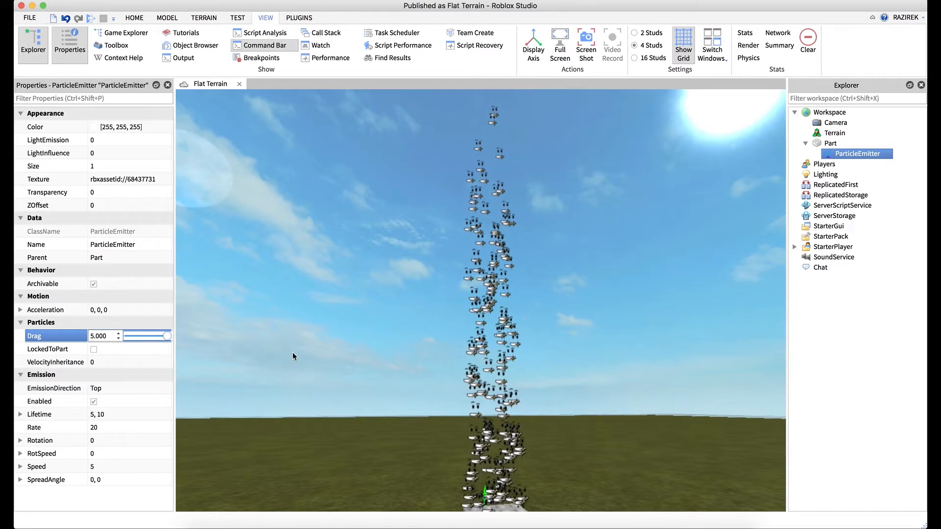
{"action": "right_click_drag", "start_coordinate": [387, 392], "coordinate": [390, 396]}
{"action": "key", "text": "w"}
{"action": "key", "text": "a"}
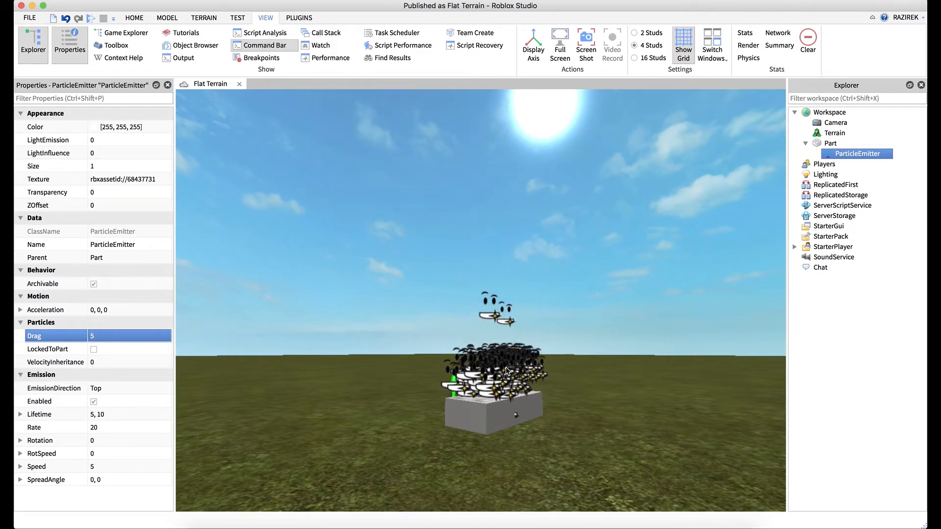
{"action": "right_click_drag", "start_coordinate": [502, 366], "coordinate": [502, 366]}
{"action": "key", "text": "d"}
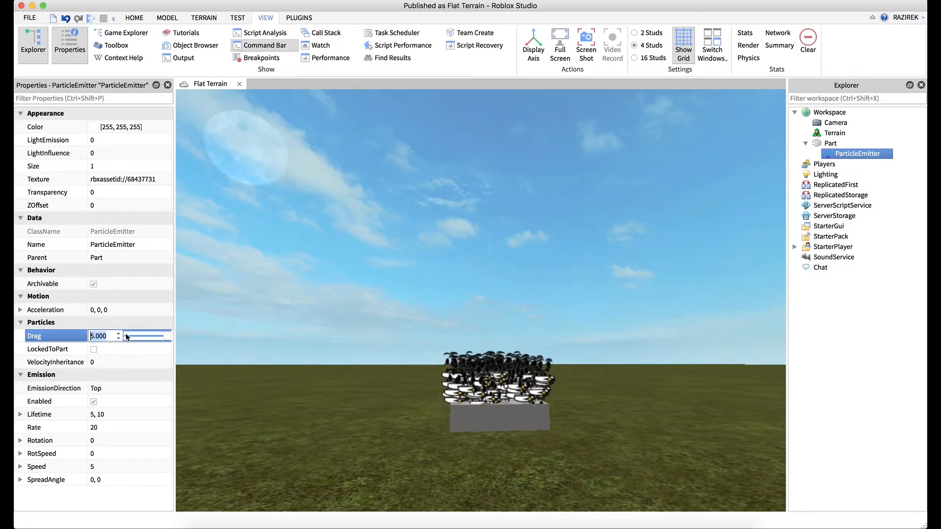
Step: Compare Drag values of 1 and 0.5 on the ParticleEmitter, and reset Drag to 0
{"action": "type", "text": "1"}
{"action": "key", "text": "Return"}
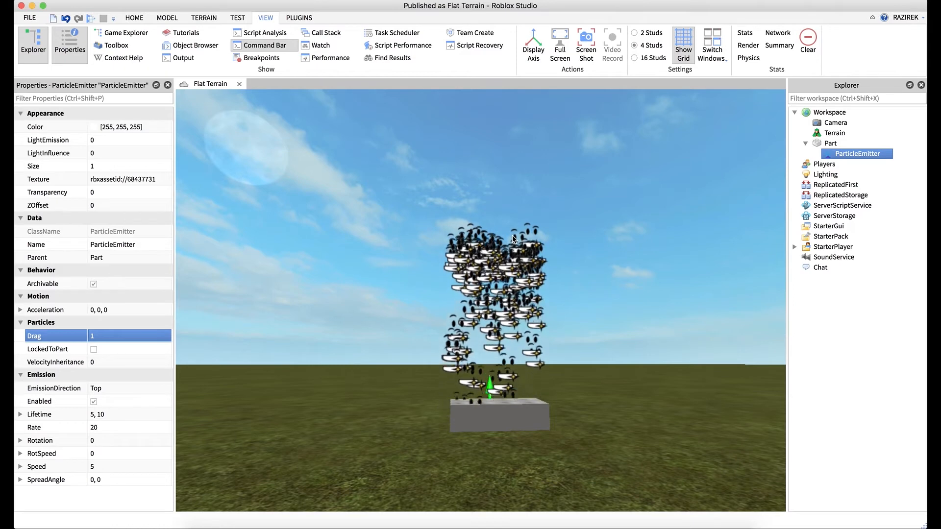
{"action": "left_click", "coordinate": [129, 336]}
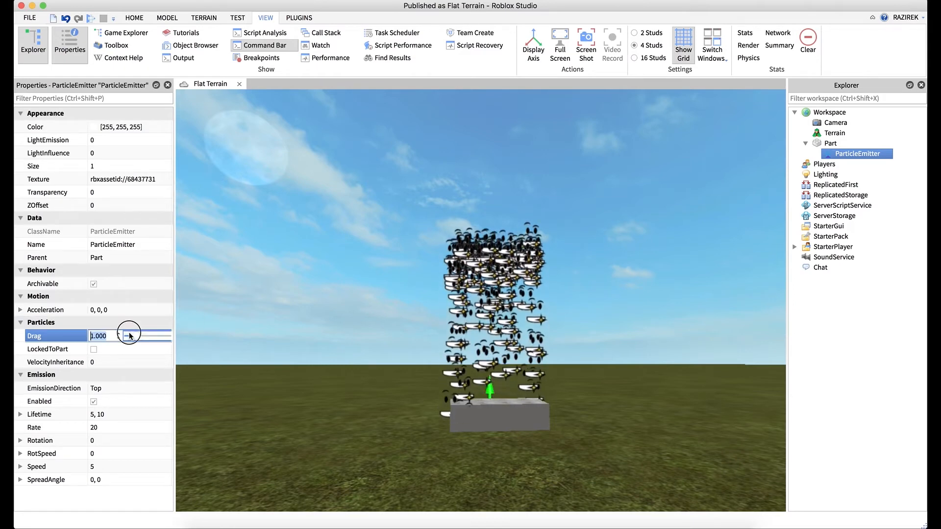
{"action": "type", "text": ".5"}
{"action": "key", "text": "Return"}
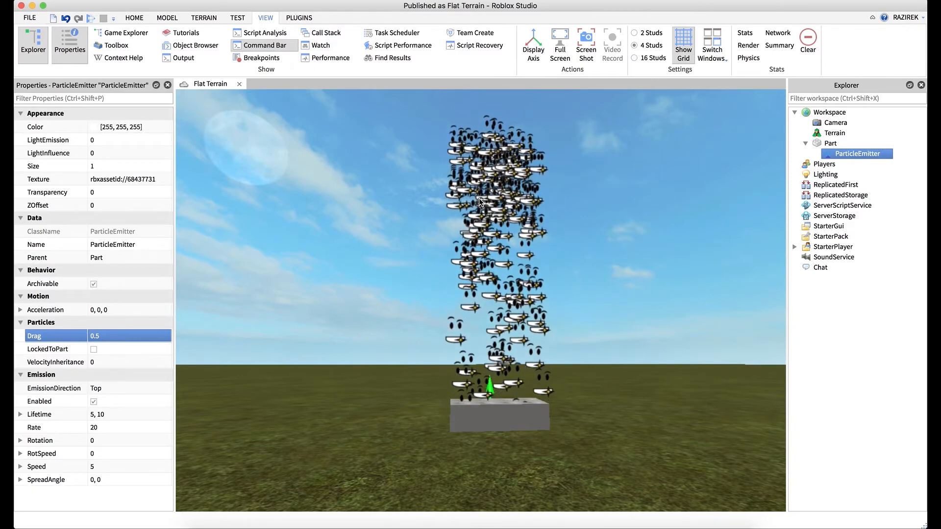
{"action": "left_click", "coordinate": [142, 335]}
{"action": "type", "text": "0"}
{"action": "key", "text": "Return"}
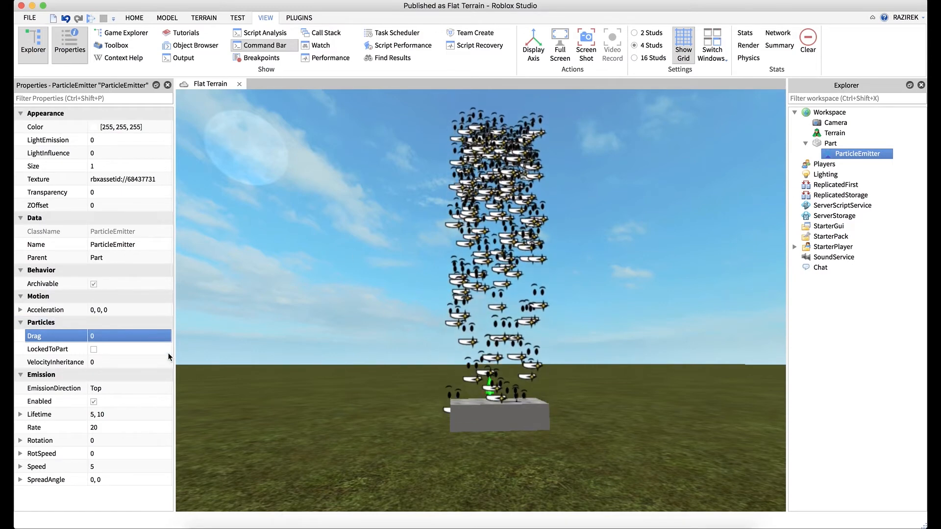
Step: Toggle LockedToPart on and off again, and move the part along the Z axis to position 0, 2.5, -5.5
{"action": "left_click", "coordinate": [138, 351]}
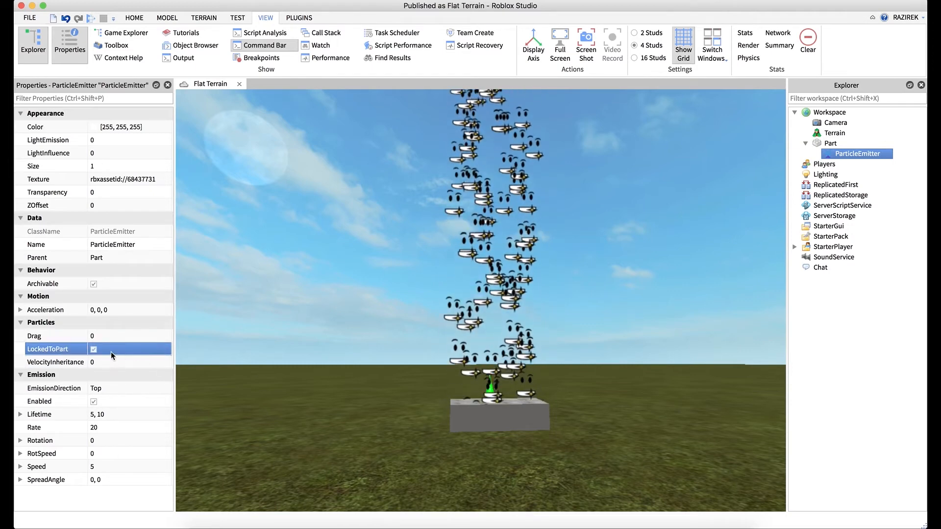
{"action": "left_click", "coordinate": [94, 349]}
{"action": "left_click", "coordinate": [839, 143]}
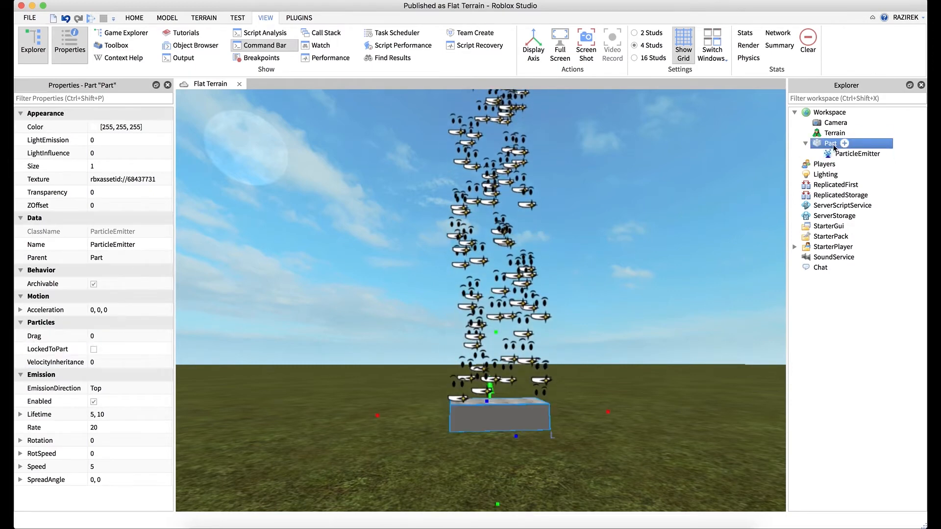
{"action": "right_click_drag", "start_coordinate": [321, 205], "coordinate": [326, 212]}
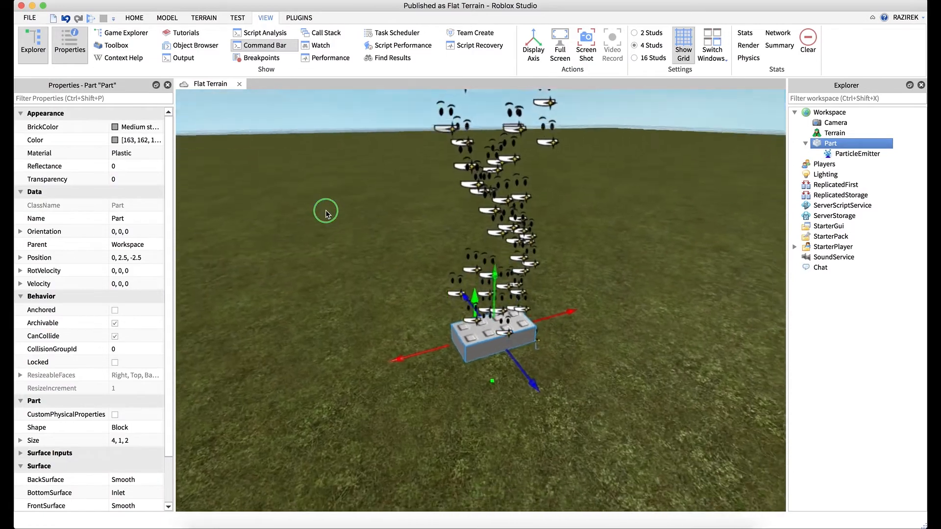
{"action": "scroll", "coordinate": [326, 211], "scroll_direction": "down", "scroll_amount": 3}
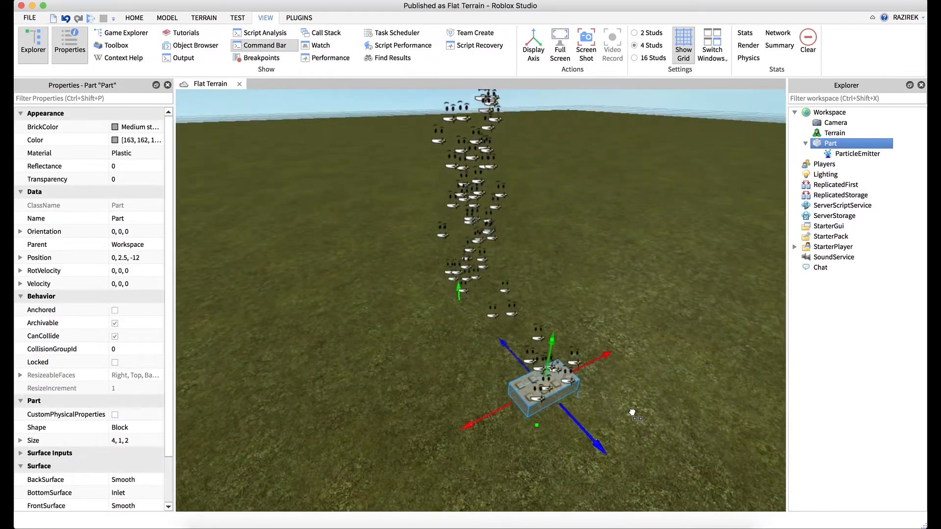
{"action": "left_click_drag", "start_coordinate": [551, 401], "coordinate": [508, 361]}
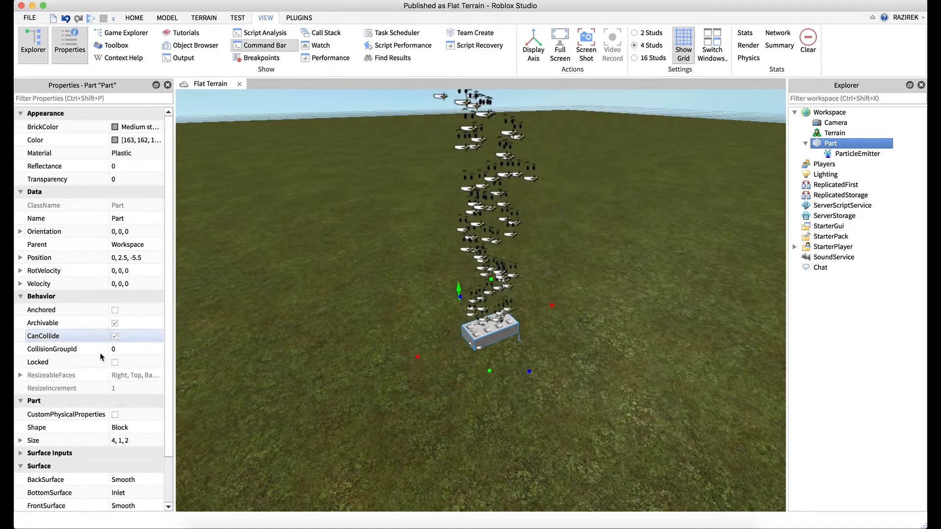
Step: Enable LockedToPart on the ParticleEmitter
{"action": "left_click", "coordinate": [858, 154]}
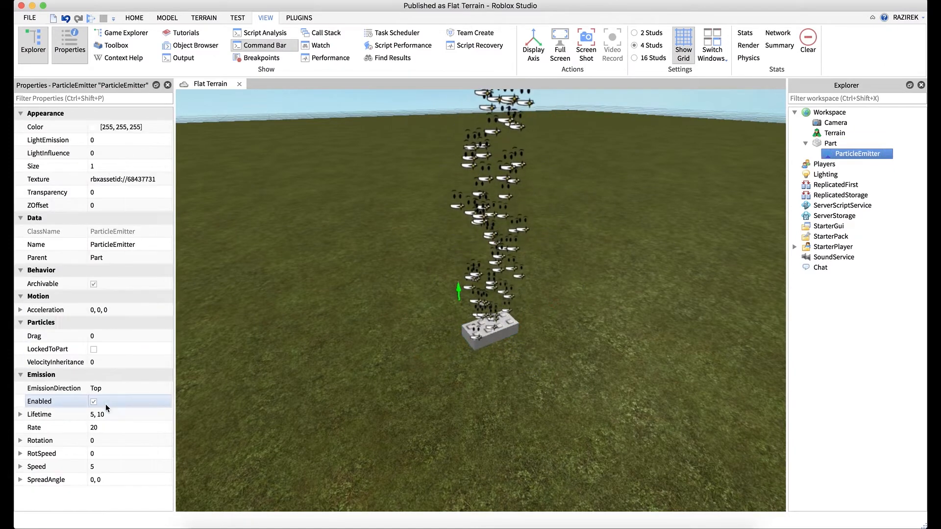
{"action": "left_click", "coordinate": [93, 349]}
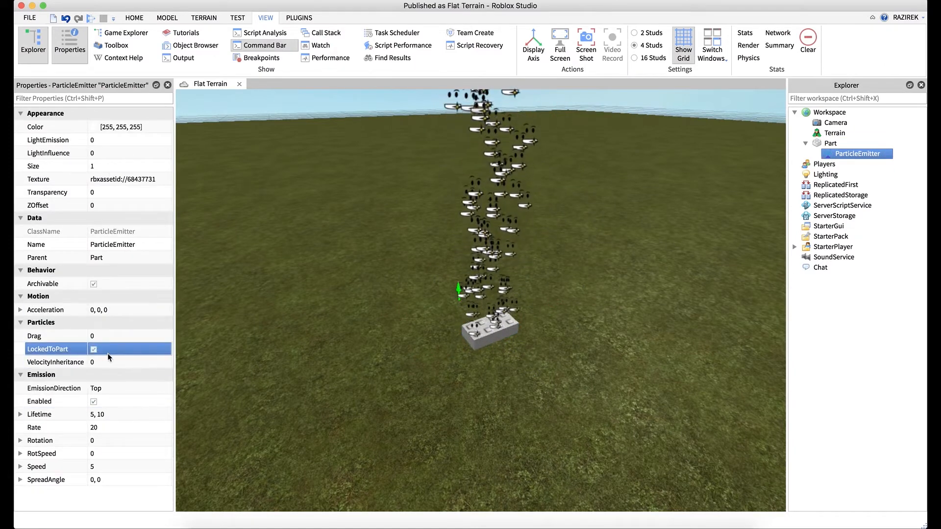
Step: Move the part along the Z axis to position 0, 2.5, -7, and disable LockedToPart on the ParticleEmitter
{"action": "left_click", "coordinate": [829, 144]}
{"action": "left_click_drag", "start_coordinate": [524, 367], "coordinate": [539, 380]}
{"action": "right_click_drag", "start_coordinate": [594, 401], "coordinate": [595, 398]}
{"action": "scroll", "coordinate": [594, 399], "scroll_direction": "down", "scroll_amount": 2}
{"action": "left_click", "coordinate": [858, 153]}
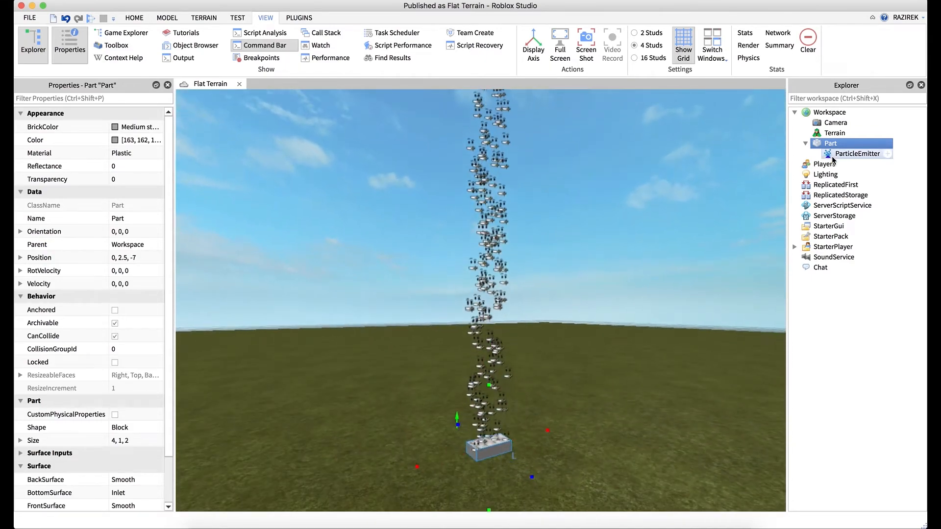
{"action": "left_click", "coordinate": [93, 349]}
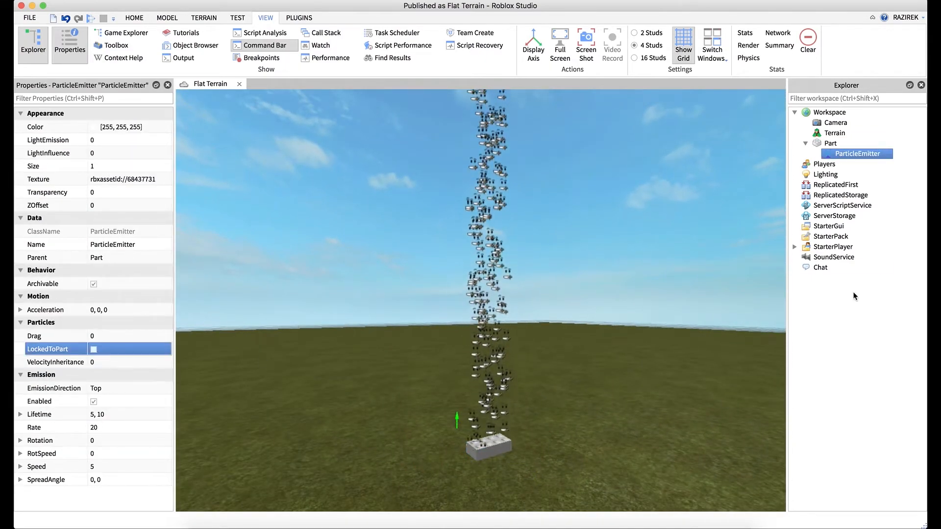
Step: Move the part along the Z axis with unlocked particles, and re-enable LockedToPart on the ParticleEmitter
{"action": "left_click", "coordinate": [832, 143]}
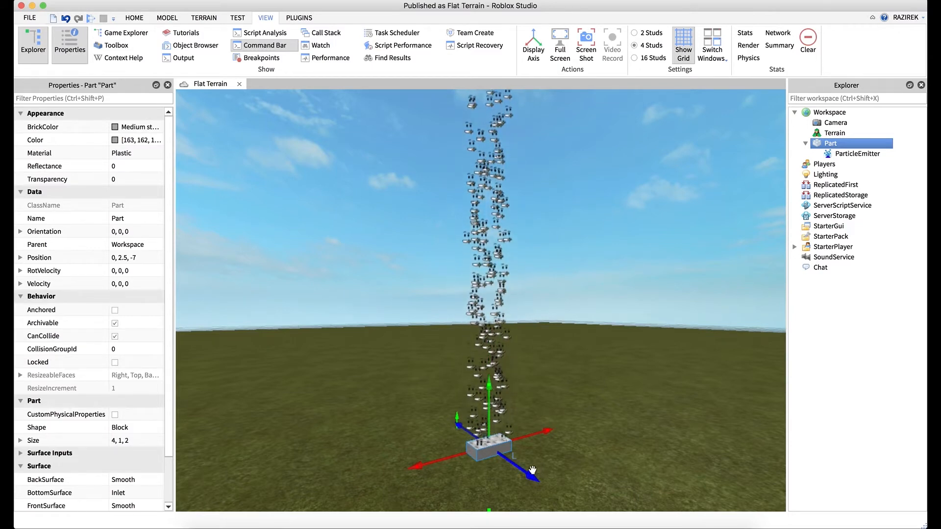
{"action": "left_click_drag", "start_coordinate": [532, 474], "coordinate": [517, 463]}
{"action": "left_click", "coordinate": [856, 153]}
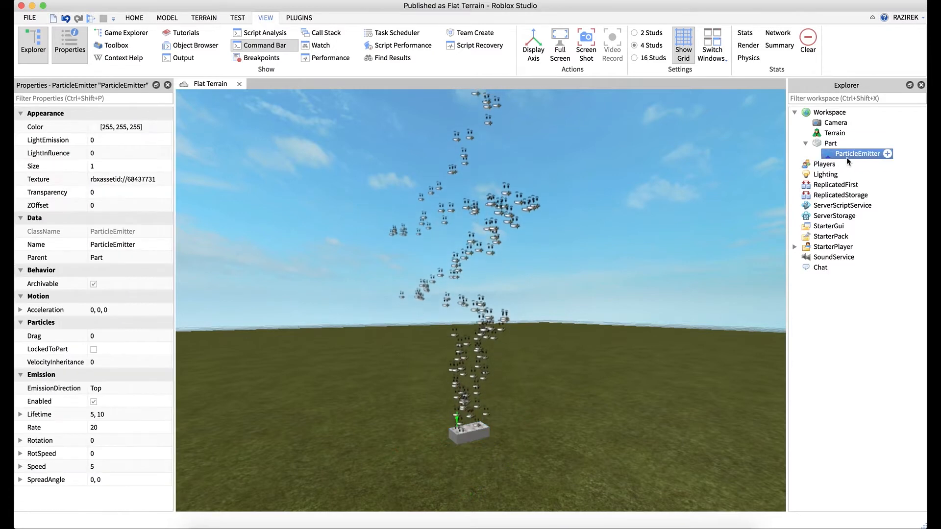
{"action": "left_click", "coordinate": [94, 349]}
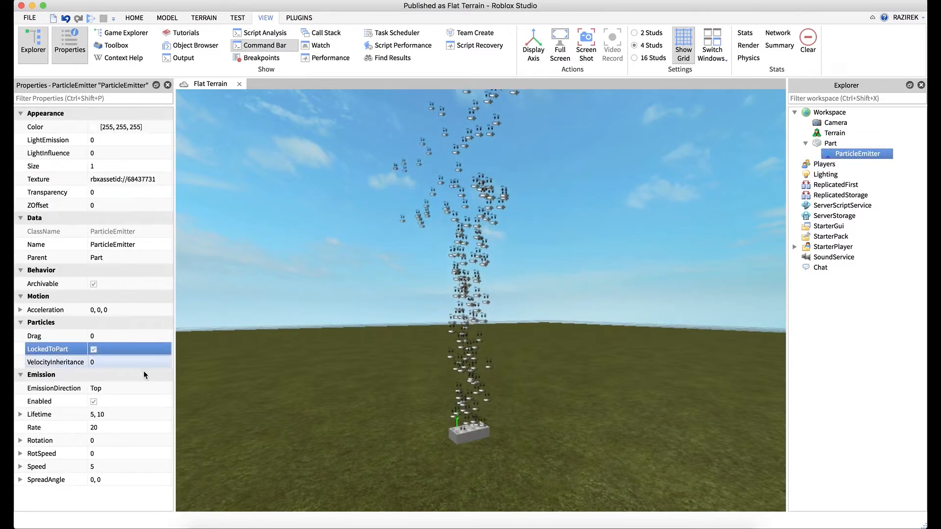
Step: Move the part along the Z axis to position 0, 2.5, -2, and turn off LockedToPart on the ParticleEmitter
{"action": "left_click", "coordinate": [830, 143]}
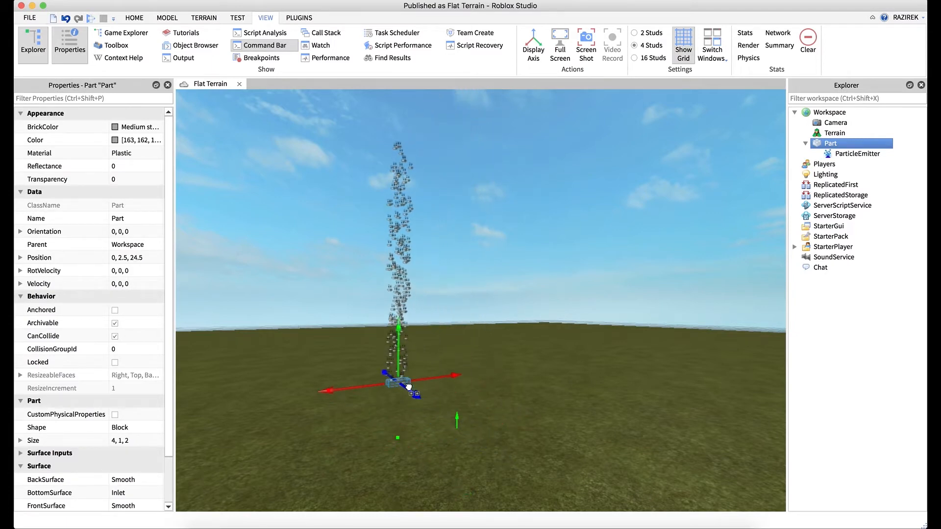
{"action": "left_click_drag", "start_coordinate": [524, 453], "coordinate": [499, 429]}
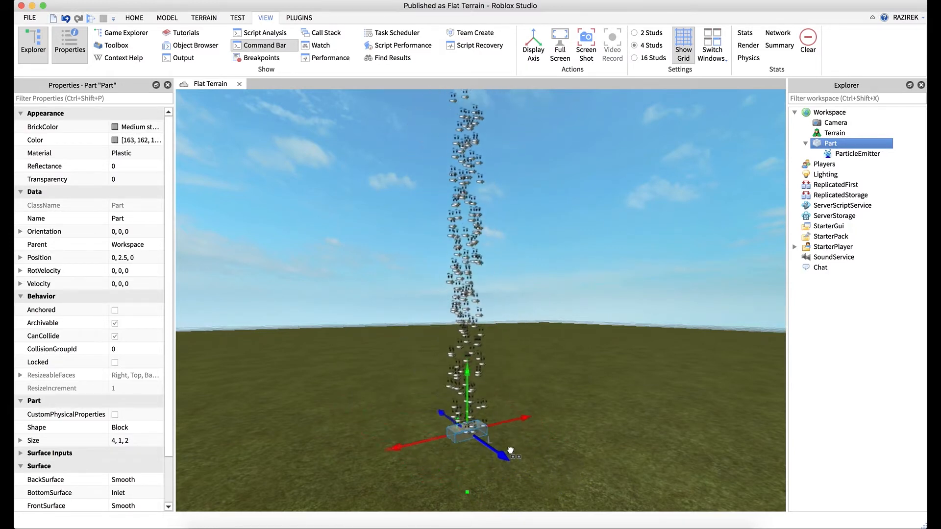
{"action": "left_click_drag", "start_coordinate": [505, 448], "coordinate": [503, 448]}
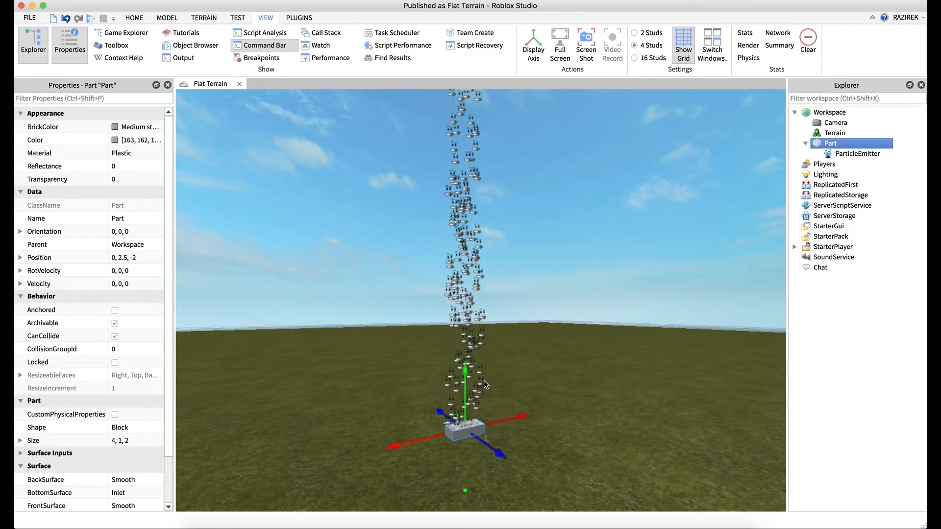
{"action": "left_click", "coordinate": [843, 154]}
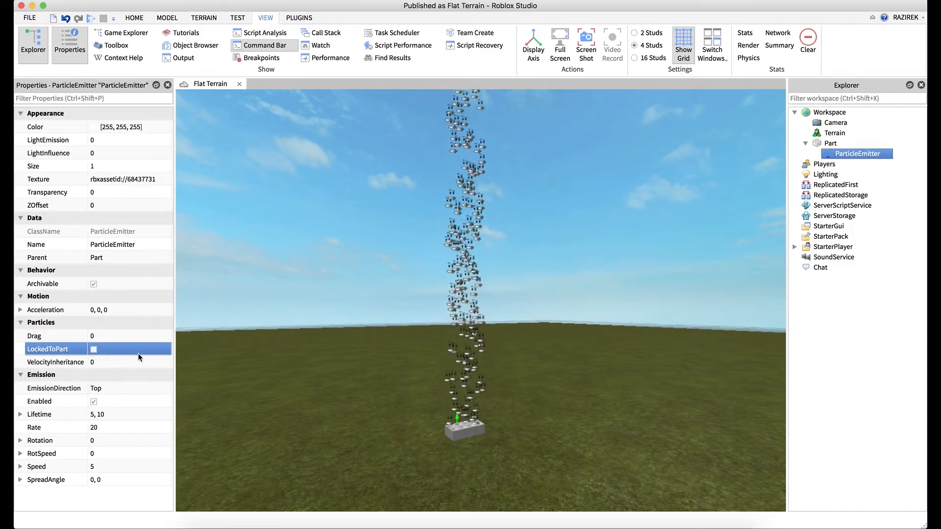
Step: Expand the ParticleEmitter's Acceleration property into its X, Y and Z components
{"action": "right_click_drag", "start_coordinate": [322, 320], "coordinate": [322, 320]}
{"action": "key", "text": "w"}
{"action": "left_click", "coordinate": [20, 310]}
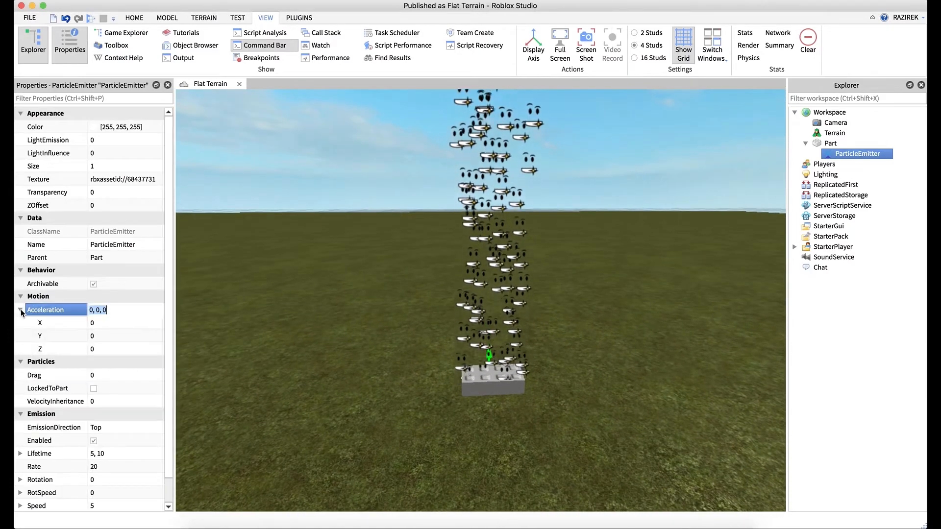
{"action": "left_click", "coordinate": [665, 314]}
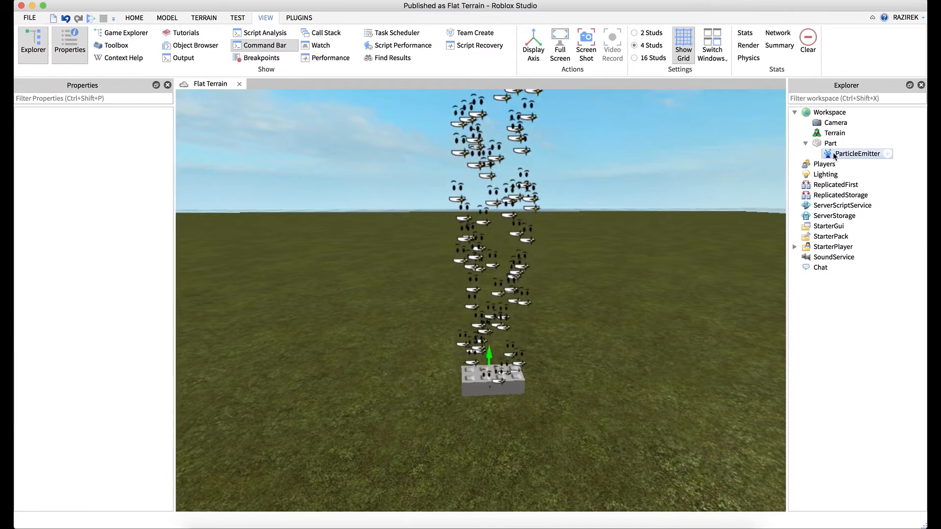
{"action": "left_click", "coordinate": [834, 145]}
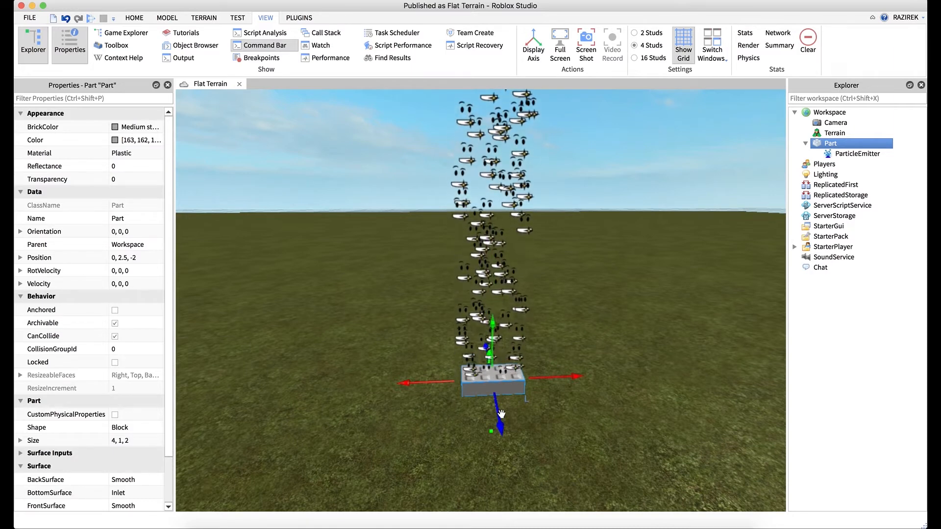
{"action": "left_click", "coordinate": [857, 154]}
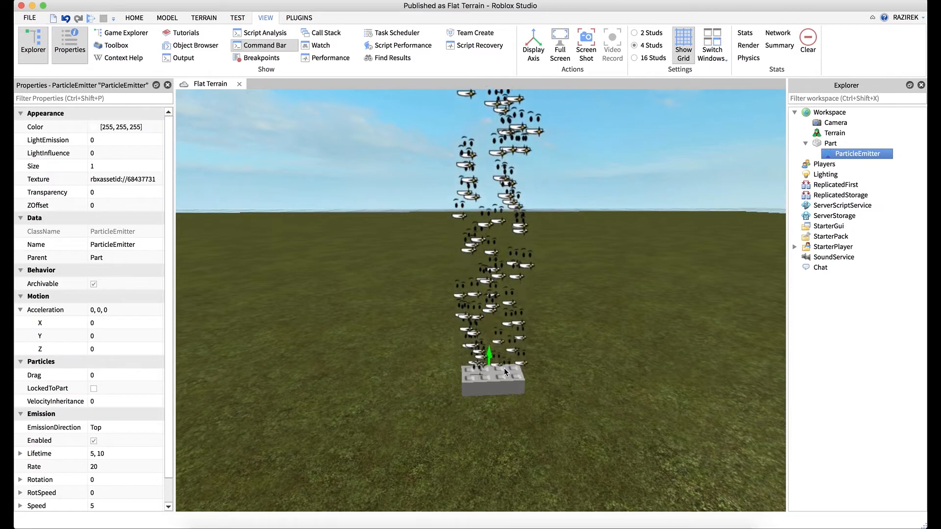
Step: Set the ParticleEmitter's Acceleration X to 5 and inspect the particle stream from the side
{"action": "left_click", "coordinate": [120, 327]}
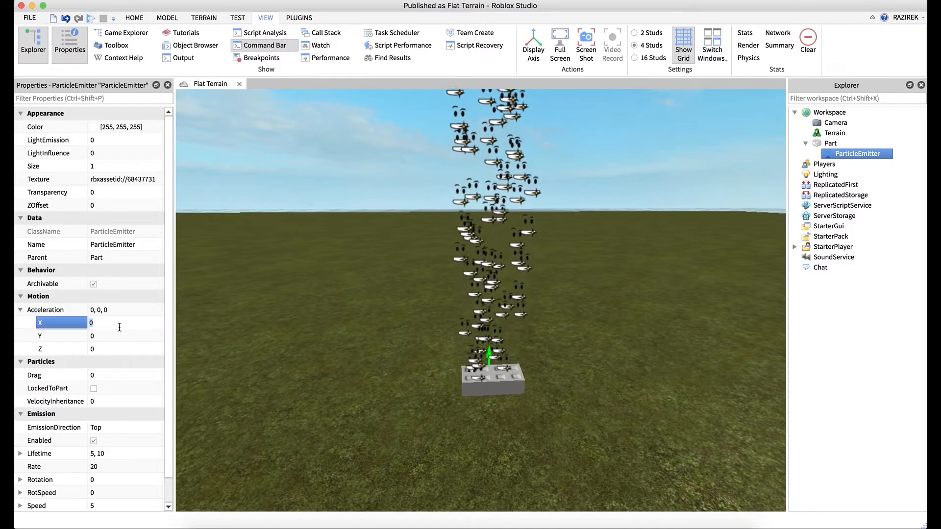
{"action": "type", "text": "5"}
{"action": "key", "text": "Return"}
{"action": "right_click_drag", "start_coordinate": [560, 371], "coordinate": [560, 371]}
{"action": "key", "text": "d"}
{"action": "right_click_drag", "start_coordinate": [466, 334], "coordinate": [466, 331]}
Step: Set the ParticleEmitter's Acceleration Z to 5 as well and inspect the particle path
{"action": "left_click", "coordinate": [119, 349]}
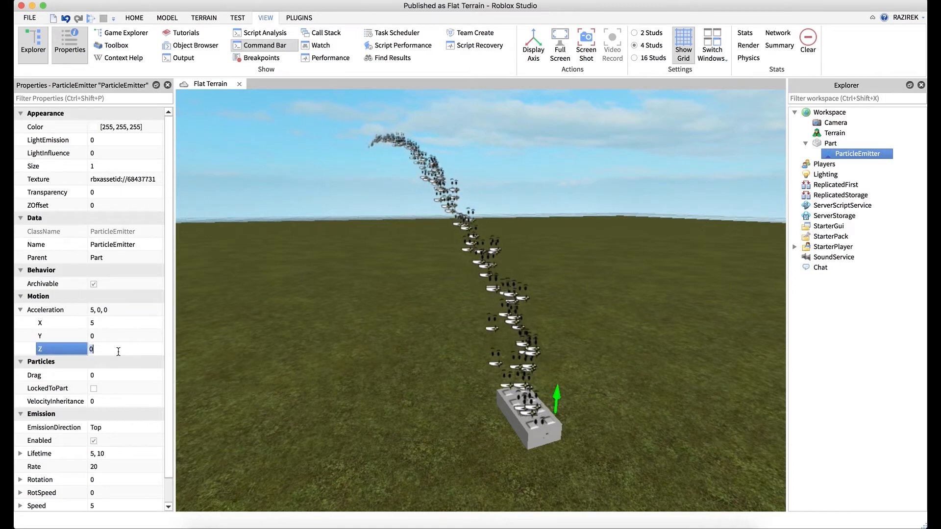
{"action": "type", "text": "5"}
{"action": "key", "text": "Return"}
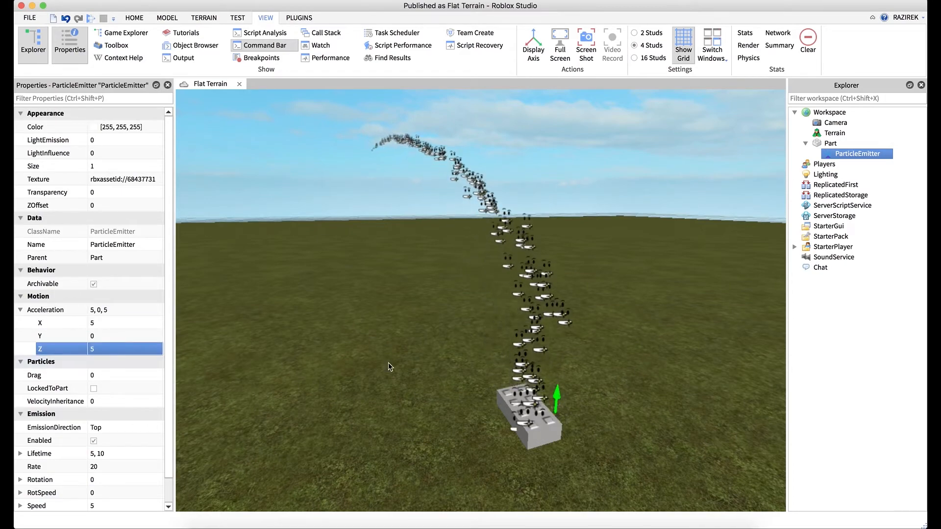
{"action": "right_click_drag", "start_coordinate": [388, 363], "coordinate": [388, 365]}
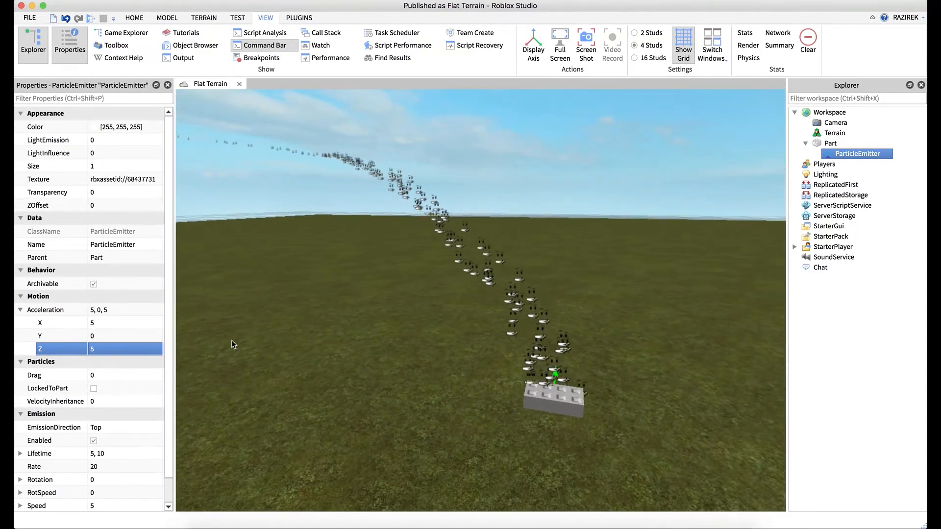
Step: Reset the ParticleEmitter's Acceleration X and Z components to 0
{"action": "left_click", "coordinate": [143, 325]}
{"action": "type", "text": "0"}
{"action": "key", "text": "Return"}
{"action": "left_click", "coordinate": [131, 348]}
{"action": "type", "text": "0"}
{"action": "key", "text": "Return"}
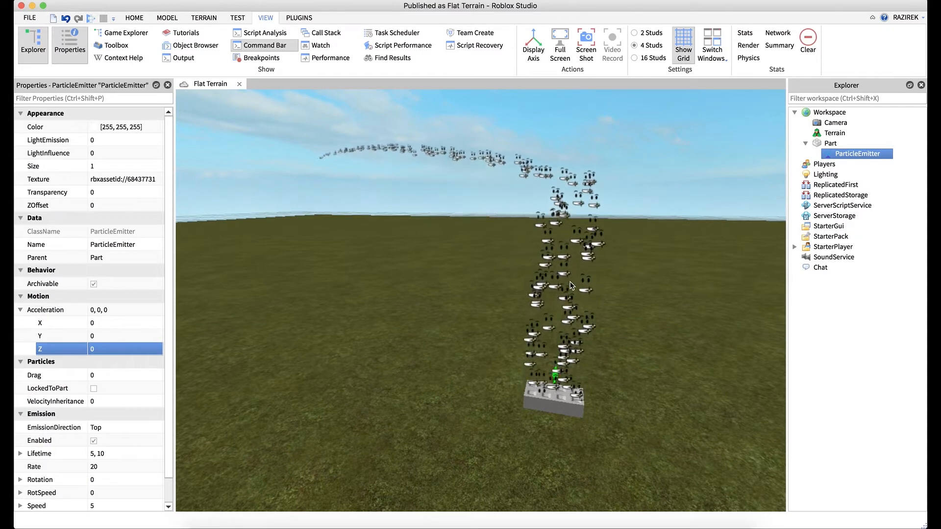
Step: Set the ParticleEmitter's Acceleration Y to 30 and inspect the particles above the part
{"action": "left_click", "coordinate": [128, 336]}
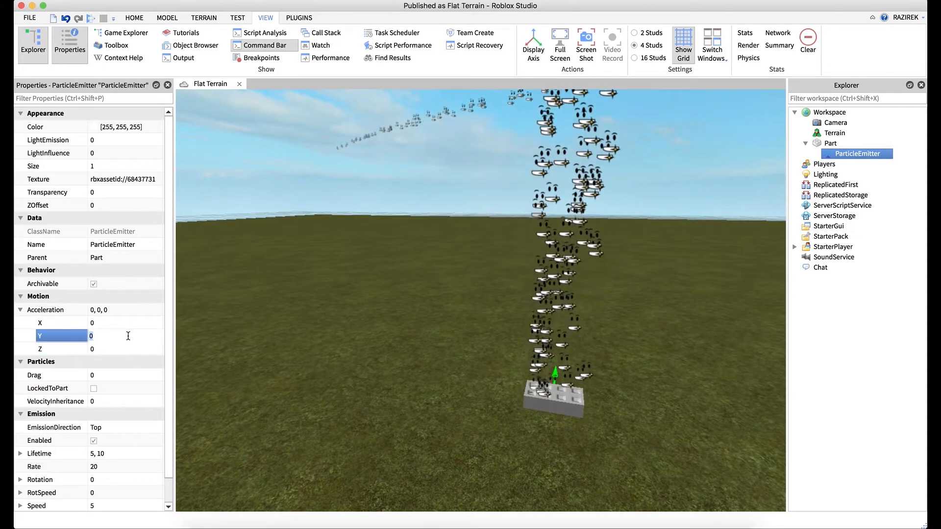
{"action": "type", "text": "30"}
{"action": "key", "text": "Return"}
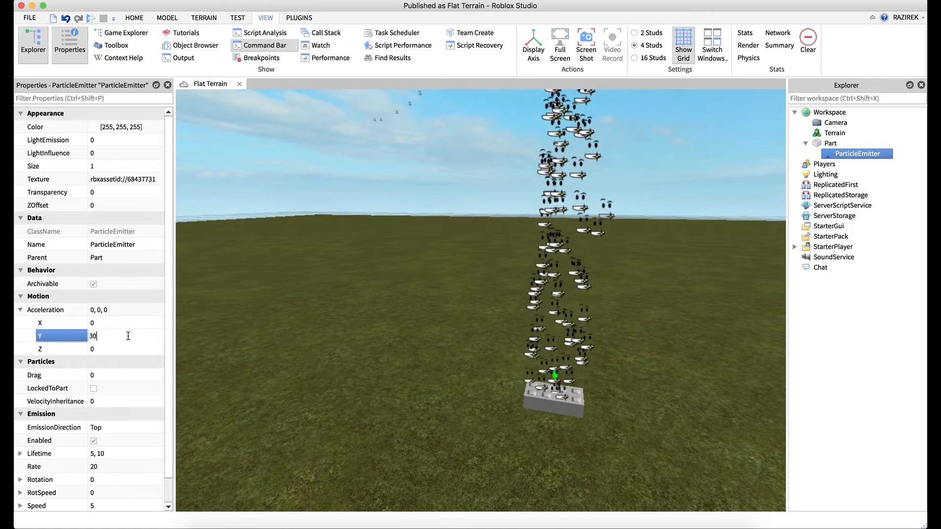
{"action": "right_click_drag", "start_coordinate": [431, 344], "coordinate": [432, 346]}
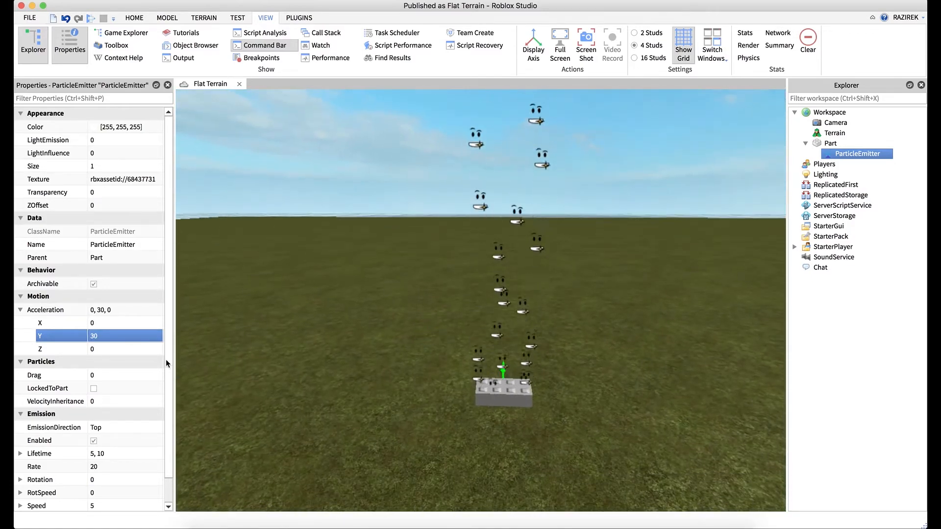
Step: Raise the part along the Y axis to position 0, 16.5, -2
{"action": "left_click", "coordinate": [504, 370]}
{"action": "left_click", "coordinate": [834, 133]}
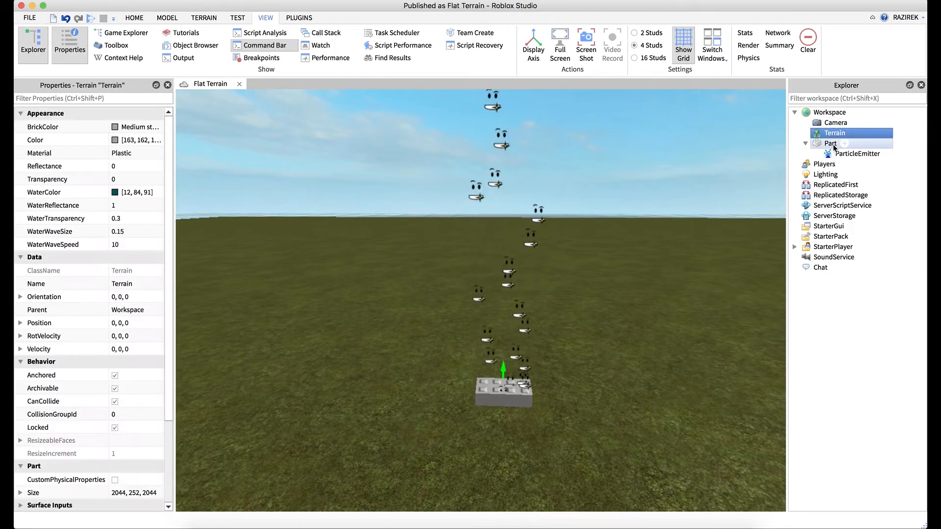
{"action": "left_click", "coordinate": [833, 144]}
{"action": "left_click_drag", "start_coordinate": [505, 345], "coordinate": [505, 142]}
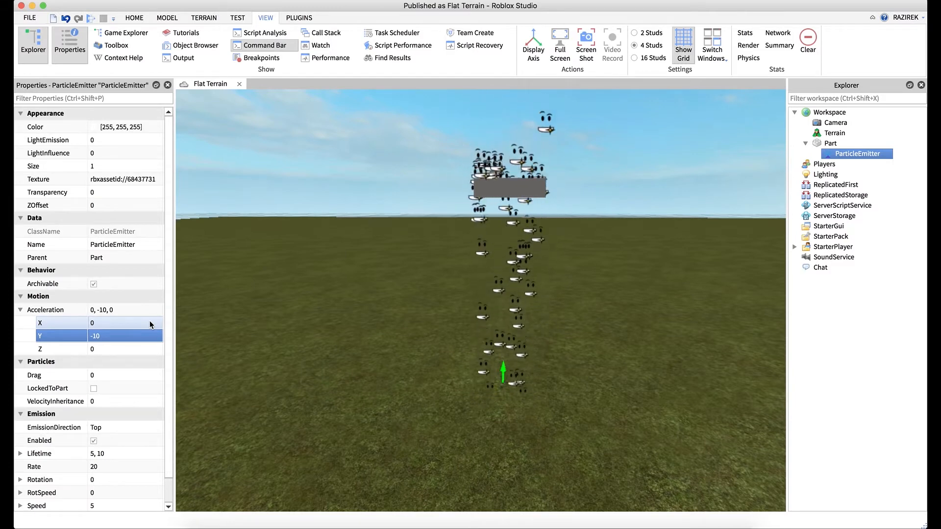
Step: Reset the ParticleEmitter's Acceleration Y to 0
{"action": "left_click", "coordinate": [101, 337]}
{"action": "type", "text": "0"}
{"action": "key", "text": "Return"}
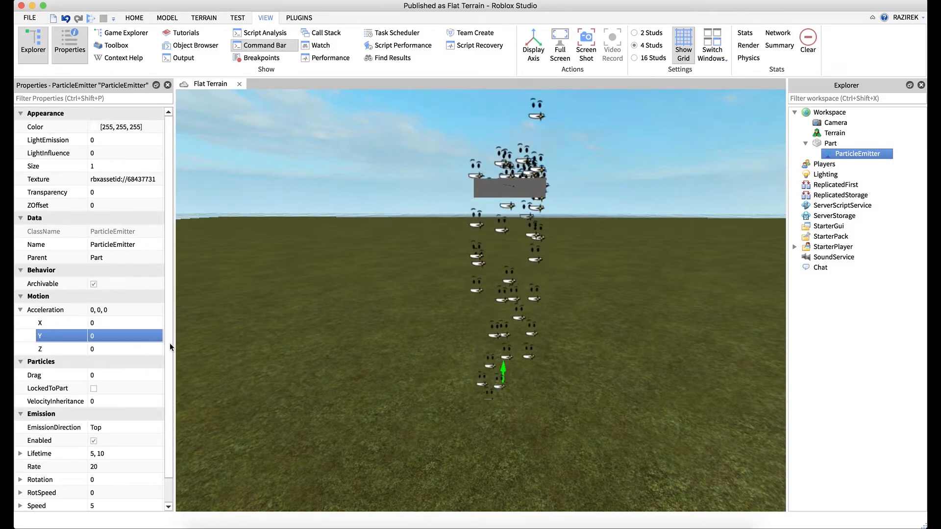
Step: Lower the part along the Y axis to position 0, 2.5, -2, and reselect the ParticleEmitter
{"action": "left_click", "coordinate": [830, 145]}
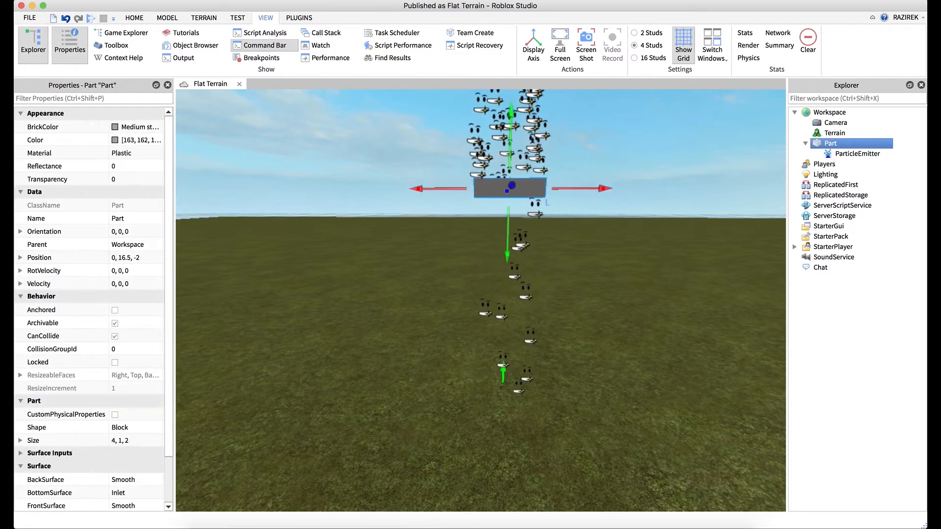
{"action": "left_click_drag", "start_coordinate": [515, 158], "coordinate": [510, 329]}
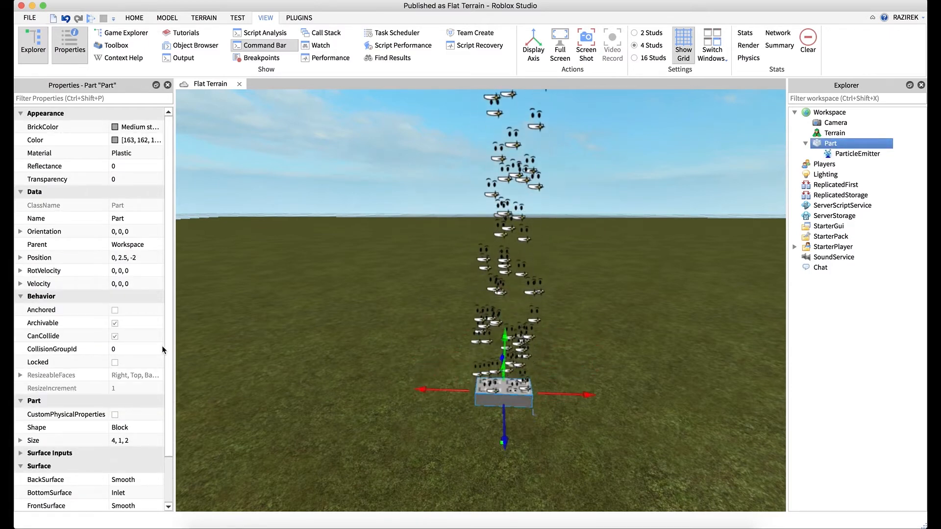
{"action": "left_click", "coordinate": [857, 154]}
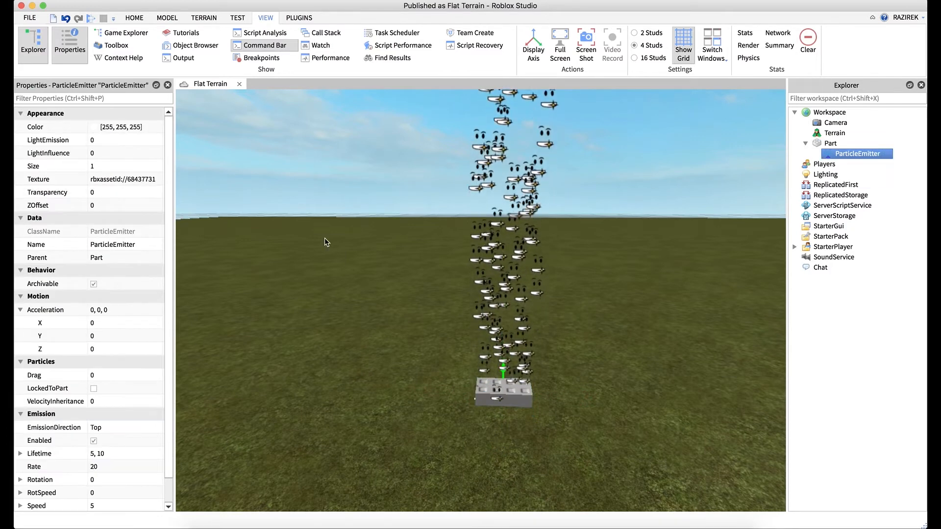
Step: Set the ParticleEmitter's EmissionDirection to Front and inspect the particles from the side of the part
{"action": "scroll", "coordinate": [167, 416], "scroll_direction": "down", "scroll_amount": 2}
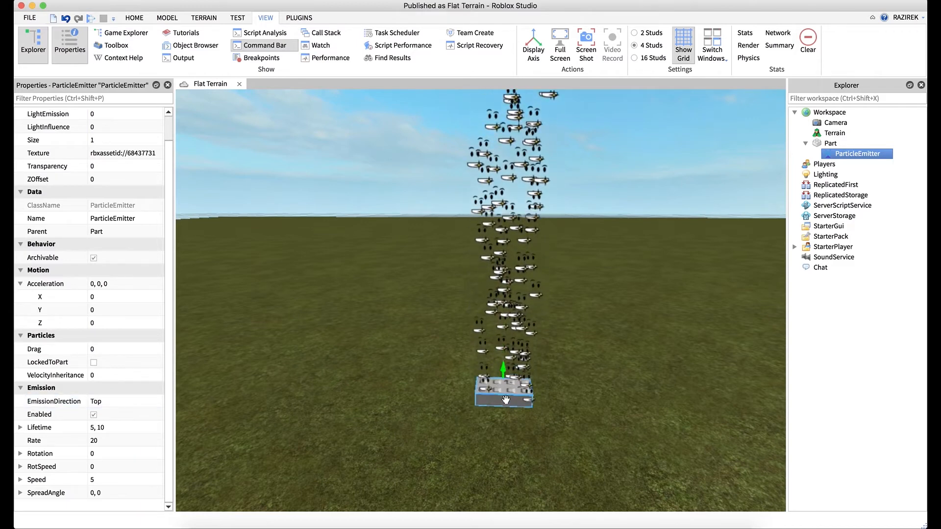
{"action": "left_click", "coordinate": [121, 401]}
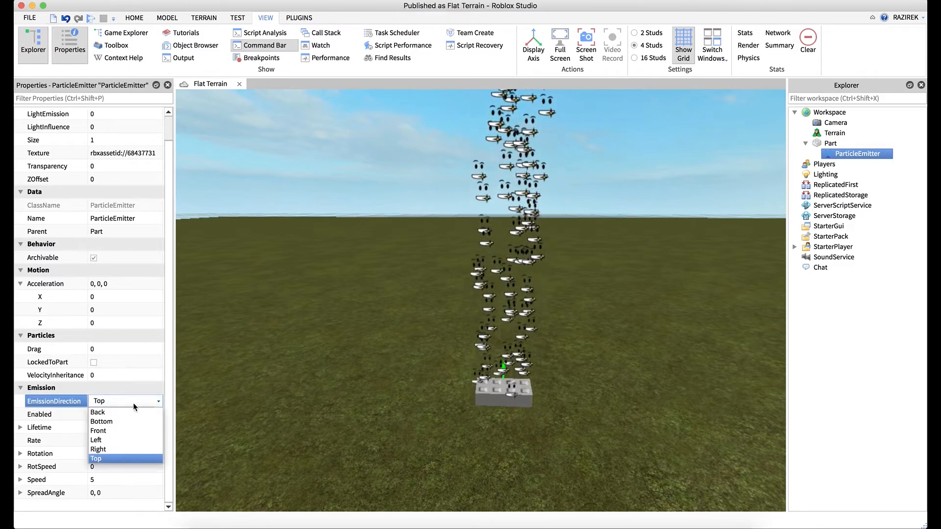
{"action": "left_click", "coordinate": [120, 431]}
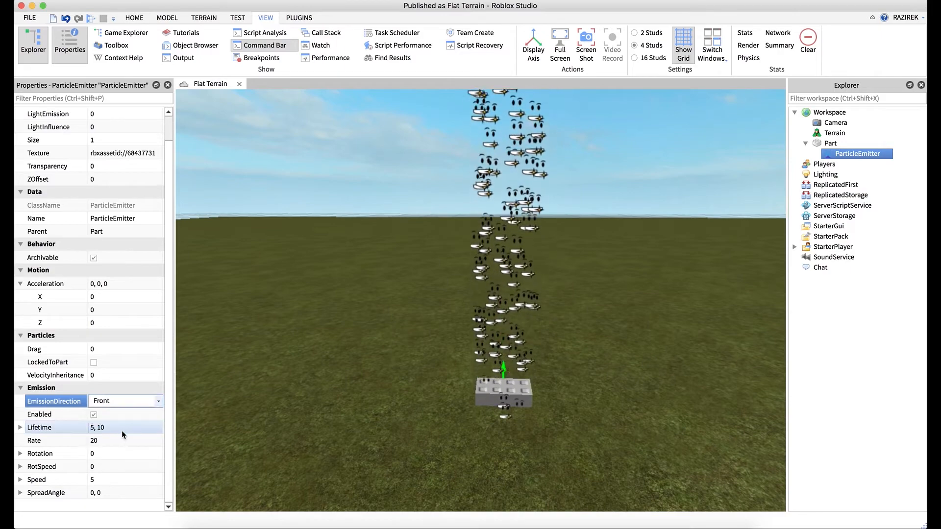
{"action": "key", "text": "a"}
{"action": "right_click_drag", "start_coordinate": [398, 470], "coordinate": [398, 469]}
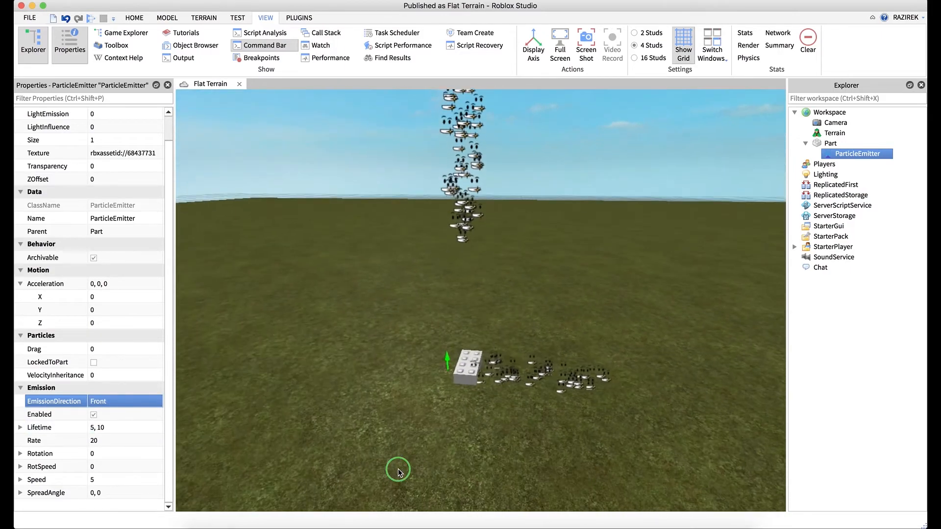
Step: Try EmissionDirection Back on the ParticleEmitter, and set the direction back to Top
{"action": "left_click", "coordinate": [116, 401]}
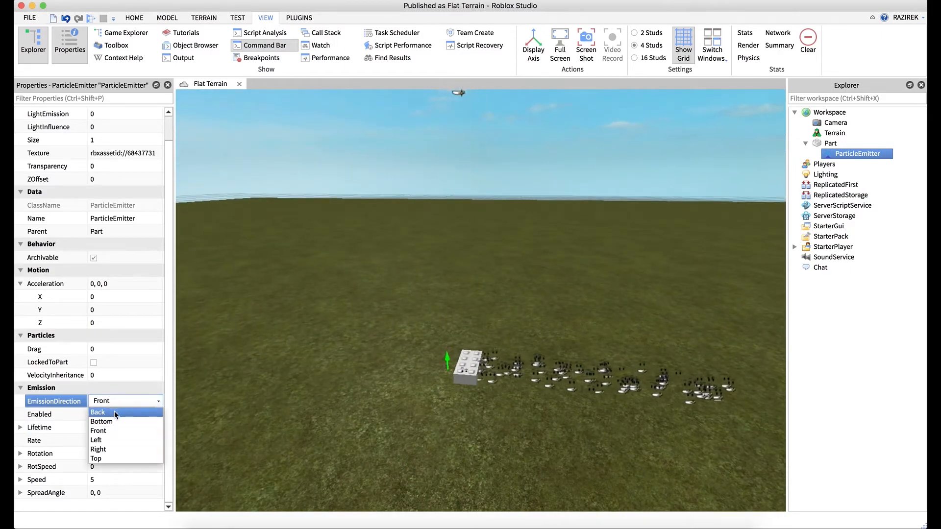
{"action": "left_click", "coordinate": [115, 414]}
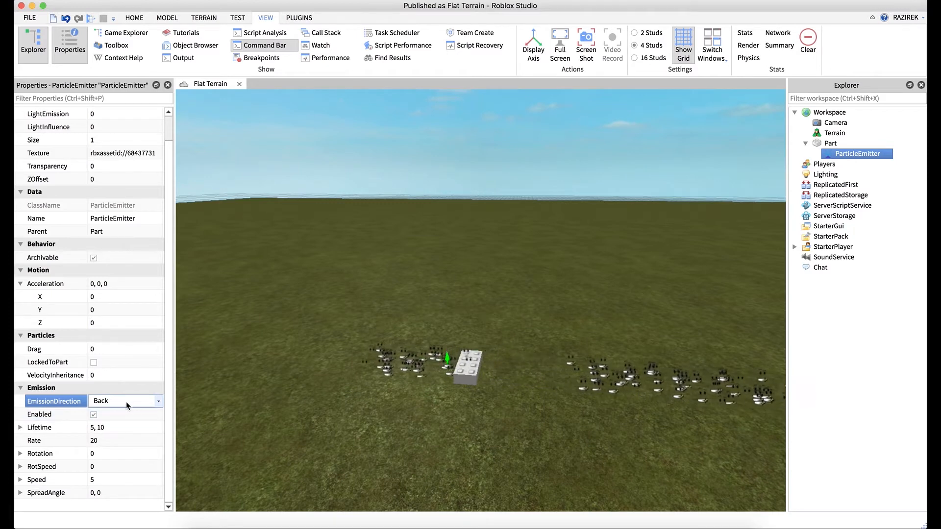
{"action": "left_click", "coordinate": [124, 406]}
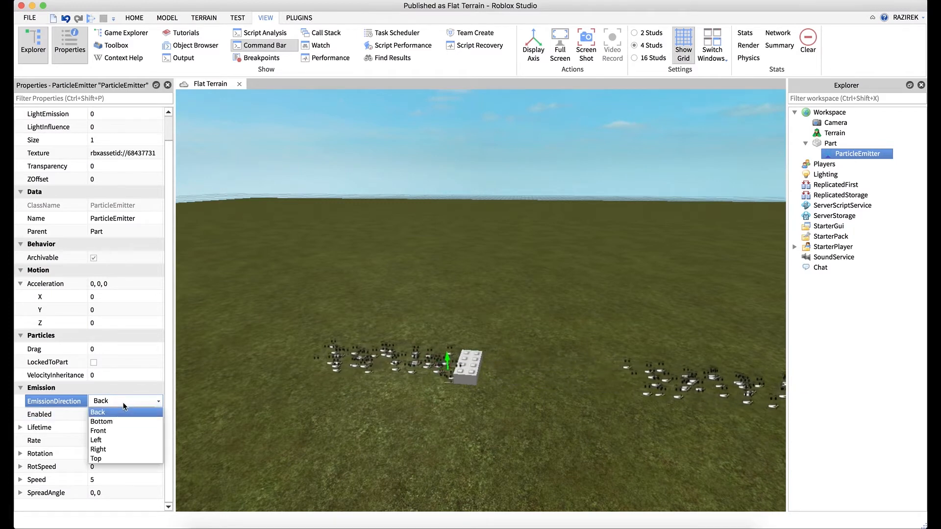
{"action": "left_click", "coordinate": [111, 459]}
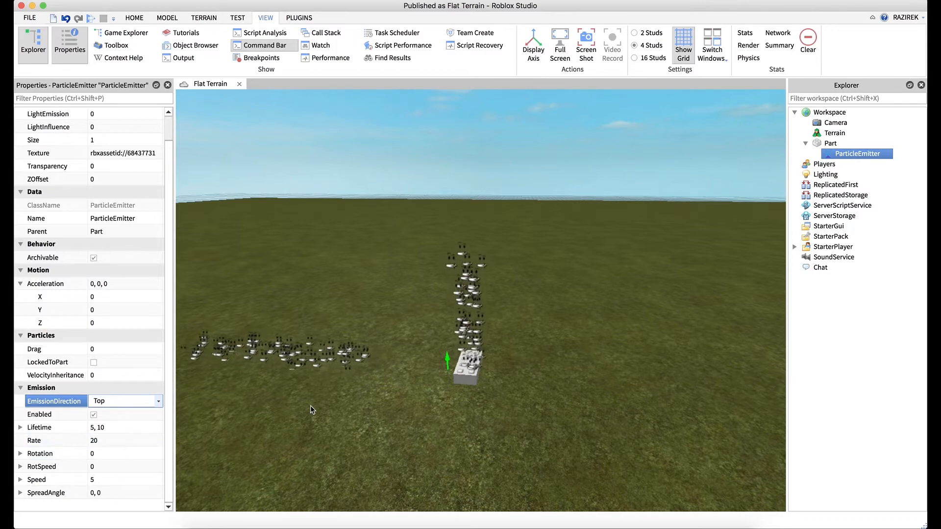
Step: Expand the ParticleEmitter's Lifetime range and set its minimum to 0.5
{"action": "right_click_drag", "start_coordinate": [492, 406], "coordinate": [504, 382]}
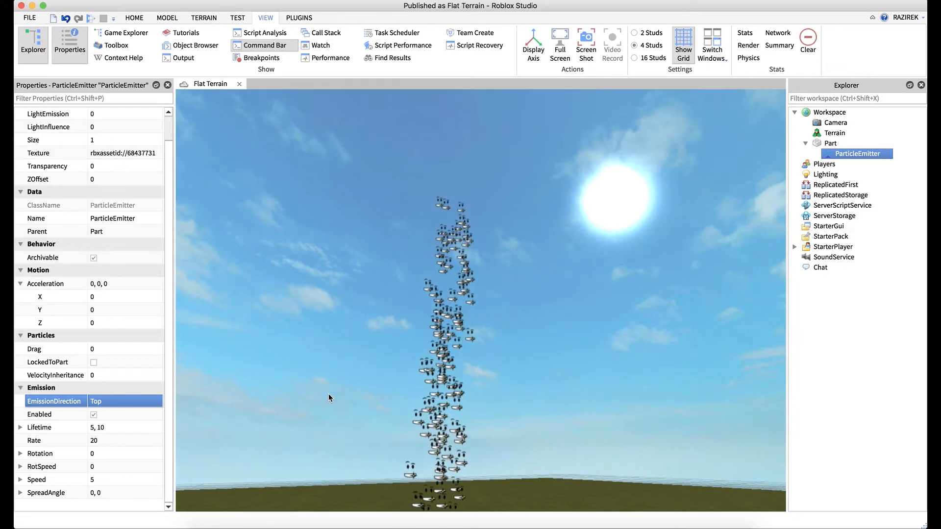
{"action": "left_click", "coordinate": [21, 428]}
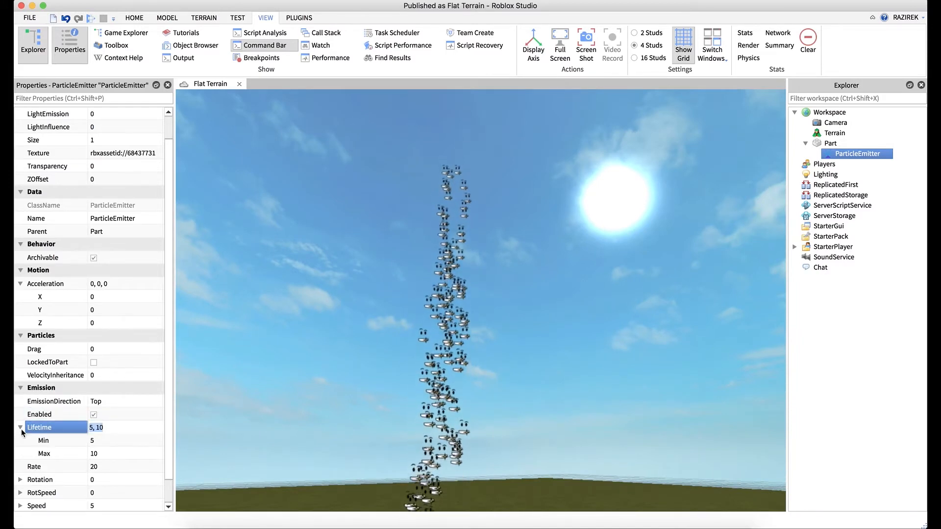
{"action": "left_click", "coordinate": [294, 422]}
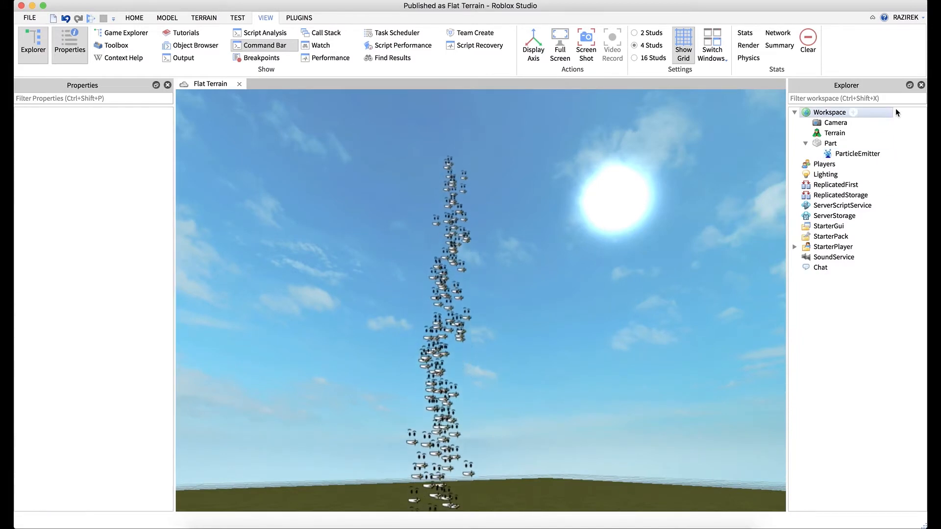
{"action": "left_click", "coordinate": [855, 154]}
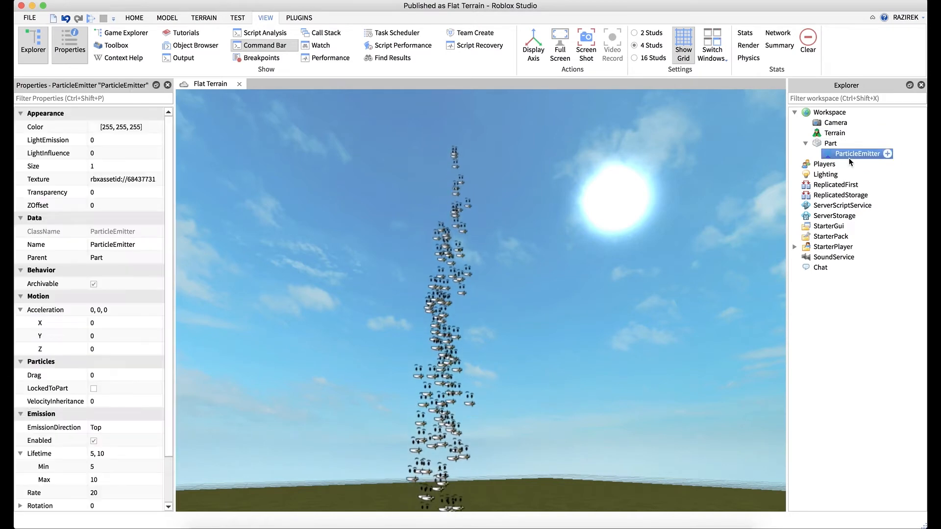
{"action": "left_click", "coordinate": [169, 440]}
{"action": "left_click_drag", "start_coordinate": [169, 441], "coordinate": [166, 485]}
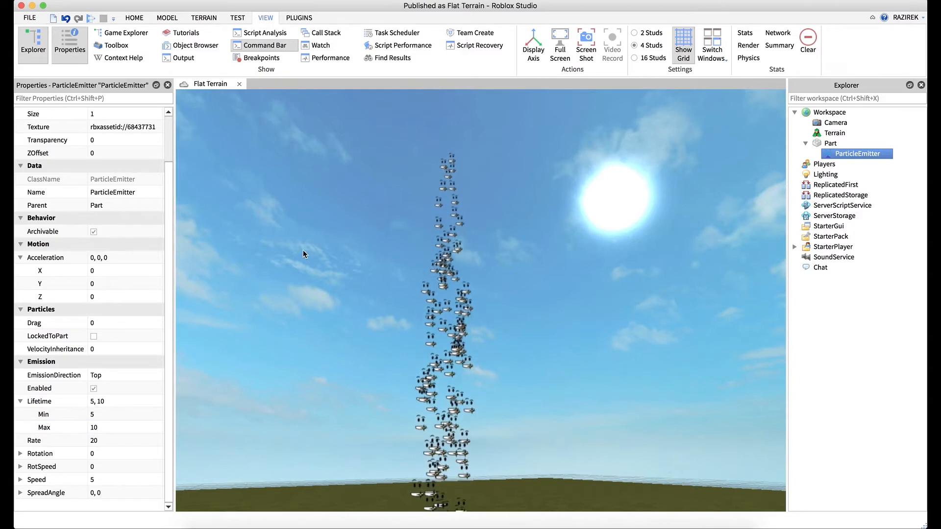
{"action": "right_click_drag", "start_coordinate": [434, 320], "coordinate": [435, 320]}
{"action": "left_click", "coordinate": [105, 415]}
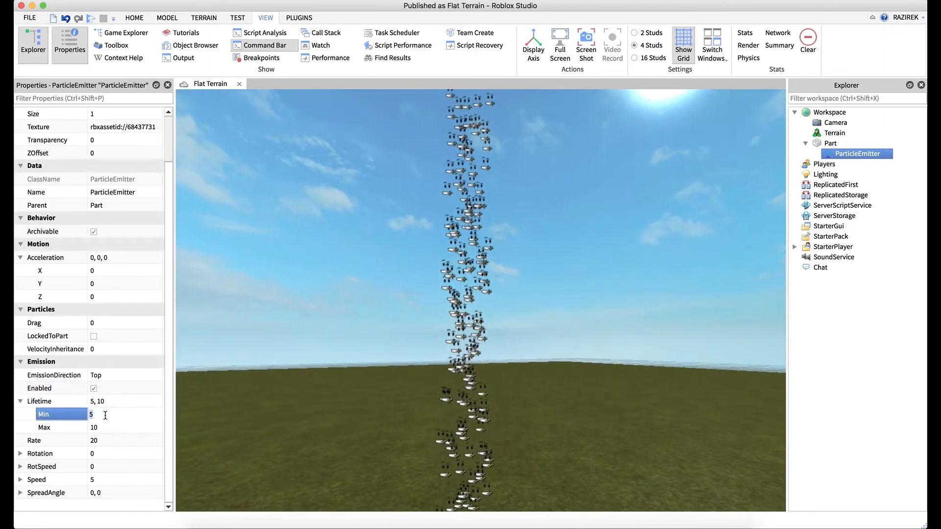
{"action": "key", "text": "BackSpace"}
{"action": "type", "text": "0.5"}
{"action": "key", "text": "Return"}
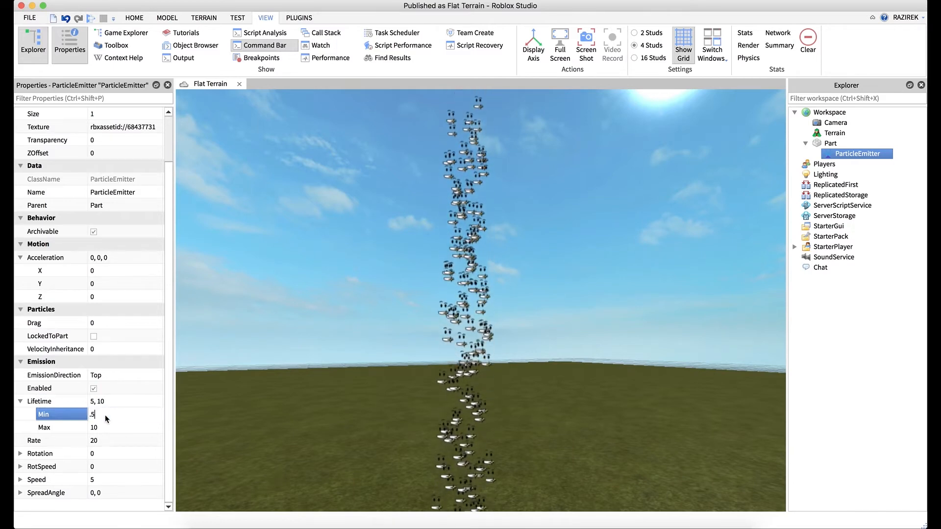
Step: Set the ParticleEmitter's maximum Lifetime to 2.5 and inspect the particle column above the part
{"action": "right_click_drag", "start_coordinate": [517, 362], "coordinate": [536, 351]}
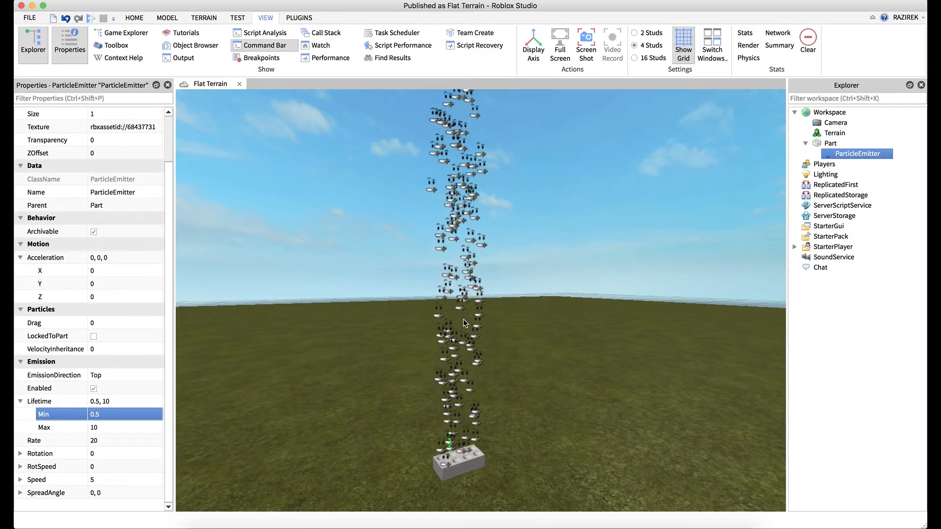
{"action": "scroll", "coordinate": [493, 335], "scroll_direction": "up", "scroll_amount": 5}
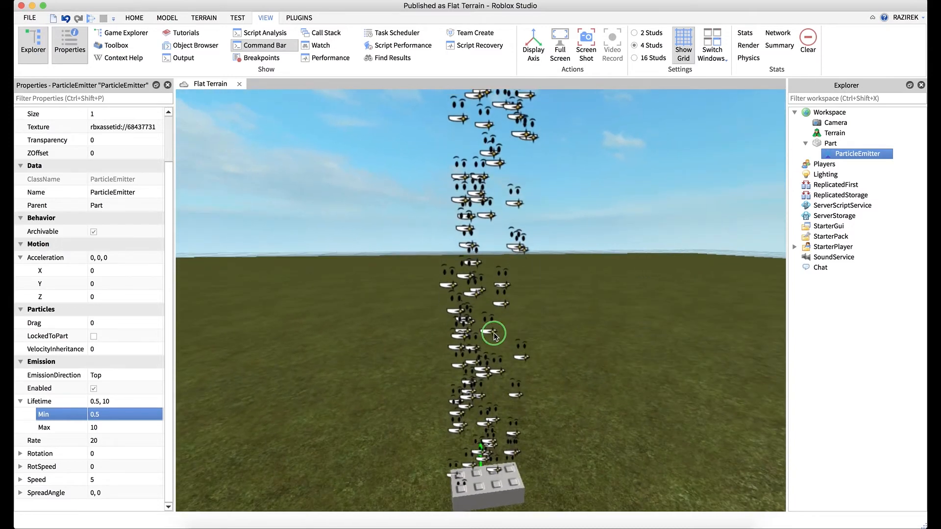
{"action": "scroll", "coordinate": [493, 331], "scroll_direction": "up", "scroll_amount": 2}
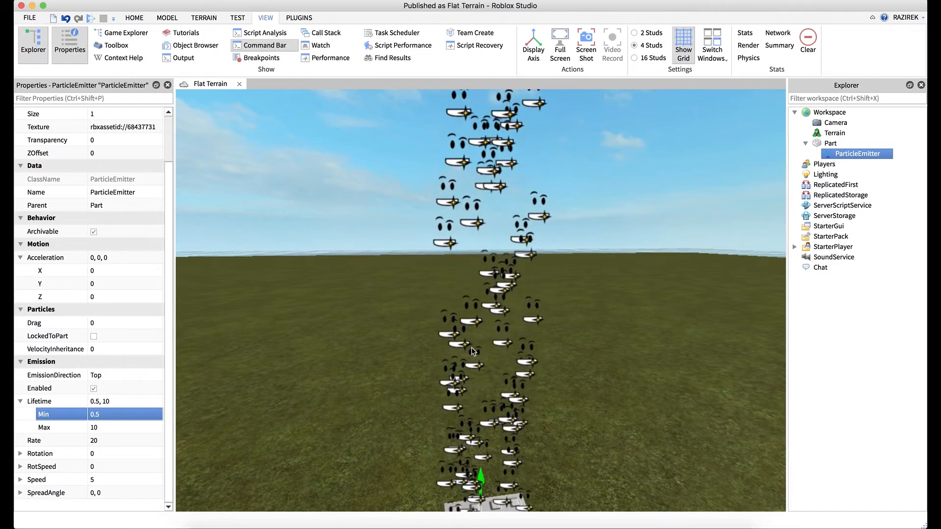
{"action": "scroll", "coordinate": [548, 308], "scroll_direction": "down", "scroll_amount": 8}
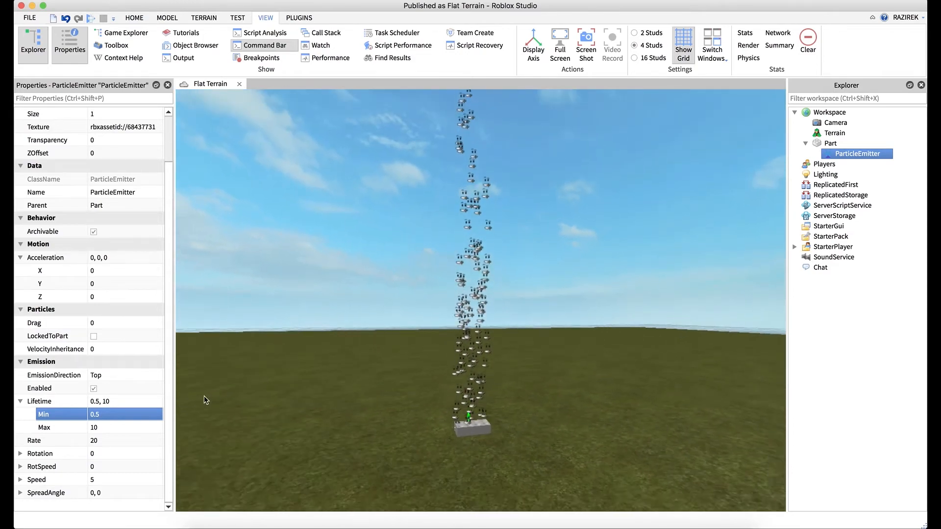
{"action": "left_click", "coordinate": [113, 428]}
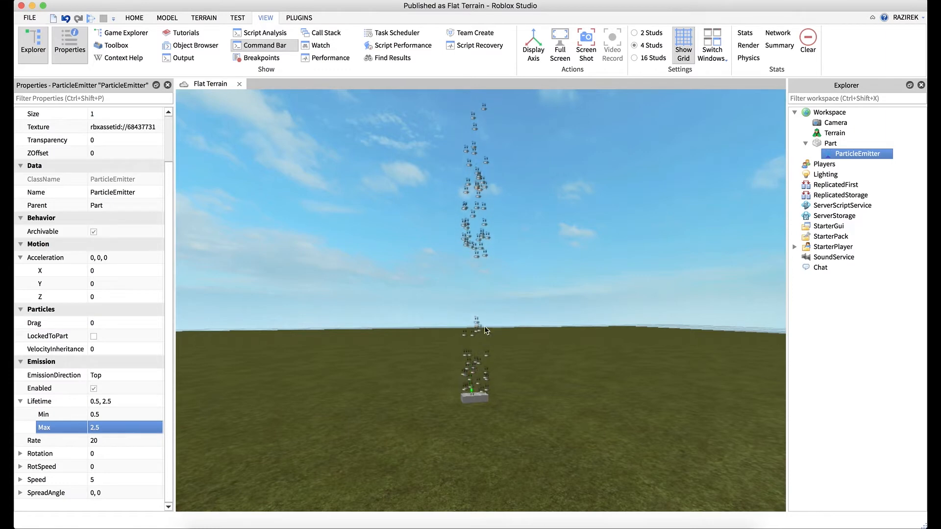
{"action": "right_click_drag", "start_coordinate": [506, 360], "coordinate": [505, 364]}
{"action": "key", "text": "w"}
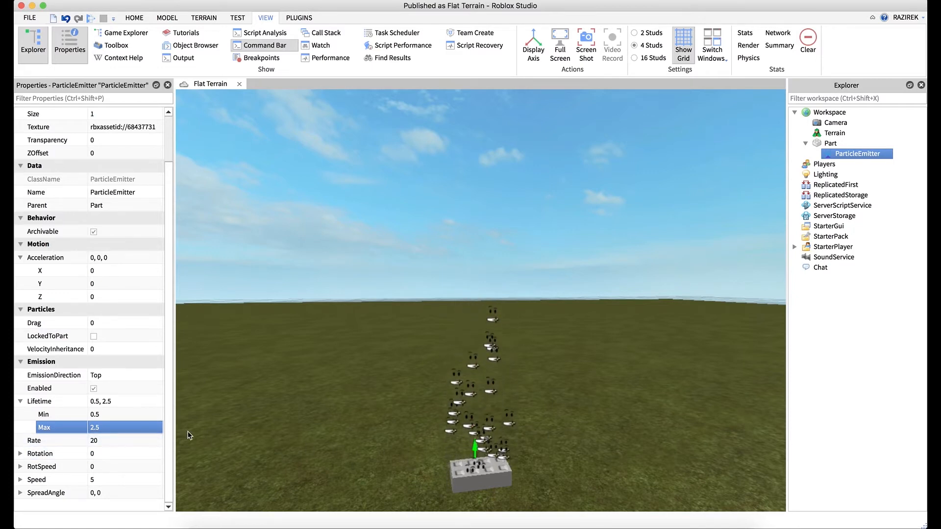
Step: Try emission Rates of 5 and 50 on the ParticleEmitter and compare the particle density
{"action": "left_click", "coordinate": [116, 444]}
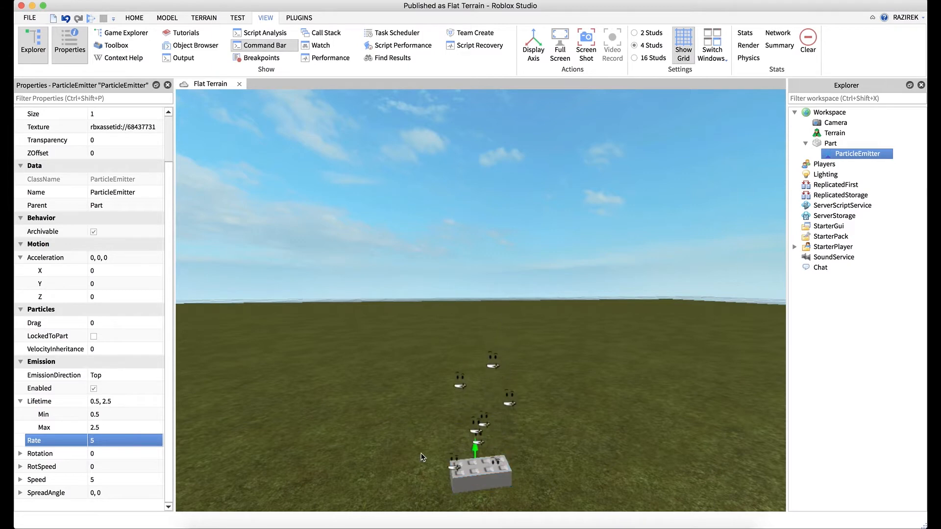
{"action": "left_click", "coordinate": [127, 442]}
{"action": "type", "text": "50"}
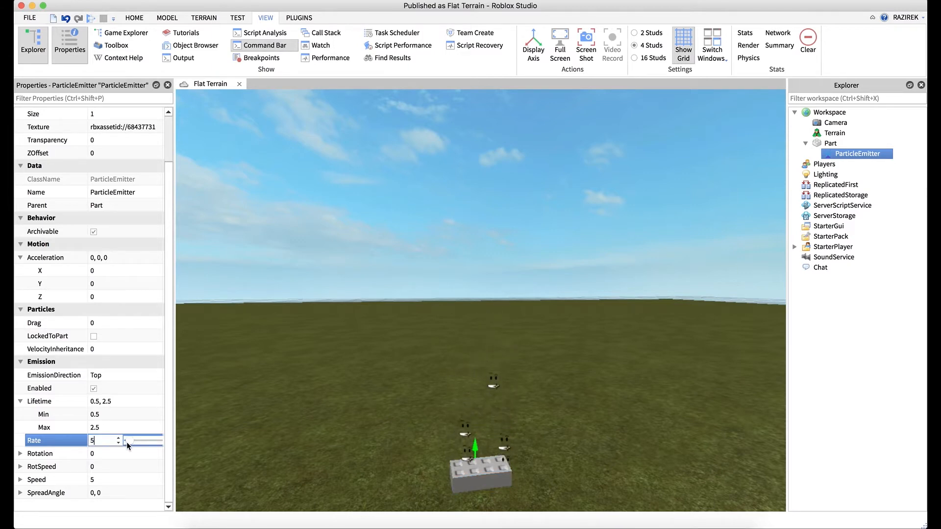
{"action": "key", "text": "Return"}
{"action": "right_click_drag", "start_coordinate": [420, 433], "coordinate": [420, 435]}
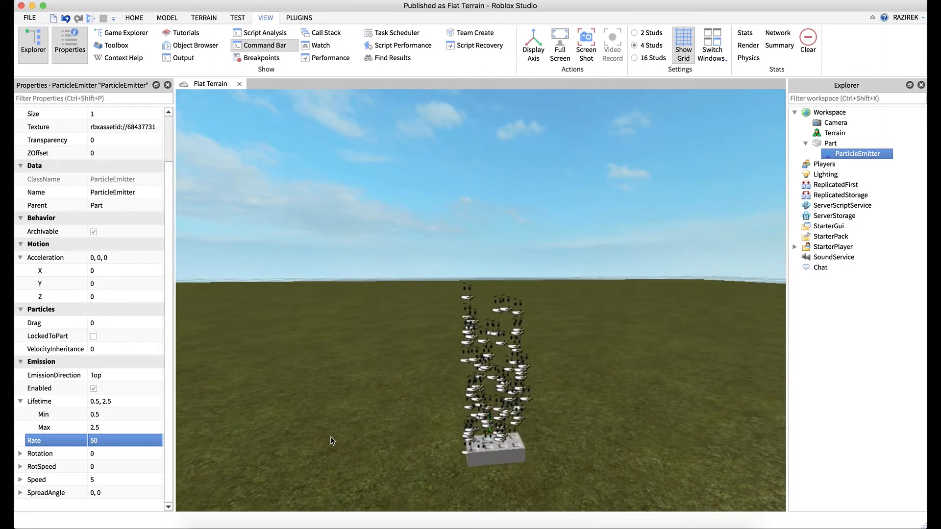
{"action": "key", "text": "w"}
{"action": "key", "text": "q"}
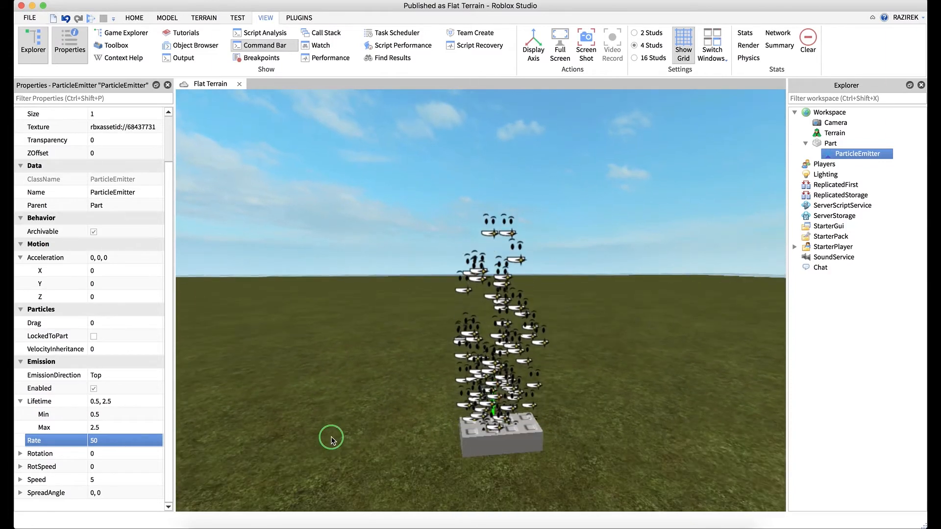
{"action": "right_click", "coordinate": [331, 441]}
Step: Set the ParticleEmitter's emission Rate back to 20
{"action": "left_click", "coordinate": [121, 441]}
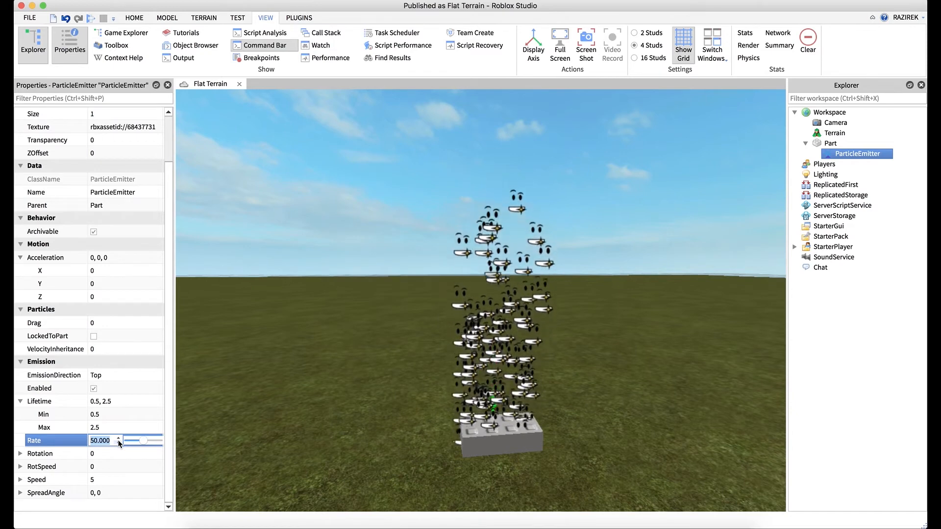
{"action": "type", "text": "20"}
{"action": "key", "text": "Return"}
Step: Restore the ParticleEmitter's Lifetime range to minimum 5 and maximum 10, and collapse its values
{"action": "left_click", "coordinate": [125, 415]}
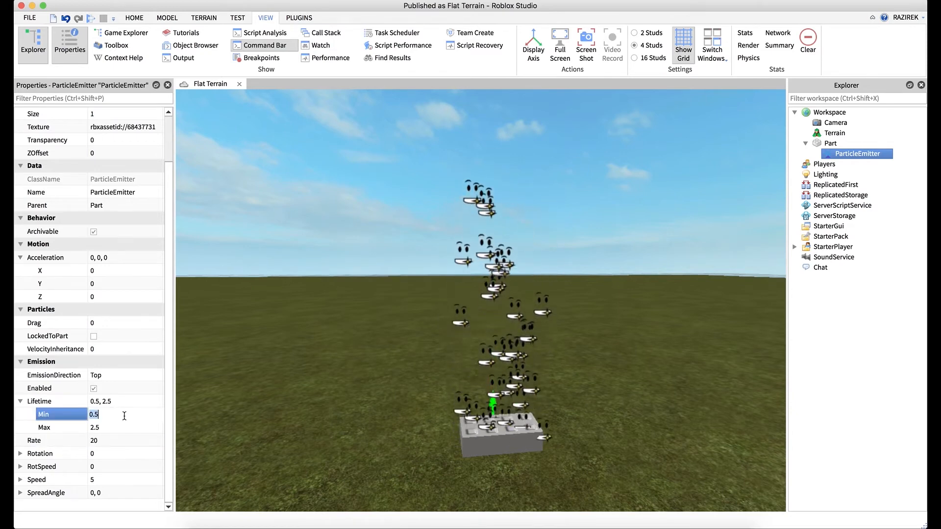
{"action": "type", "text": "1"}
{"action": "key", "text": "Tab"}
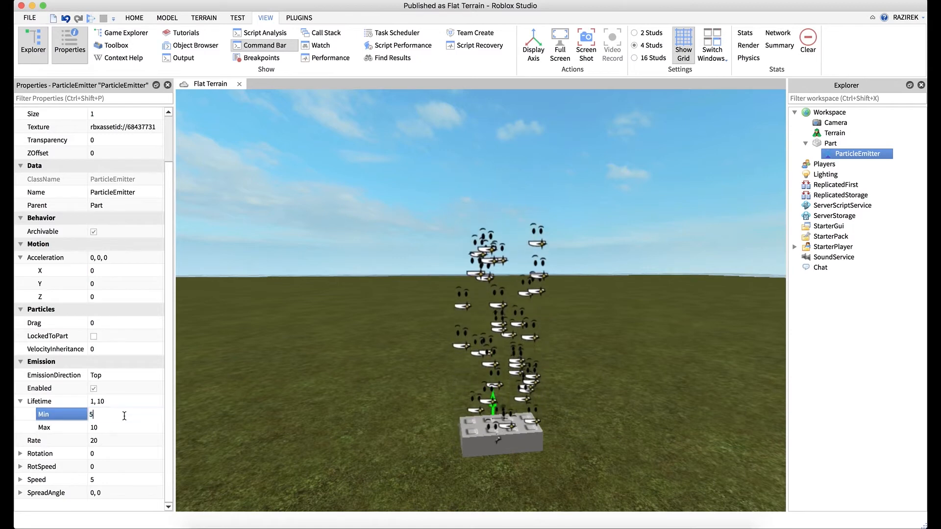
{"action": "type", "text": "5"}
{"action": "key", "text": "Return"}
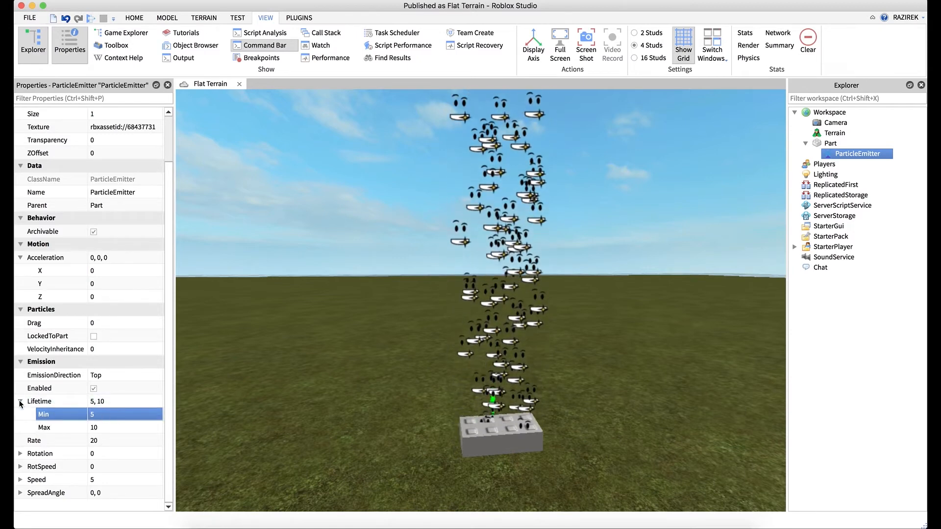
{"action": "left_click", "coordinate": [19, 401]}
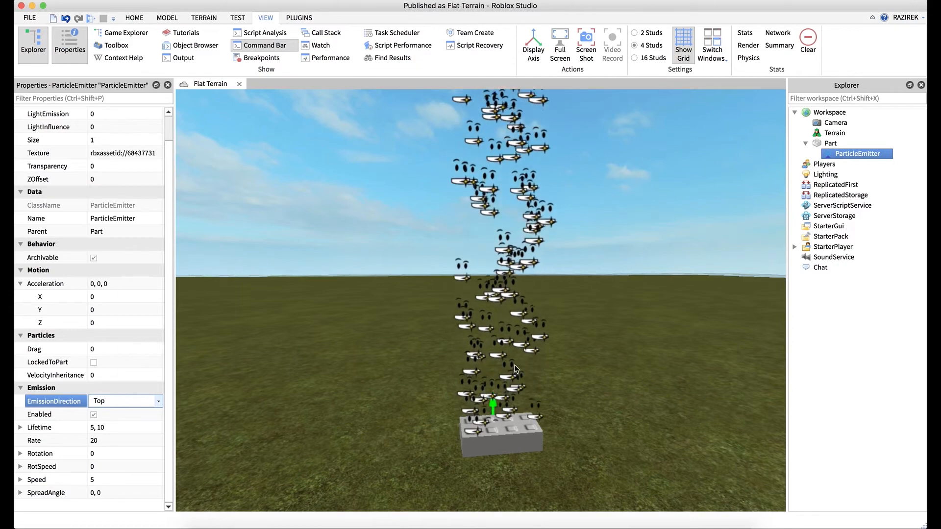
Step: Expand the ParticleEmitter's Rotation range and set its maximum to 180
{"action": "right_click_drag", "start_coordinate": [515, 371], "coordinate": [516, 372]}
{"action": "key", "text": "w"}
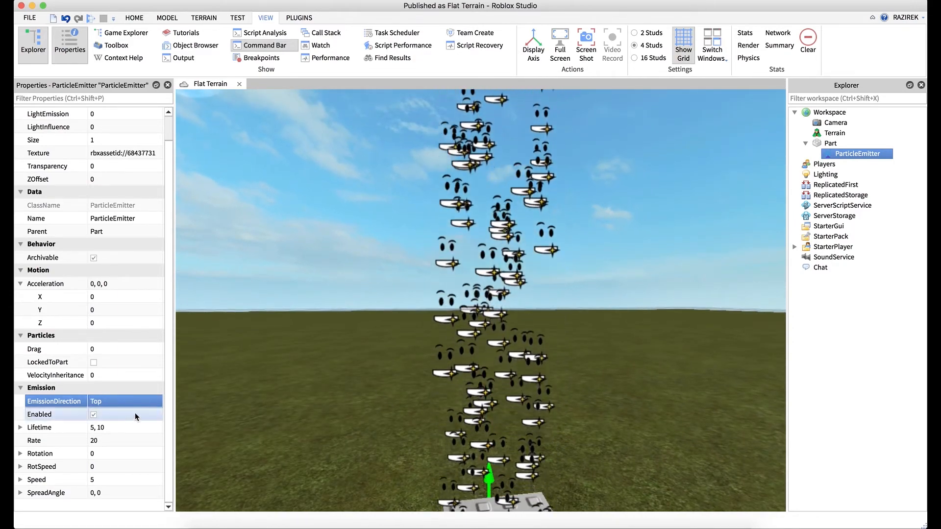
{"action": "left_click", "coordinate": [20, 454]}
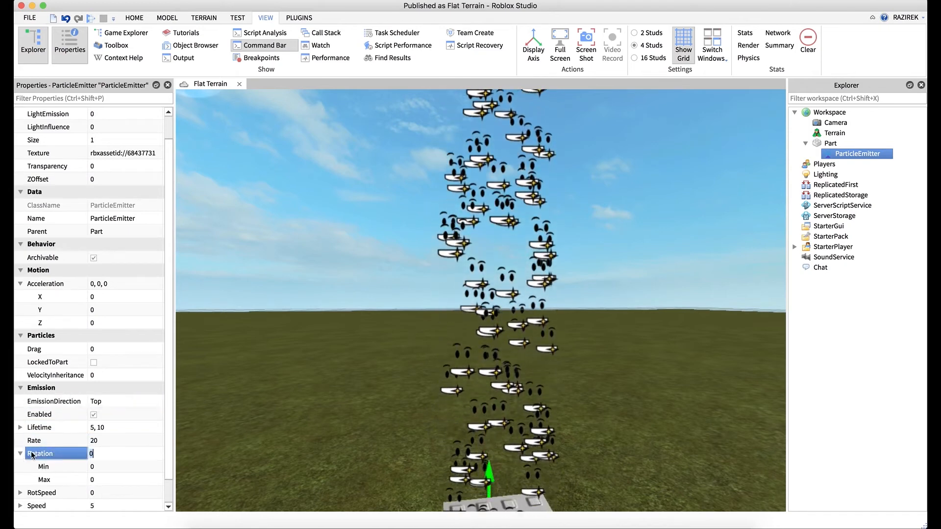
{"action": "left_click", "coordinate": [171, 458]}
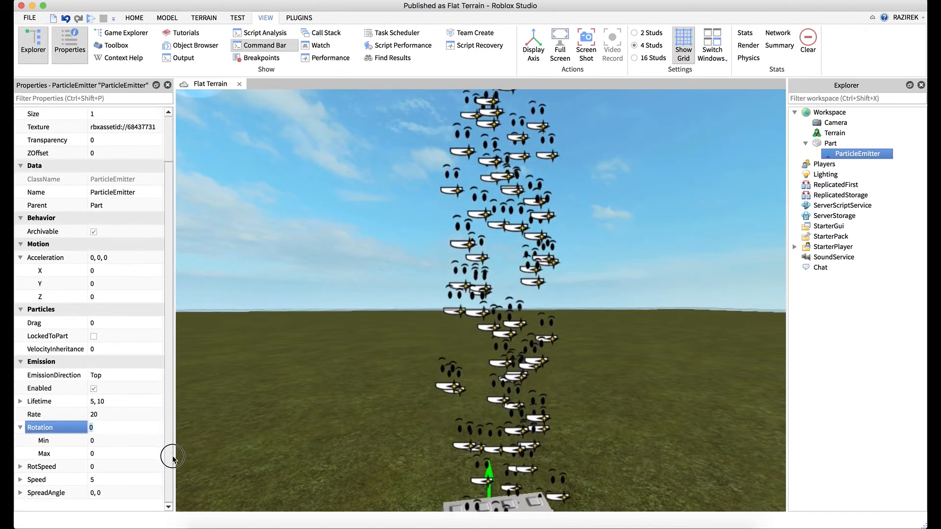
{"action": "left_click", "coordinate": [101, 452]}
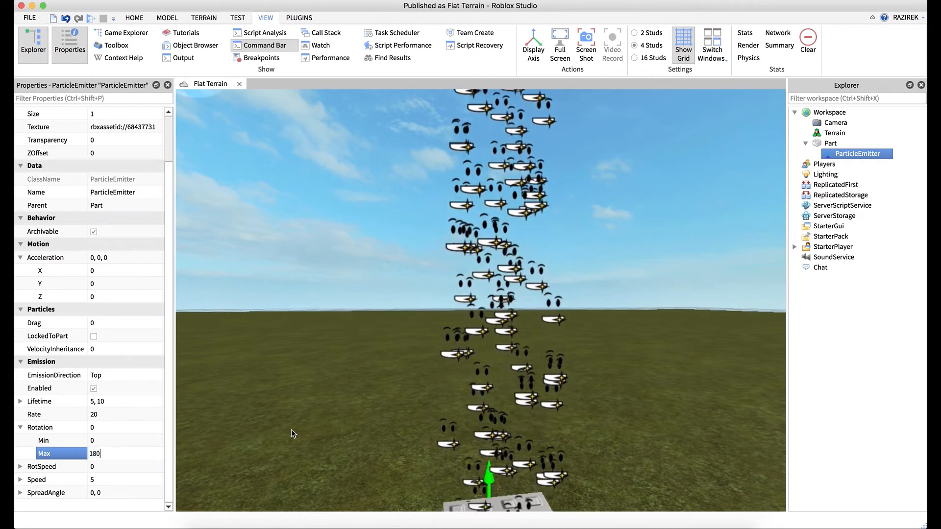
{"action": "type", "text": "180"}
{"action": "key", "text": "Return"}
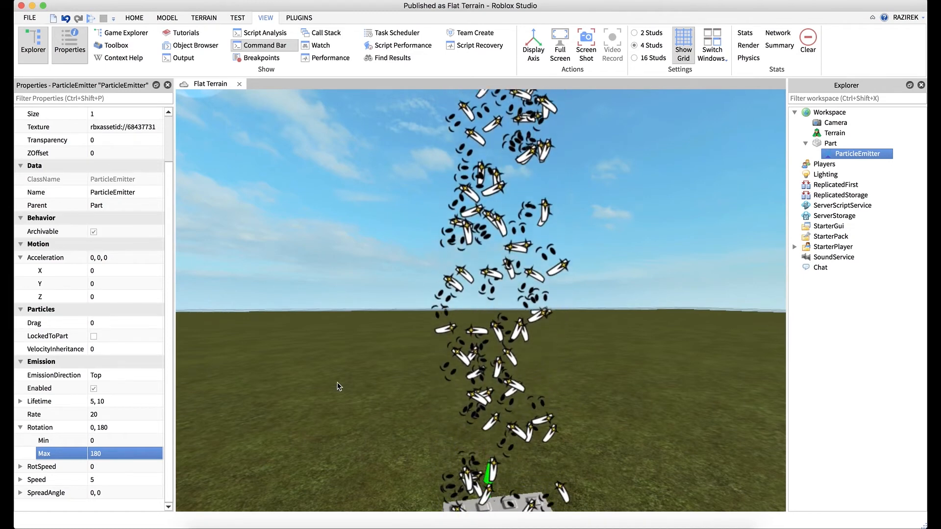
Step: Collapse the Rotation values, expand the ParticleEmitter's RotSpeed range and set its maximum to 30
{"action": "left_click", "coordinate": [20, 428]}
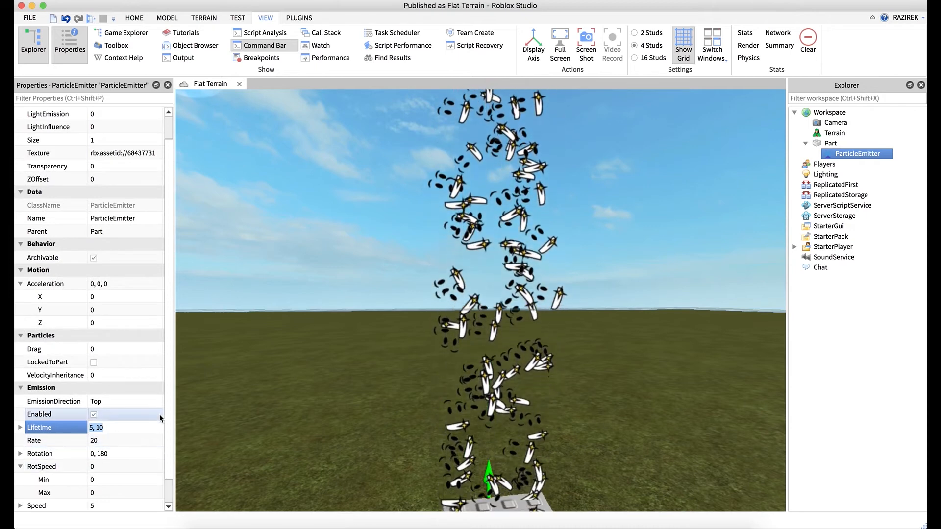
{"action": "left_click", "coordinate": [21, 466]}
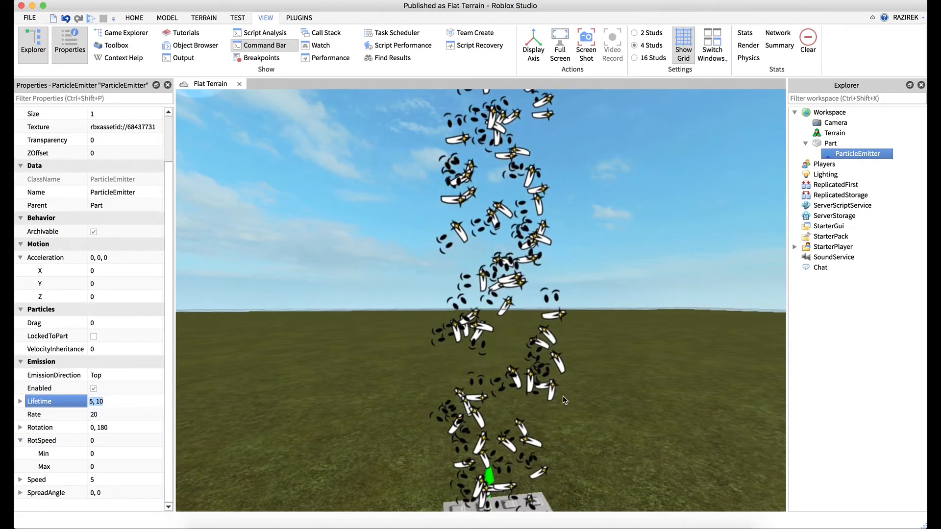
{"action": "right_click_drag", "start_coordinate": [564, 394], "coordinate": [588, 392]}
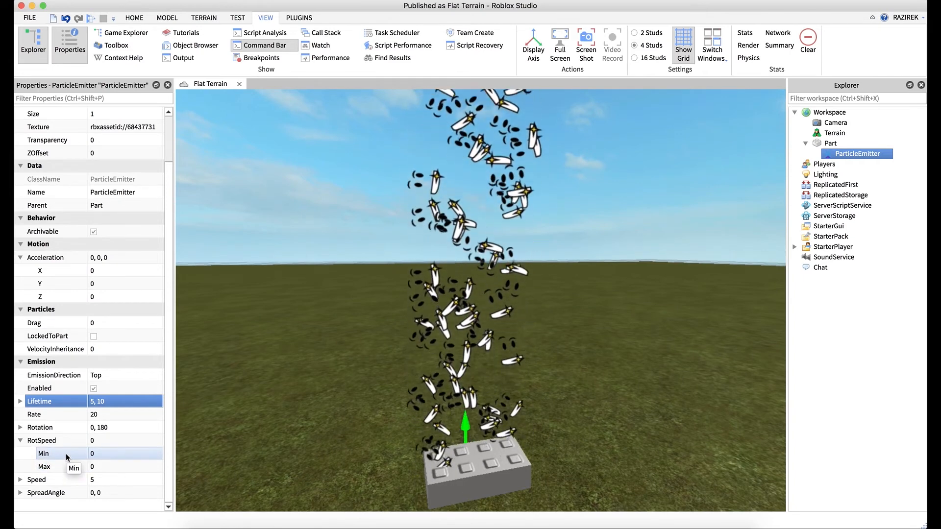
{"action": "left_click", "coordinate": [121, 467]}
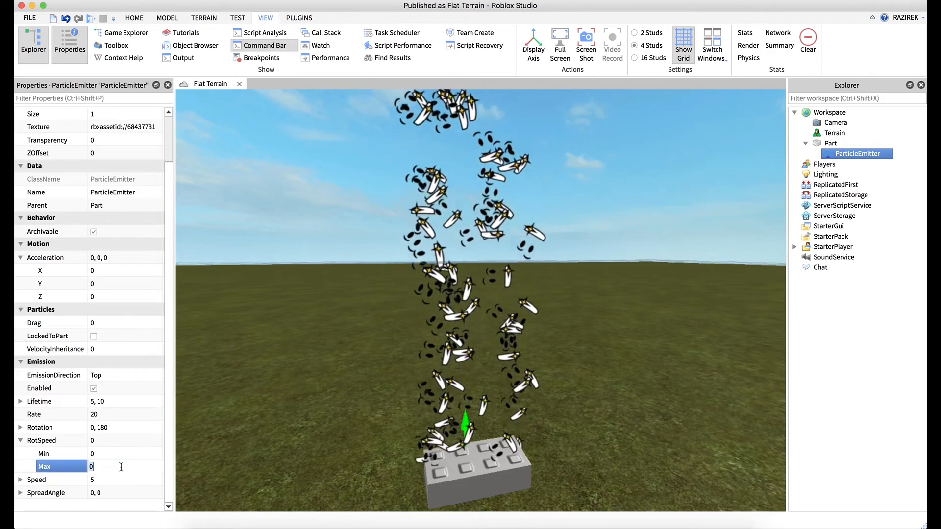
{"action": "type", "text": "30"}
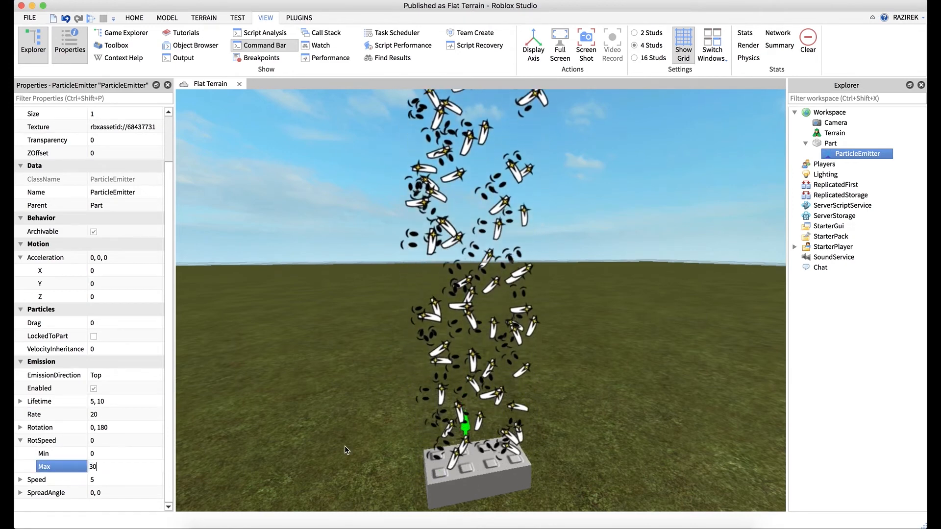
{"action": "key", "text": "Return"}
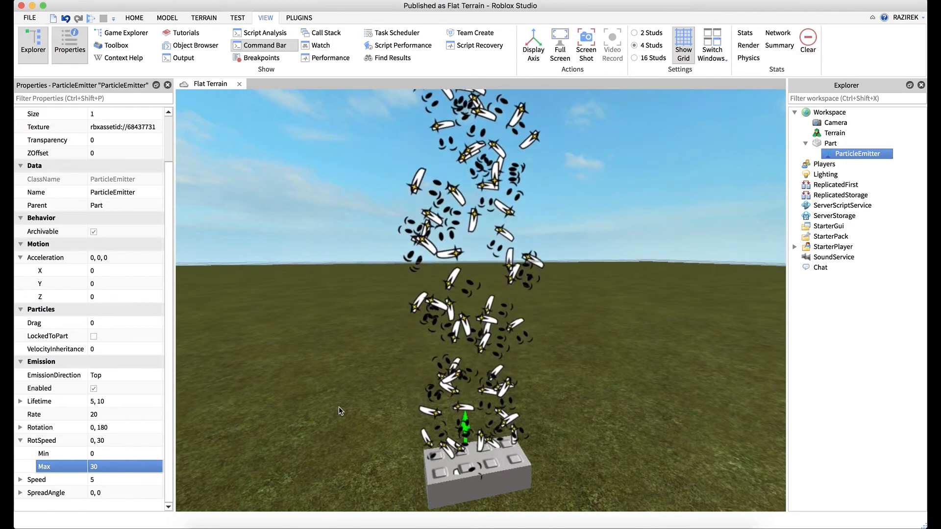
Step: Set the ParticleEmitter's minimum RotSpeed to 30
{"action": "left_click", "coordinate": [101, 451]}
{"action": "type", "text": "30"}
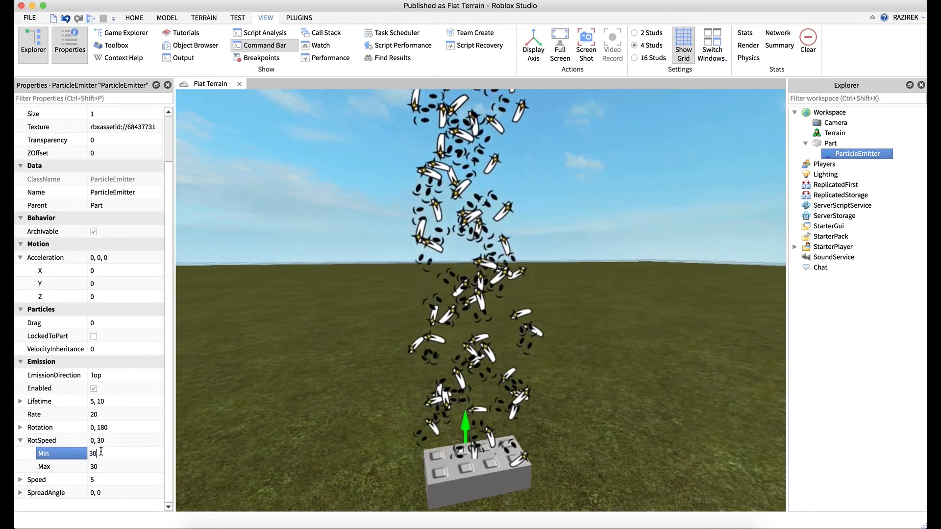
{"action": "key", "text": "Return"}
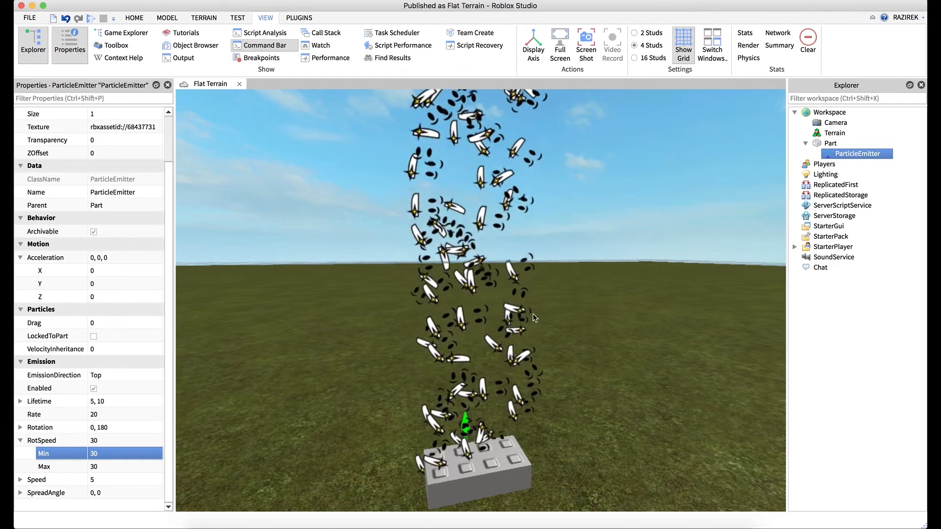
Step: Collapse the RotSpeed values, expand the ParticleEmitter's Speed range and set its minimum to 1
{"action": "left_click", "coordinate": [21, 442]}
{"action": "left_click", "coordinate": [20, 481]}
{"action": "scroll", "coordinate": [20, 483], "scroll_direction": "down", "scroll_amount": 2}
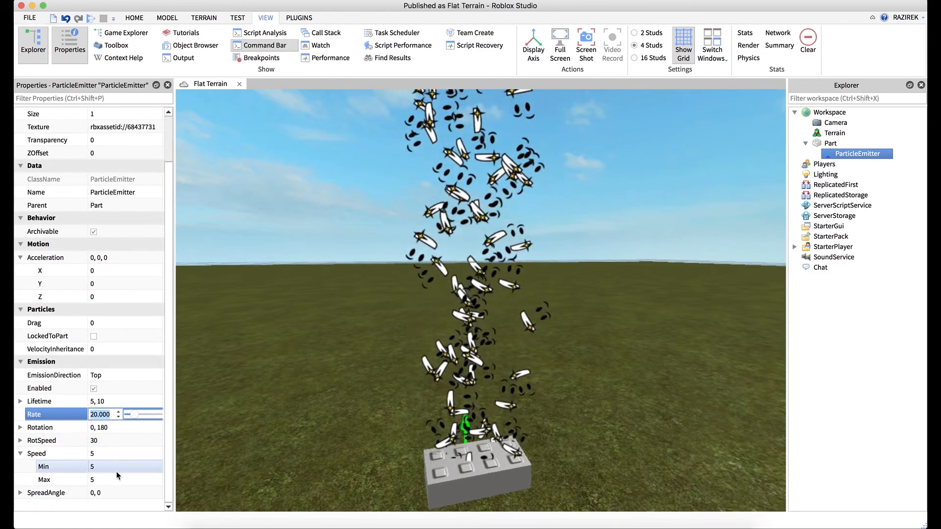
{"action": "left_click", "coordinate": [104, 463]}
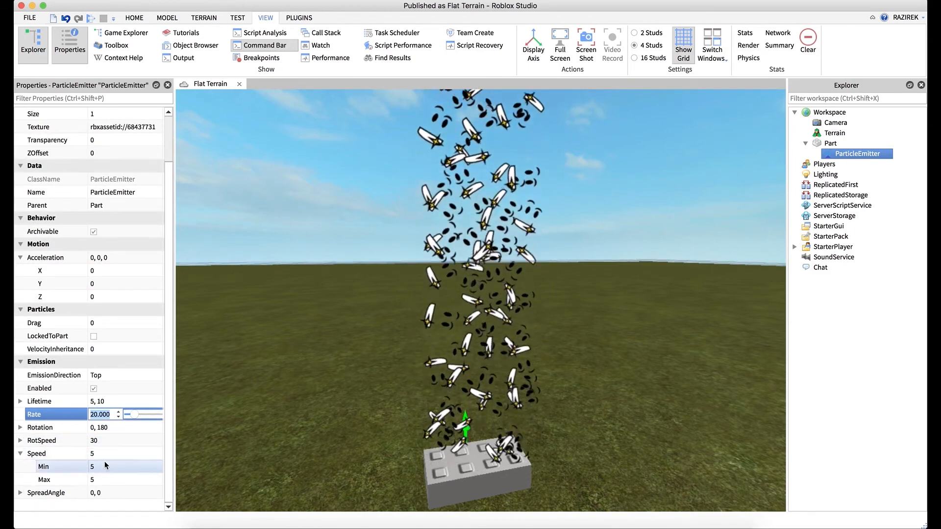
{"action": "type", "text": "1"}
{"action": "key", "text": "Return"}
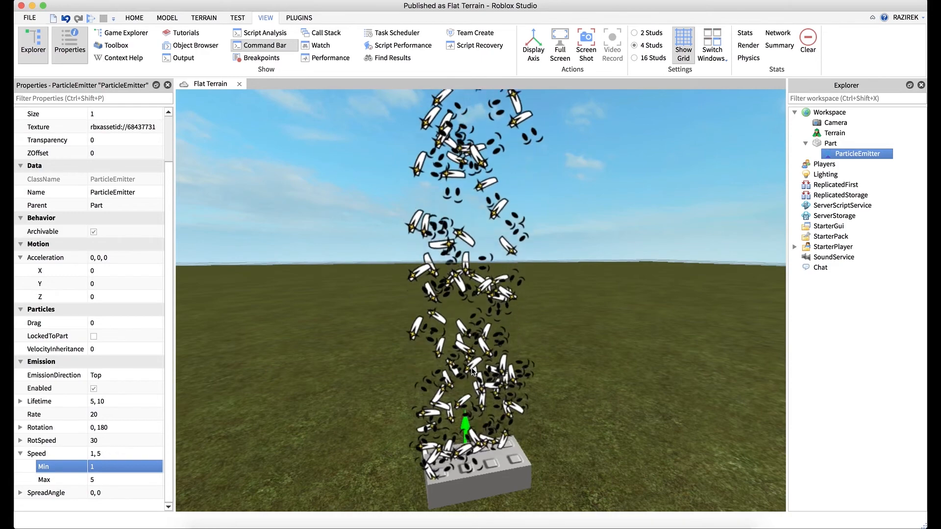
Step: Set the ParticleEmitter's Speed range to minimum 5 and maximum 20
{"action": "left_click", "coordinate": [102, 467]}
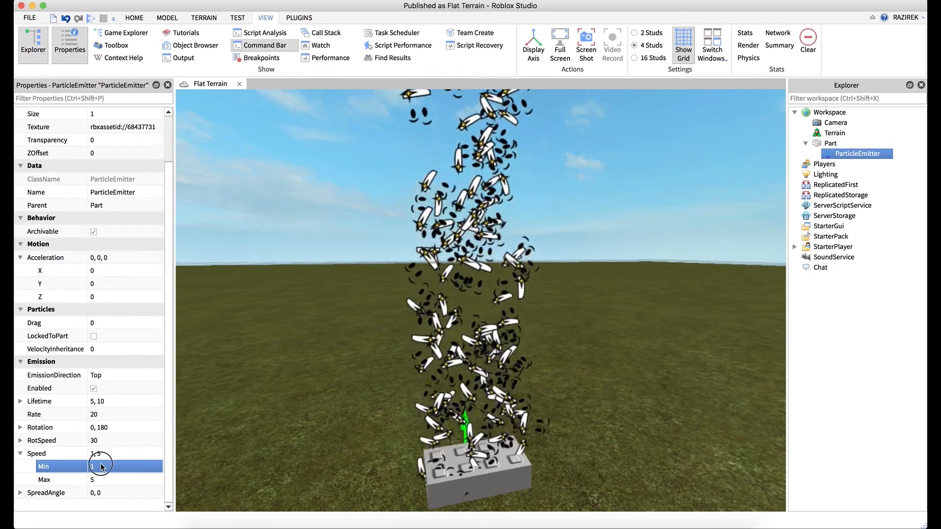
{"action": "type", "text": "5"}
{"action": "key", "text": "Tab"}
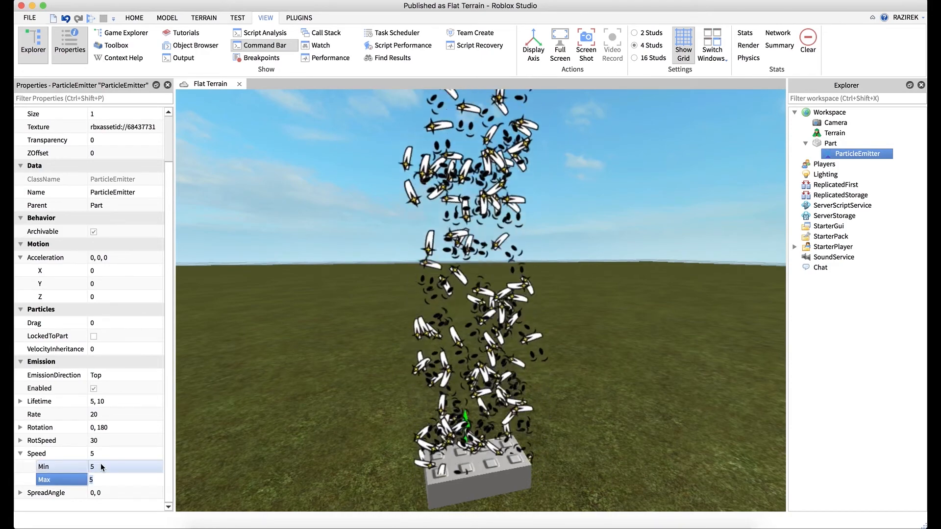
{"action": "type", "text": "20"}
{"action": "key", "text": "Return"}
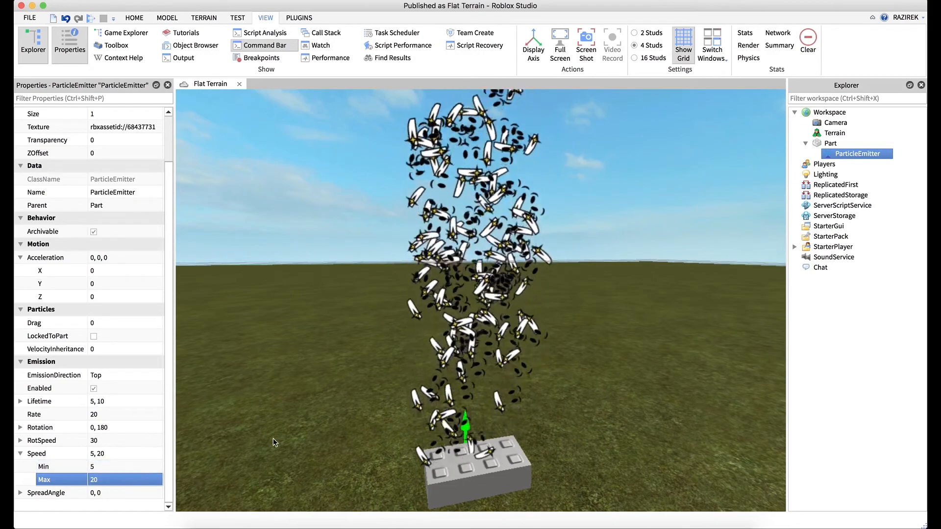
{"action": "right_click_drag", "start_coordinate": [546, 363], "coordinate": [547, 369]}
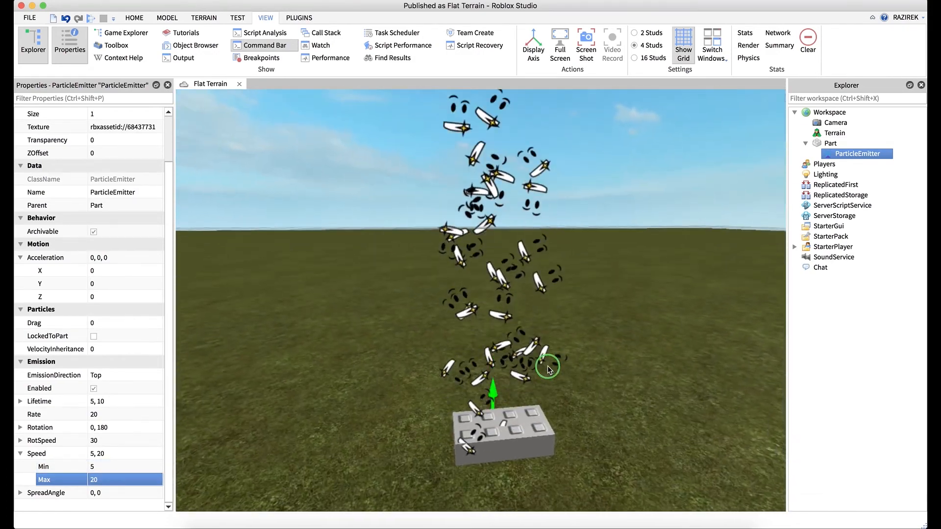
Step: Set the ParticleEmitter's maximum Speed to 5, collapse the Speed values and expand SpreadAngle
{"action": "left_click", "coordinate": [110, 480]}
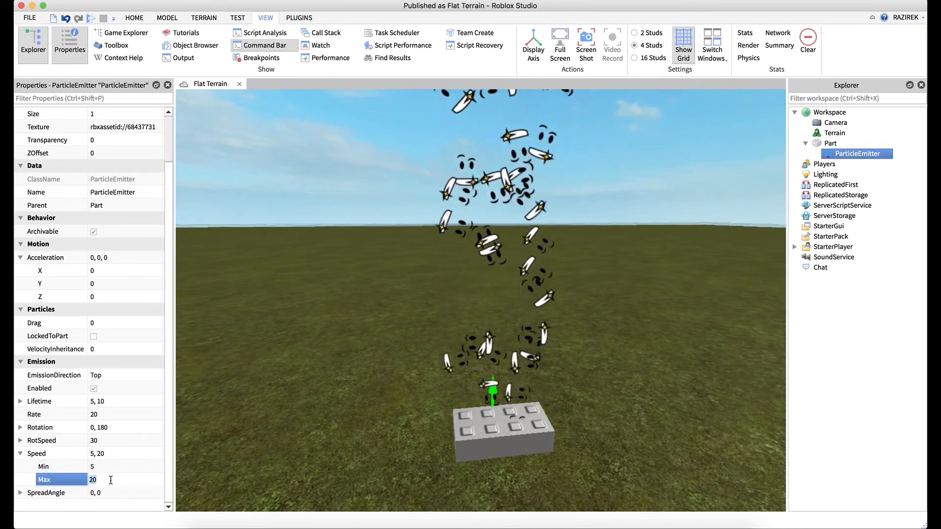
{"action": "double_click", "coordinate": [21, 454]}
{"action": "left_click", "coordinate": [21, 493]}
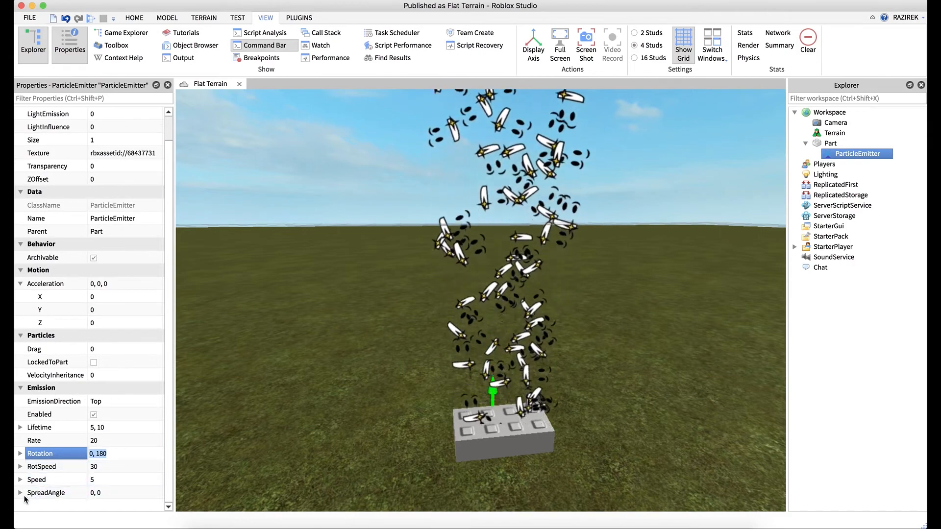
{"action": "scroll", "coordinate": [102, 476], "scroll_direction": "down", "scroll_amount": 1}
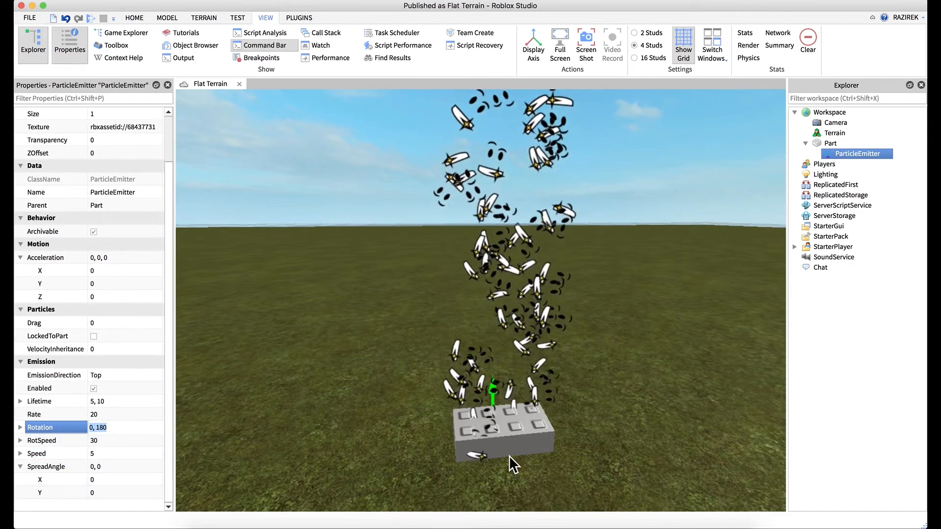
Step: Set the ParticleEmitter's SpreadAngle to 60 in both X and Y
{"action": "right_click_drag", "start_coordinate": [508, 445], "coordinate": [548, 431]}
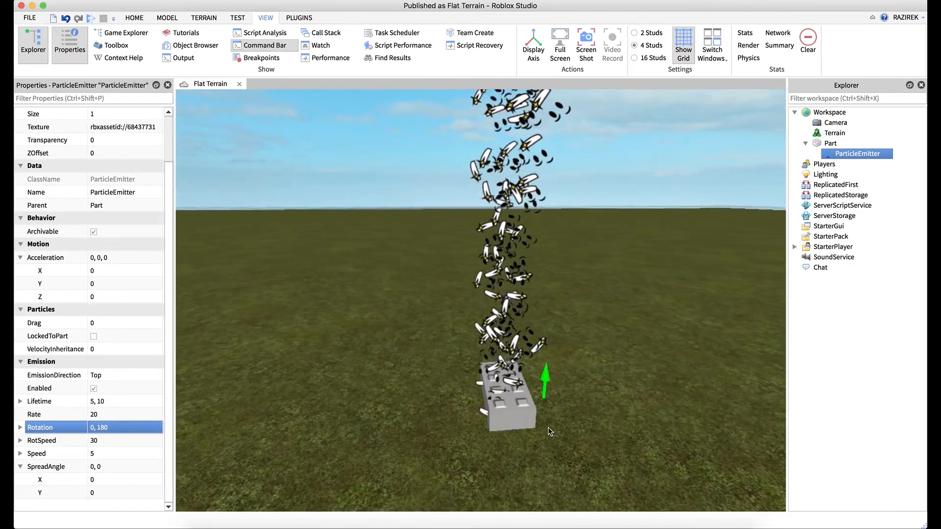
{"action": "right_click_drag", "start_coordinate": [507, 392], "coordinate": [506, 391]}
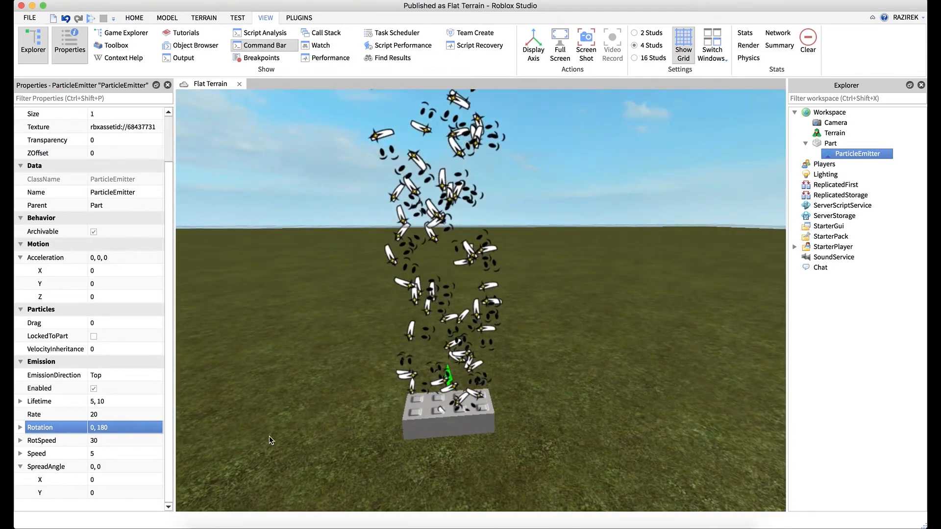
{"action": "left_click", "coordinate": [116, 484]}
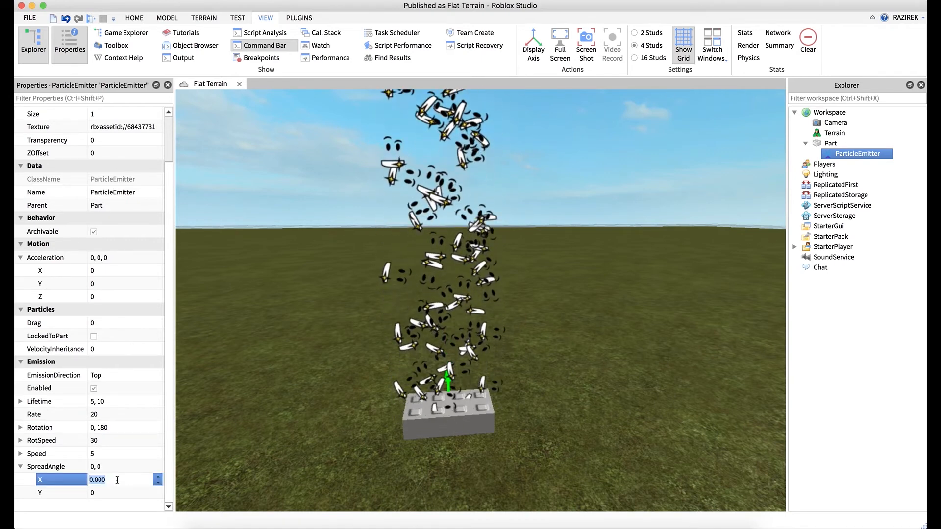
{"action": "type", "text": "60"}
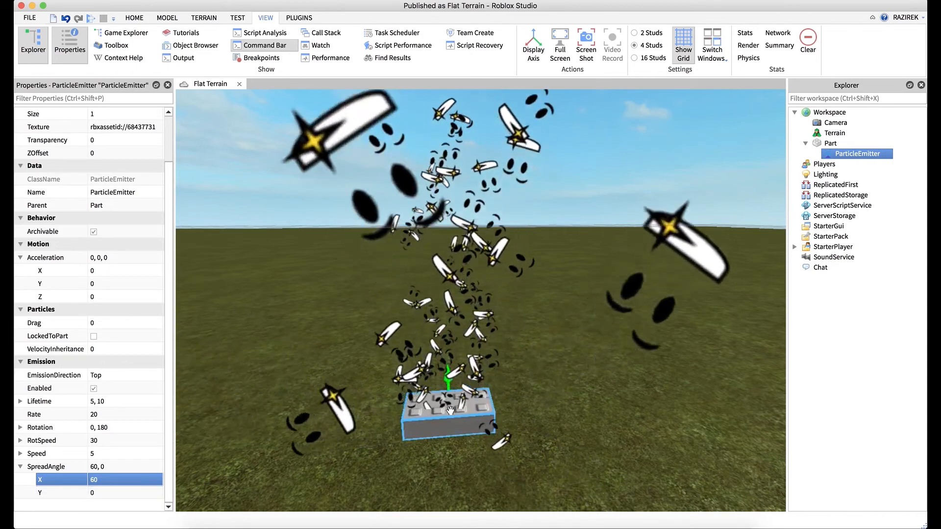
{"action": "right_click_drag", "start_coordinate": [450, 410], "coordinate": [484, 427]}
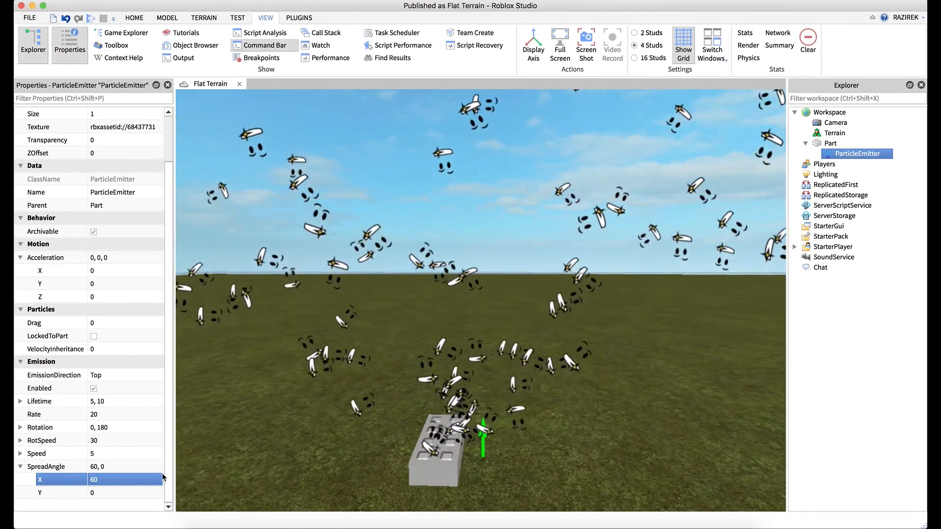
{"action": "left_click", "coordinate": [124, 493]}
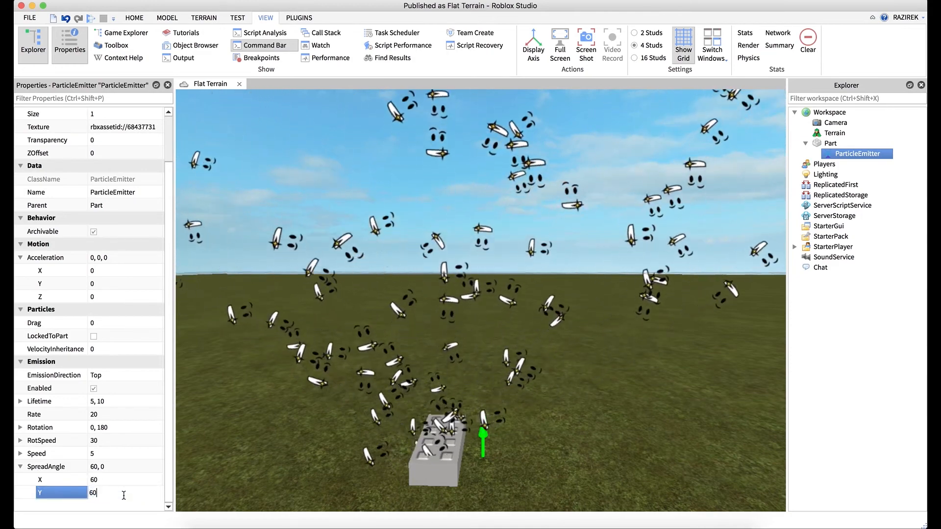
{"action": "right_click_drag", "start_coordinate": [472, 406], "coordinate": [435, 407]}
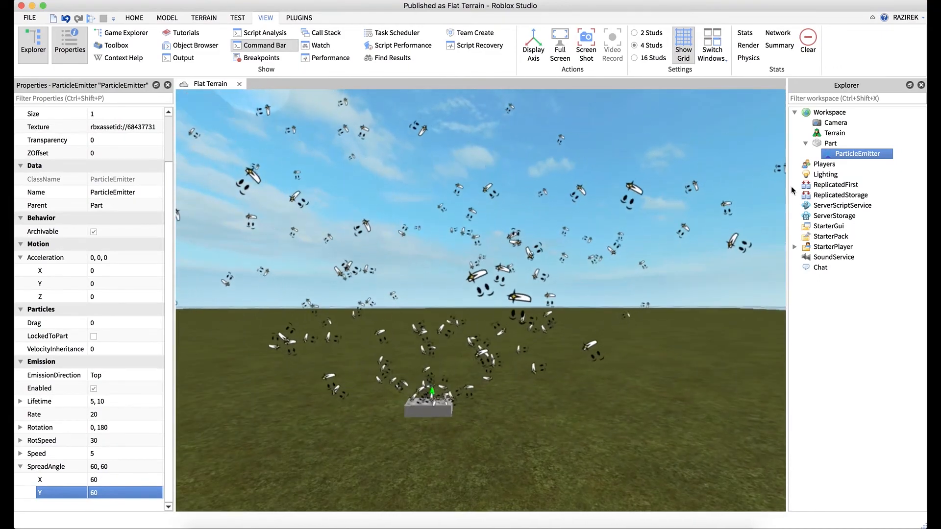
Step: Delete the ParticleEmitter from the Part and add a Trail effect to the Part instead
{"action": "right_click", "coordinate": [861, 153]}
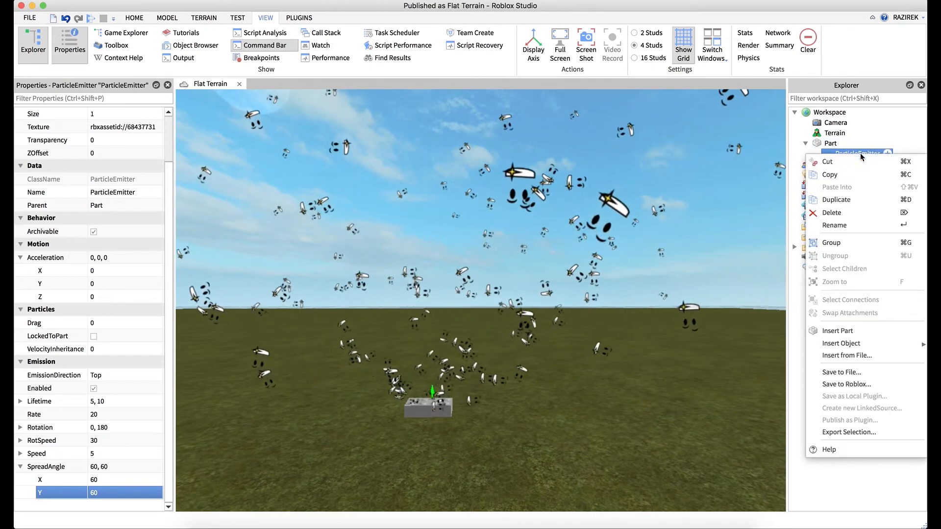
{"action": "left_click", "coordinate": [848, 213]}
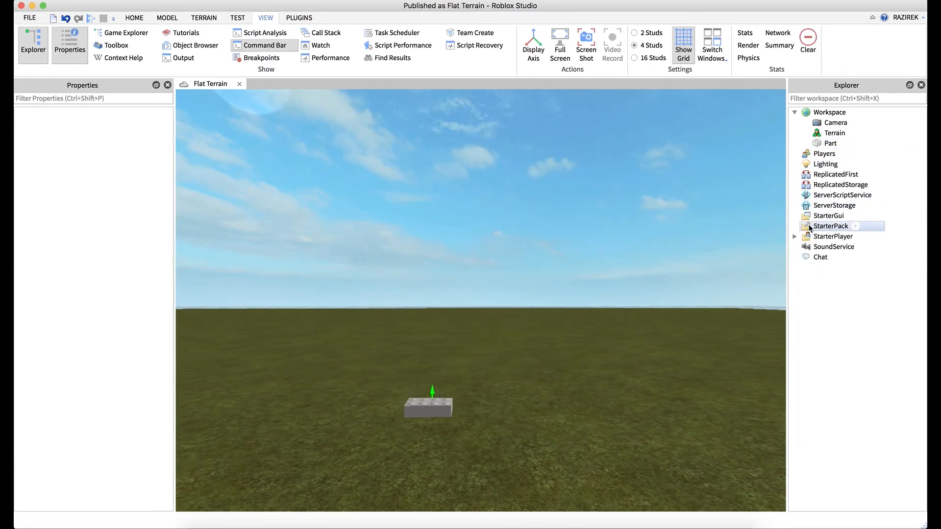
{"action": "left_click", "coordinate": [158, 20]}
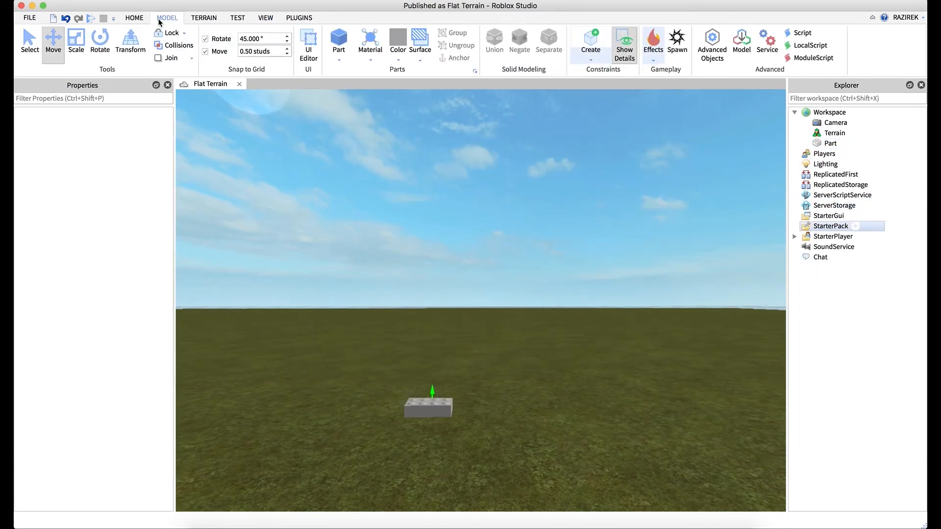
{"action": "left_click", "coordinate": [653, 60]}
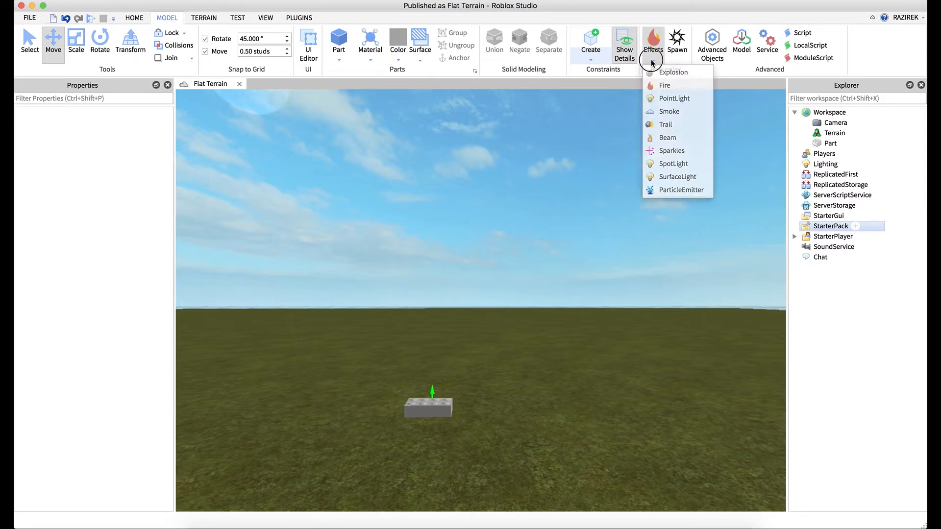
{"action": "left_click", "coordinate": [829, 143]}
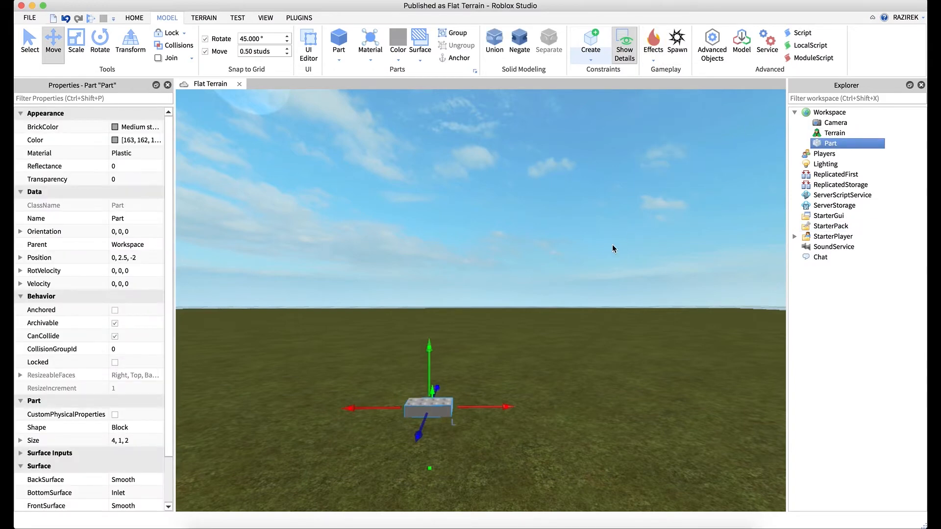
{"action": "right_click_drag", "start_coordinate": [592, 287], "coordinate": [591, 288]}
{"action": "key", "text": "w"}
{"action": "key", "text": "a"}
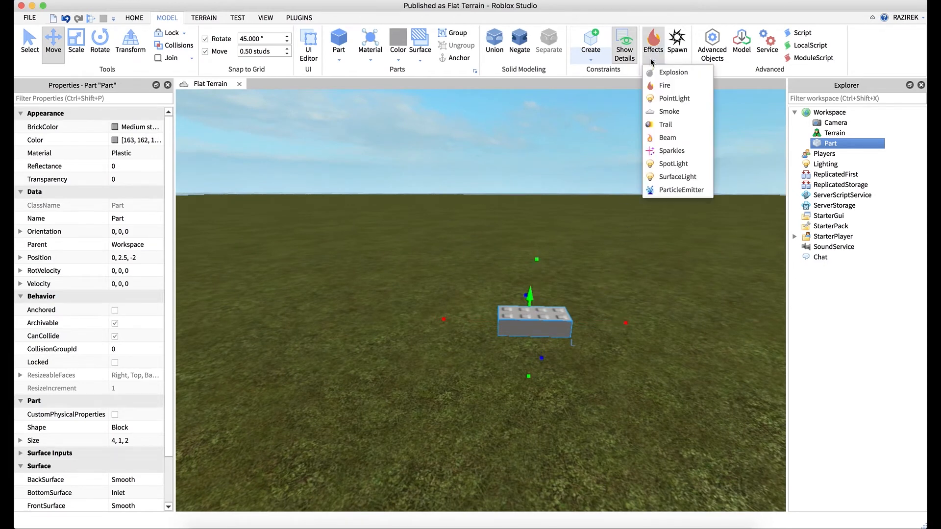
{"action": "left_click", "coordinate": [667, 125]}
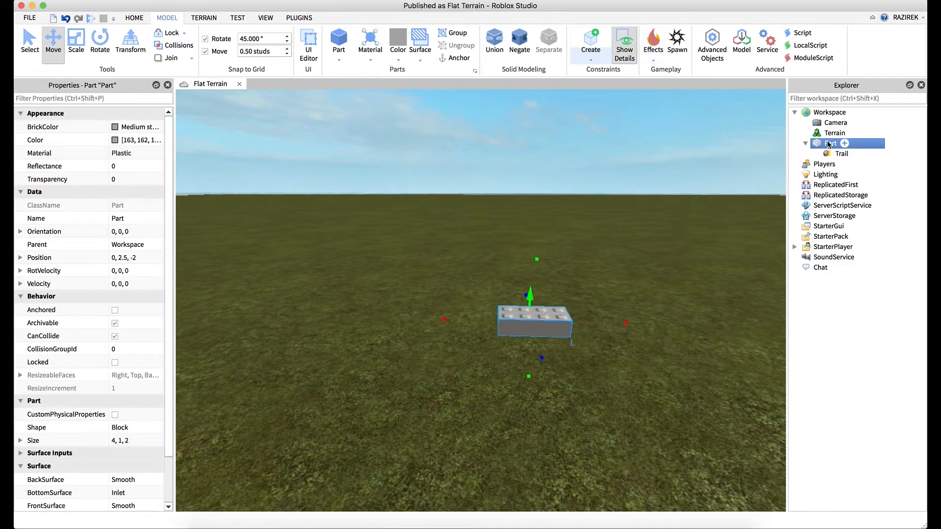
Step: Create two attachments on the Part, one near each end of its long side face
{"action": "left_click", "coordinate": [596, 62]}
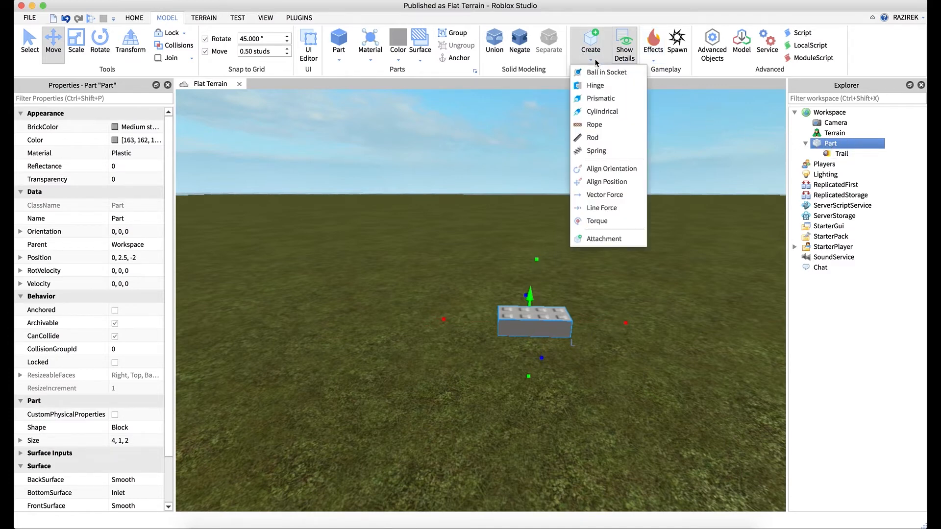
{"action": "left_click", "coordinate": [602, 238]}
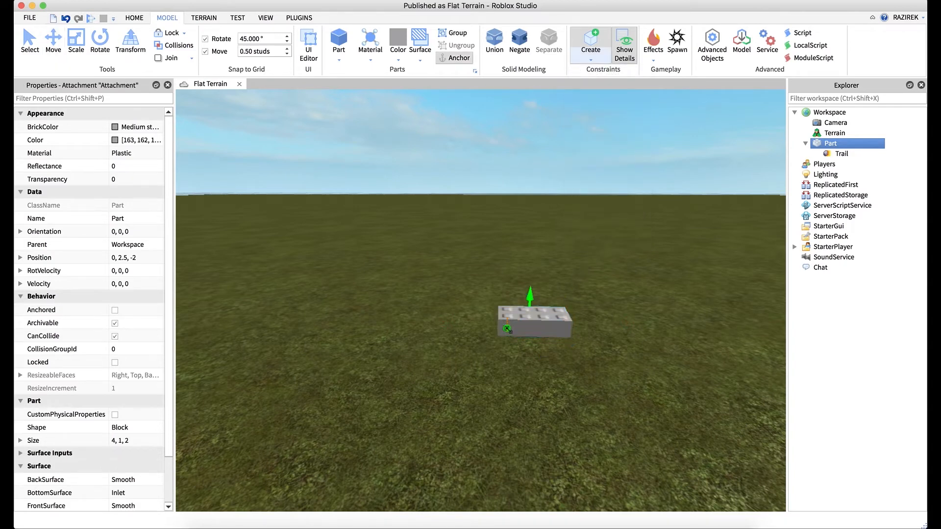
{"action": "left_click", "coordinate": [507, 328]}
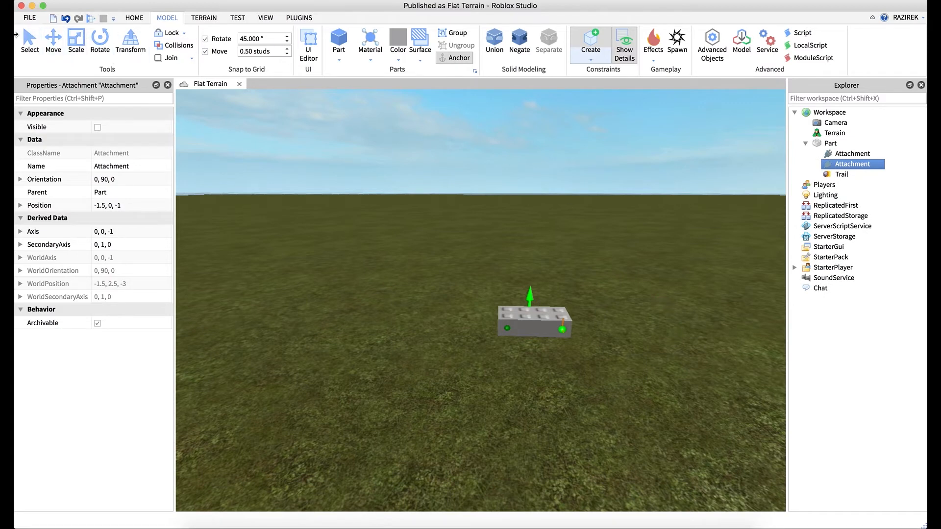
Step: Assign the Part's two attachments to the Trail's Attachment0 and Attachment1 properties
{"action": "left_click", "coordinate": [840, 176]}
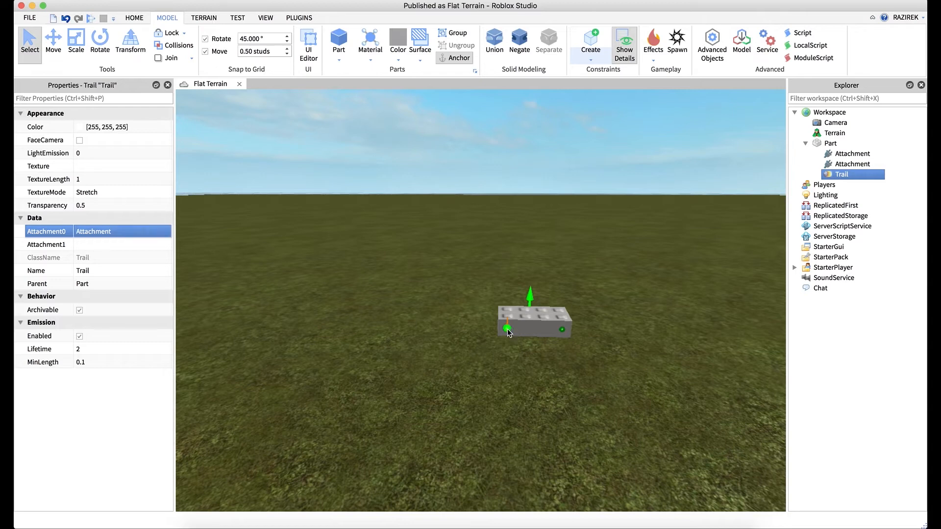
{"action": "left_click", "coordinate": [122, 245]}
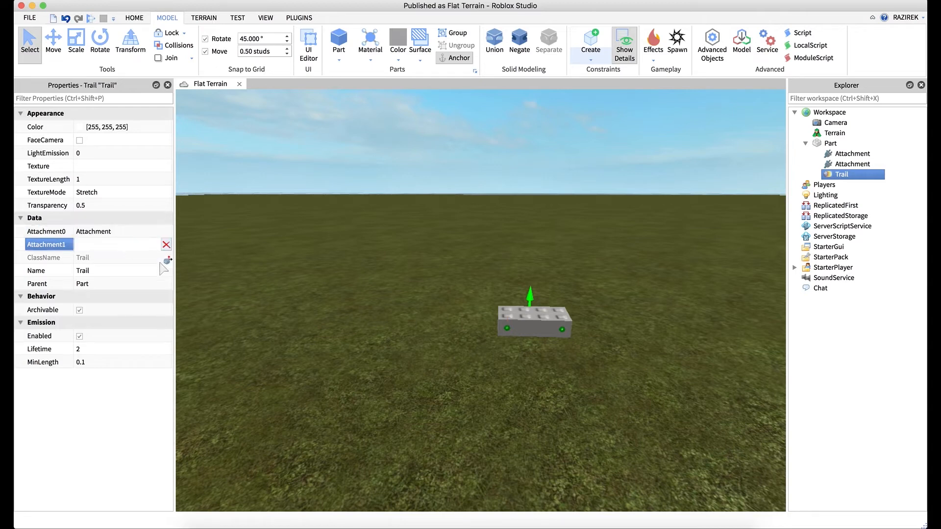
{"action": "left_click", "coordinate": [563, 330]}
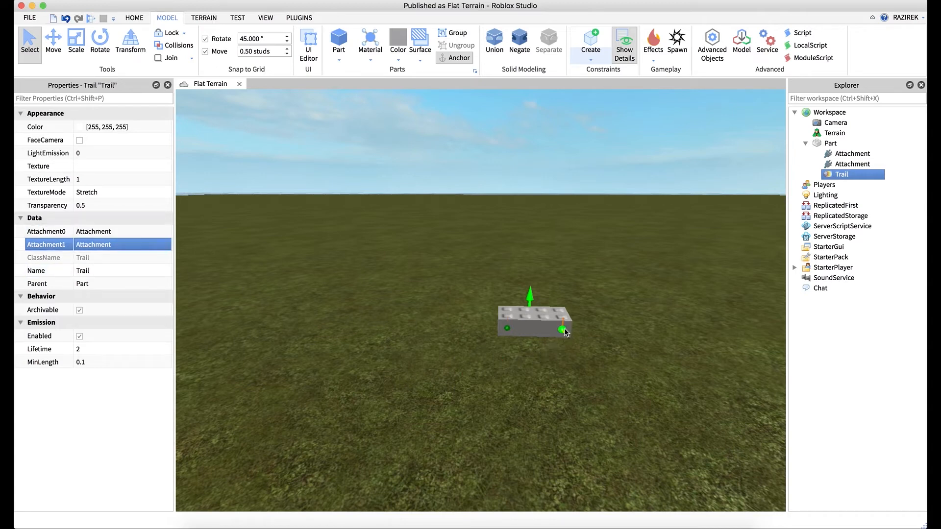
Step: Set the Trail's Color to red (255, 0, 0) using the color wheel
{"action": "mouse_move", "coordinate": [844, 177]}
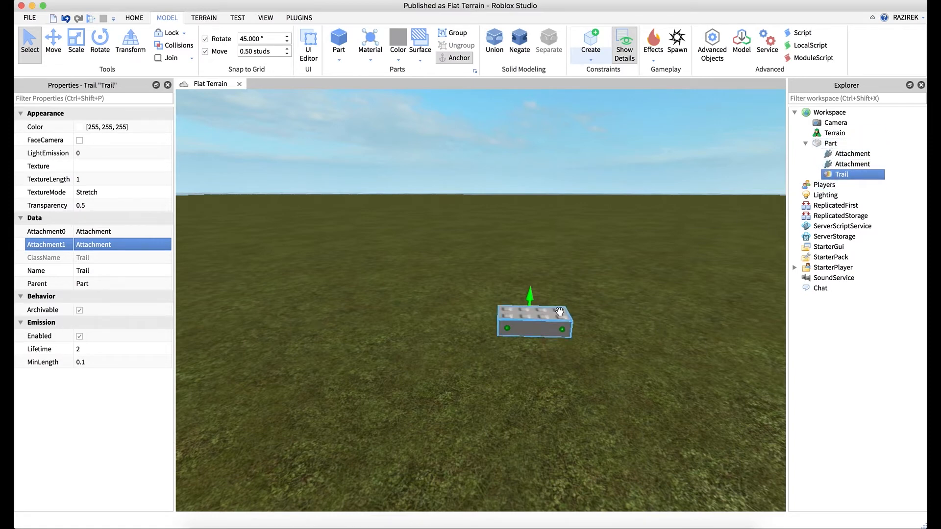
{"action": "left_click", "coordinate": [79, 127]}
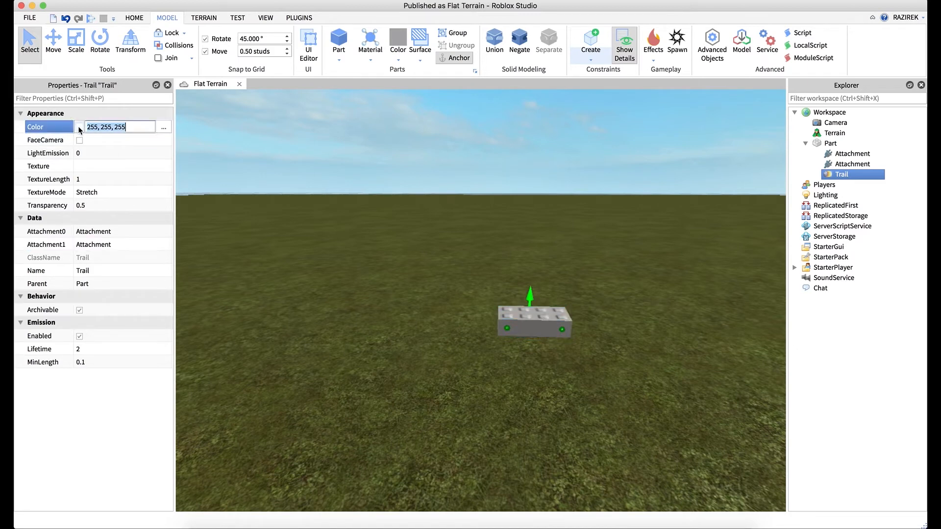
{"action": "left_click_drag", "start_coordinate": [337, 245], "coordinate": [371, 246]}
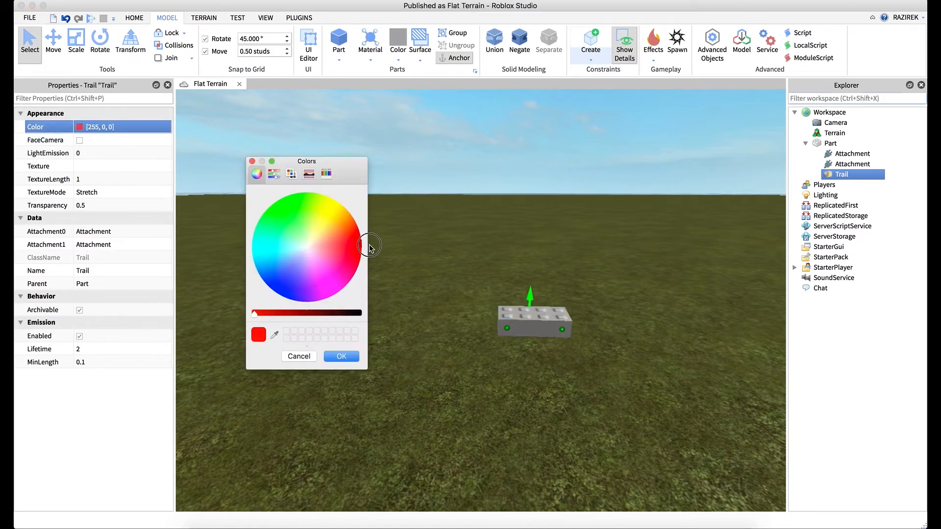
{"action": "left_click", "coordinate": [341, 357]}
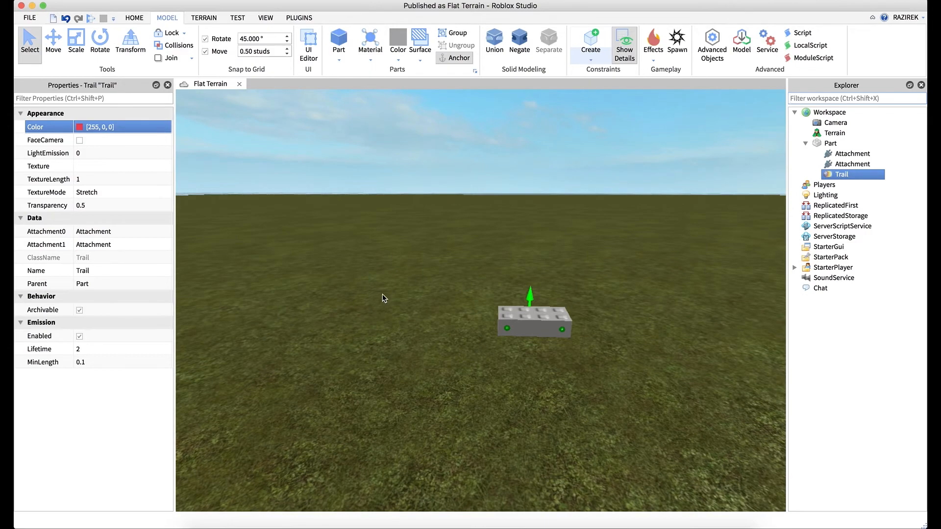
{"action": "right_click_drag", "start_coordinate": [383, 298], "coordinate": [383, 297]}
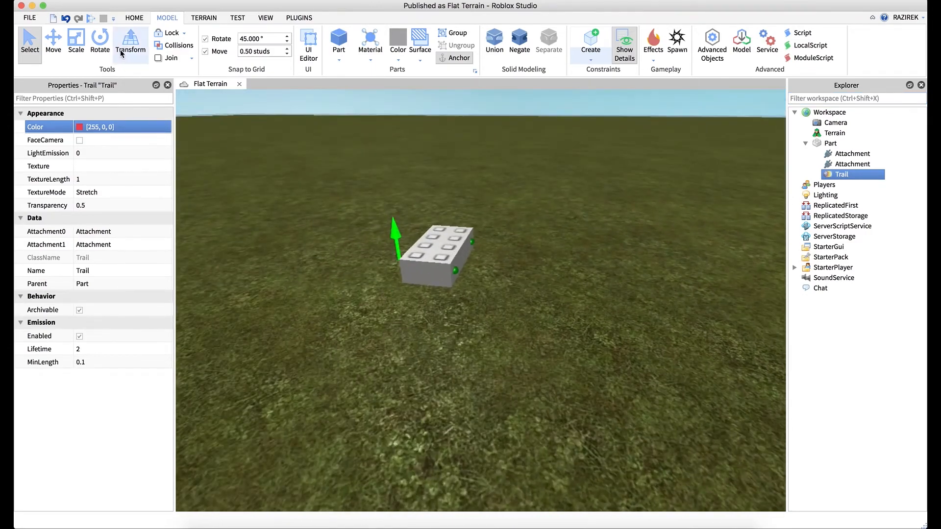
Step: Start a play test and select the Part in the running game with the Move tool active
{"action": "left_click", "coordinate": [90, 19]}
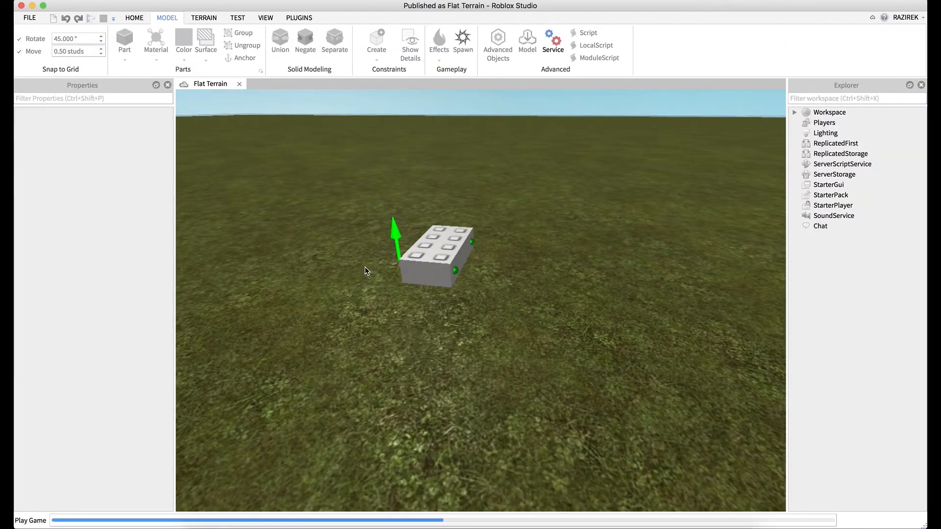
{"action": "key", "text": "s"}
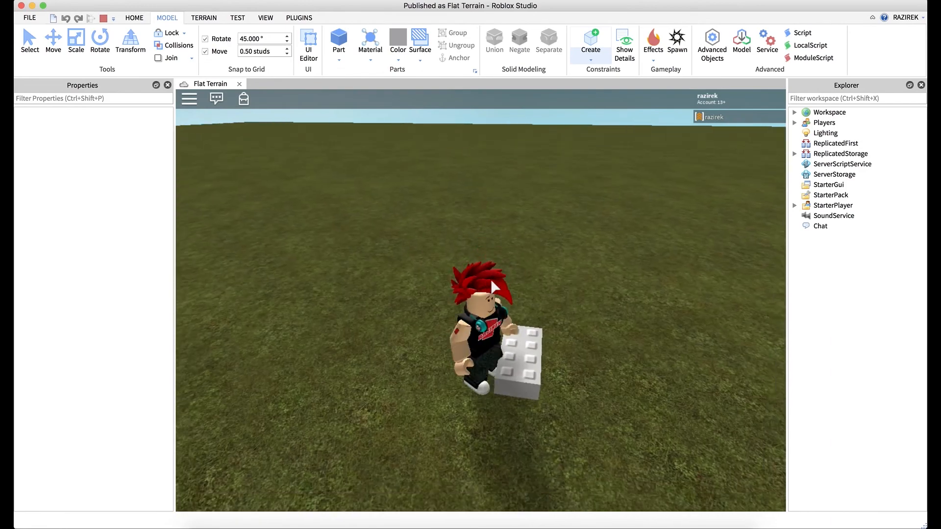
{"action": "right_click_drag", "start_coordinate": [497, 276], "coordinate": [498, 277]}
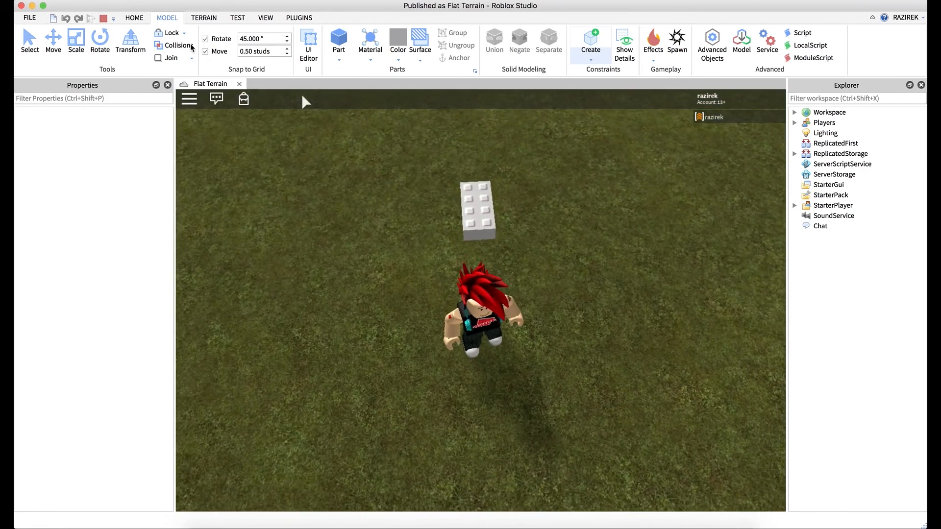
{"action": "left_click", "coordinate": [54, 50]}
{"action": "left_click", "coordinate": [795, 112]}
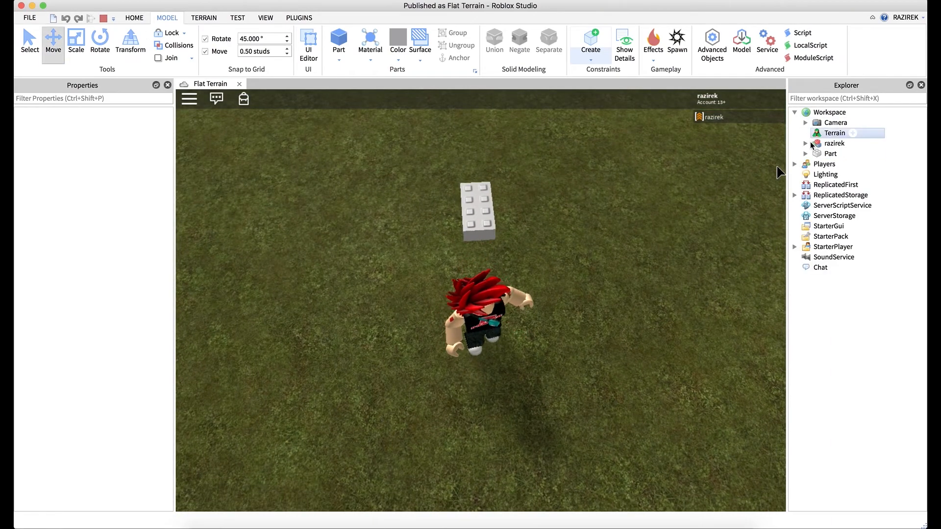
{"action": "left_click", "coordinate": [831, 154]}
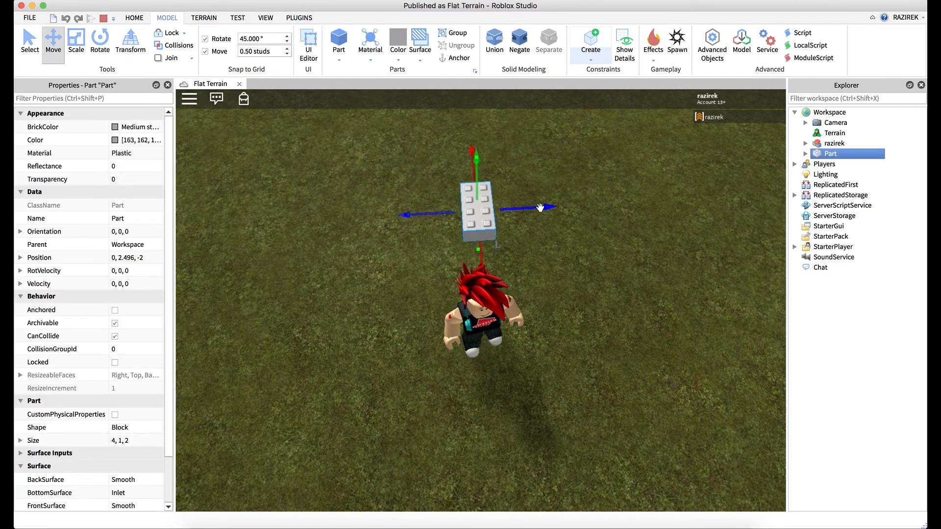
Step: Move the Part back and forth along its axes during the play test to preview the red trail
{"action": "right_click_drag", "start_coordinate": [541, 207], "coordinate": [554, 195]}
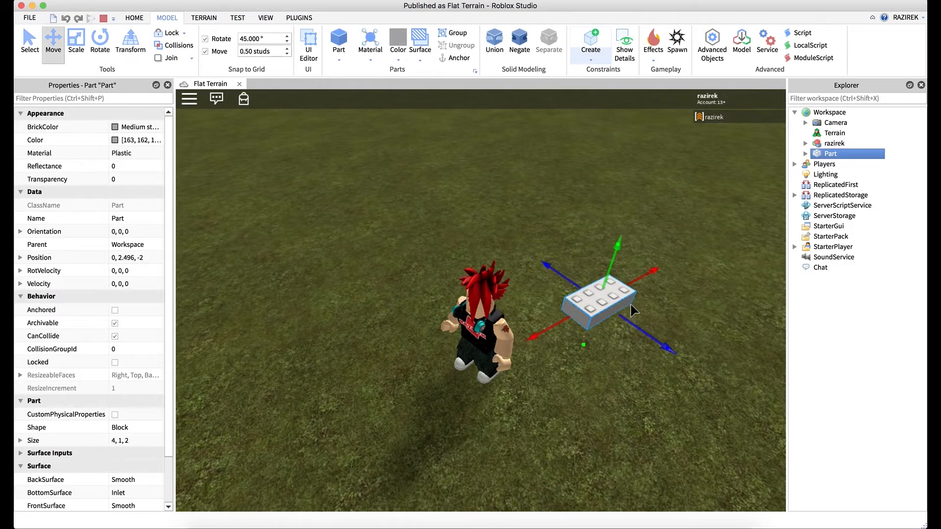
{"action": "left_click_drag", "start_coordinate": [662, 346], "coordinate": [734, 382]}
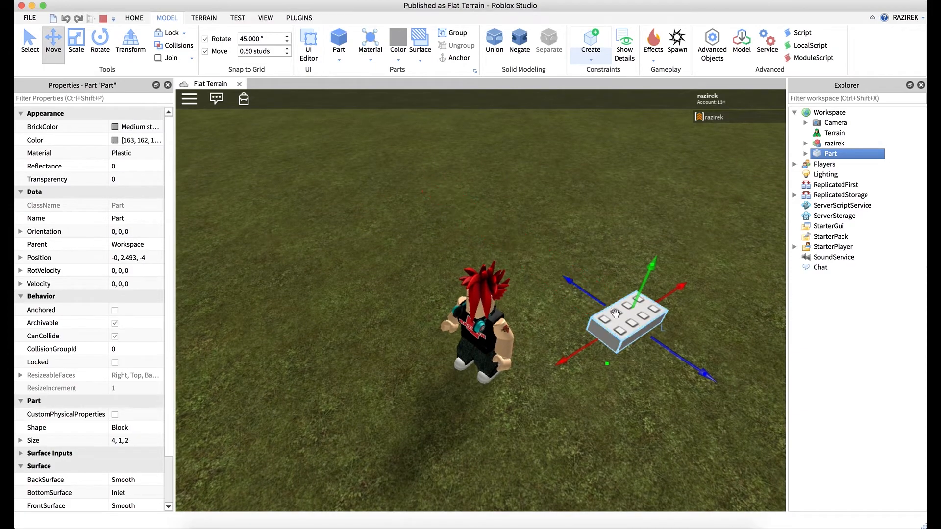
{"action": "mouse_move", "coordinate": [644, 289]}
{"action": "left_mouse_down"}
{"action": "mouse_move", "coordinate": [672, 158]}
{"action": "mouse_move", "coordinate": [652, 294]}
{"action": "left_mouse_up"}
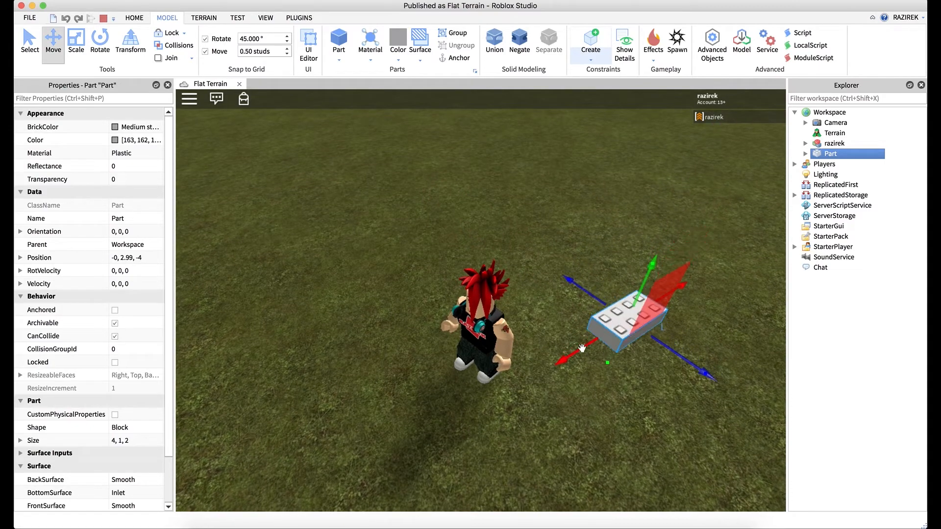
{"action": "left_click_drag", "start_coordinate": [581, 349], "coordinate": [441, 269]}
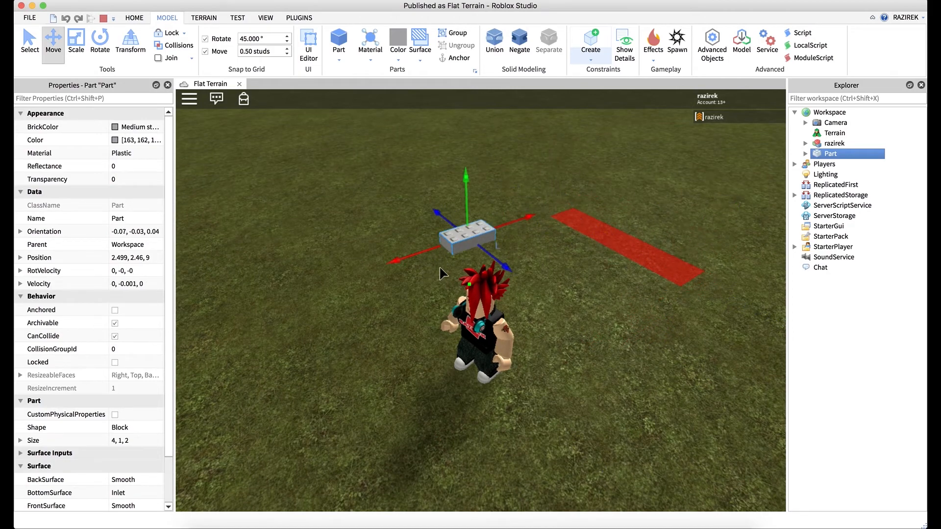
{"action": "left_click_drag", "start_coordinate": [506, 265], "coordinate": [606, 357]}
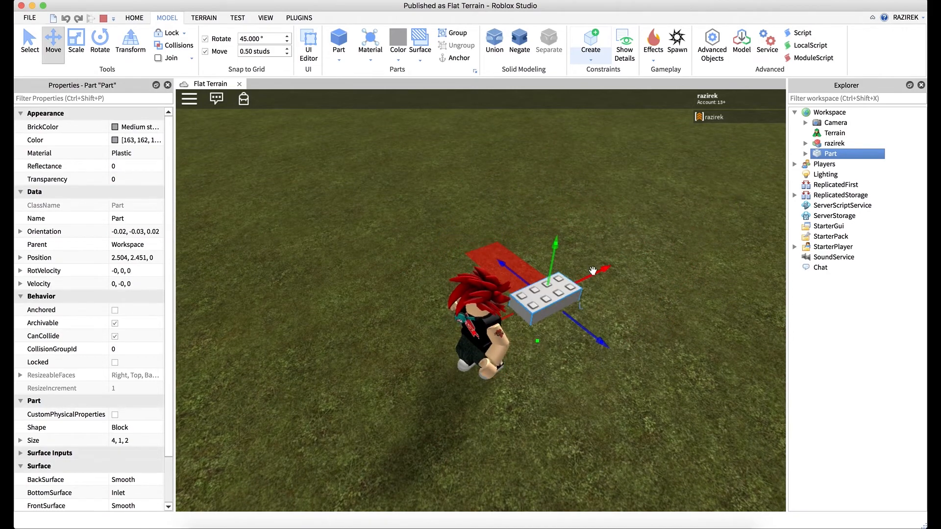
{"action": "left_click_drag", "start_coordinate": [595, 271], "coordinate": [660, 241]}
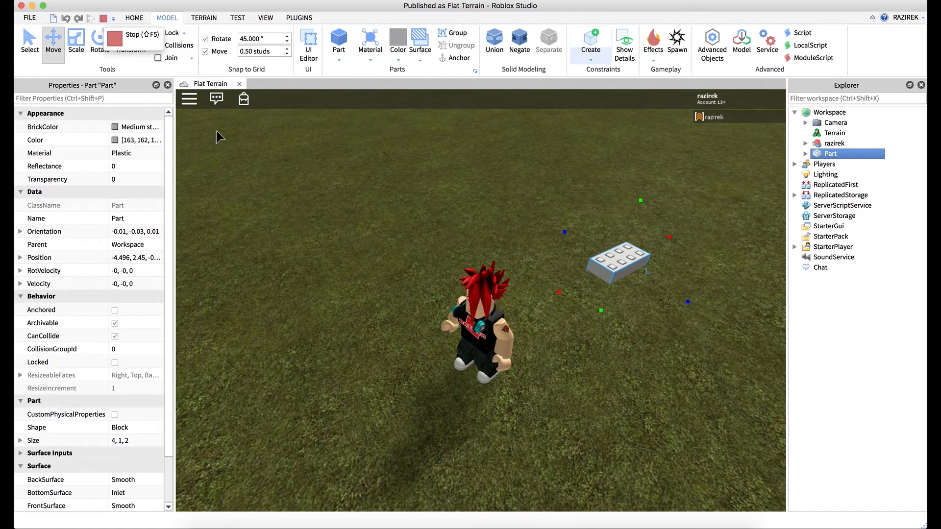
Step: Set the Color of the Part's Trail to a near-white (221, 231, 232) using the color wheel
{"action": "left_click", "coordinate": [805, 153]}
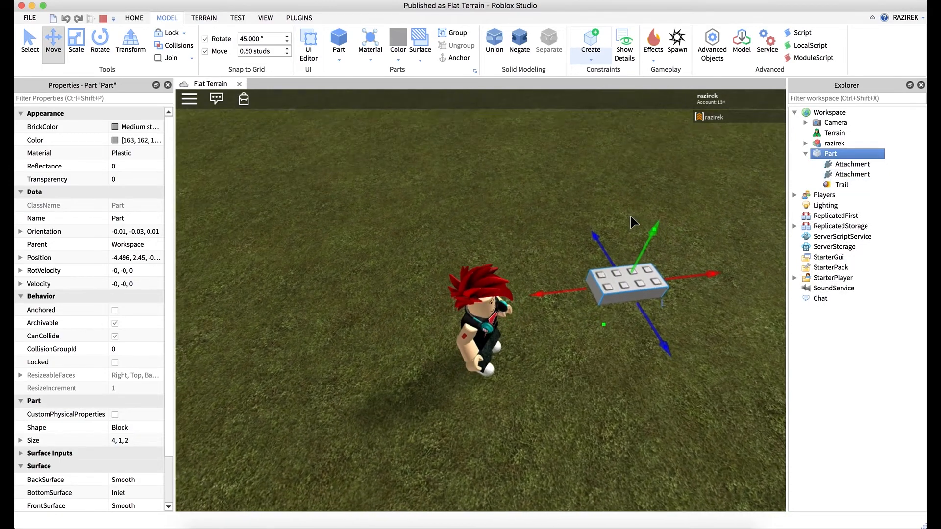
{"action": "left_click", "coordinate": [839, 187]}
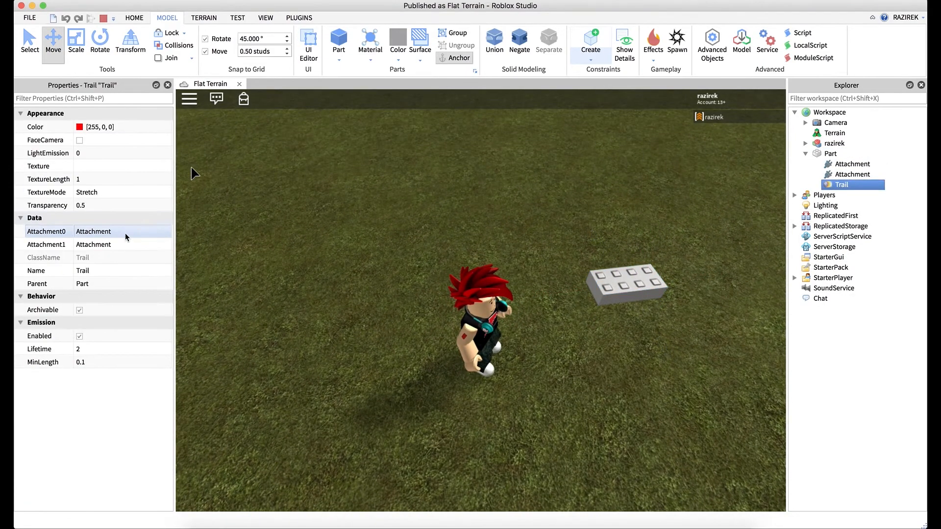
{"action": "left_click", "coordinate": [78, 155]}
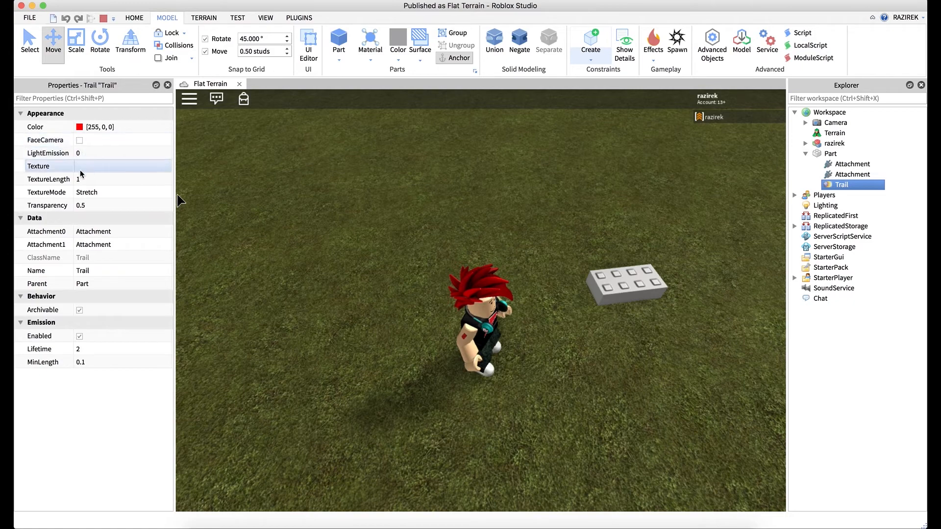
{"action": "left_click", "coordinate": [83, 129]}
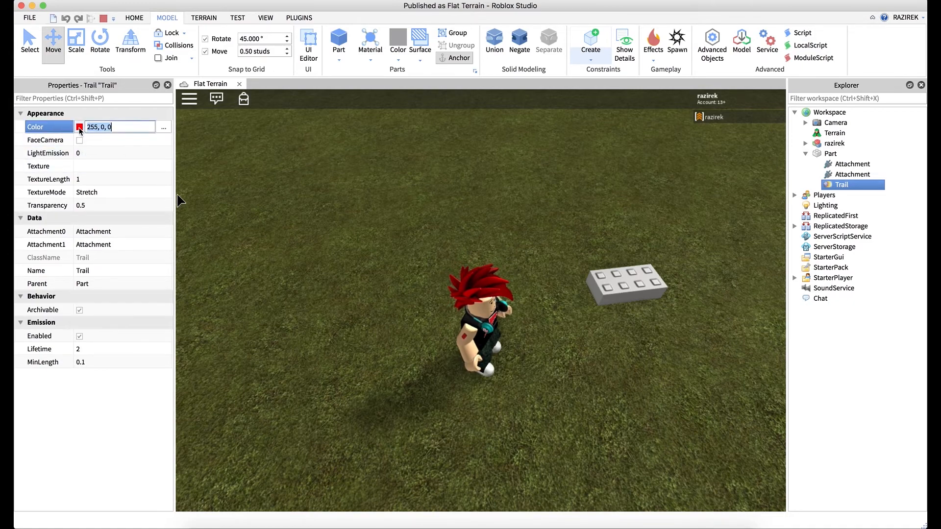
{"action": "left_click", "coordinate": [80, 128]}
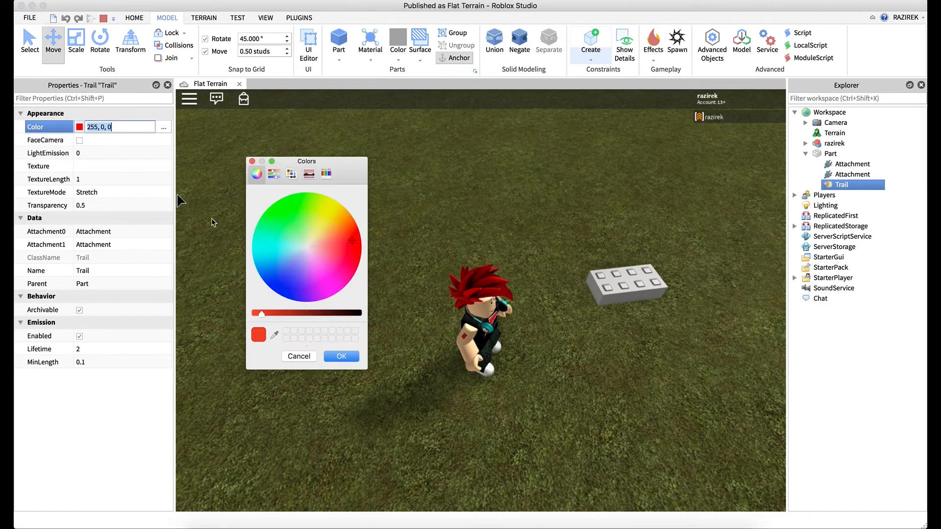
{"action": "left_click", "coordinate": [307, 252]}
{"action": "left_click", "coordinate": [342, 356]}
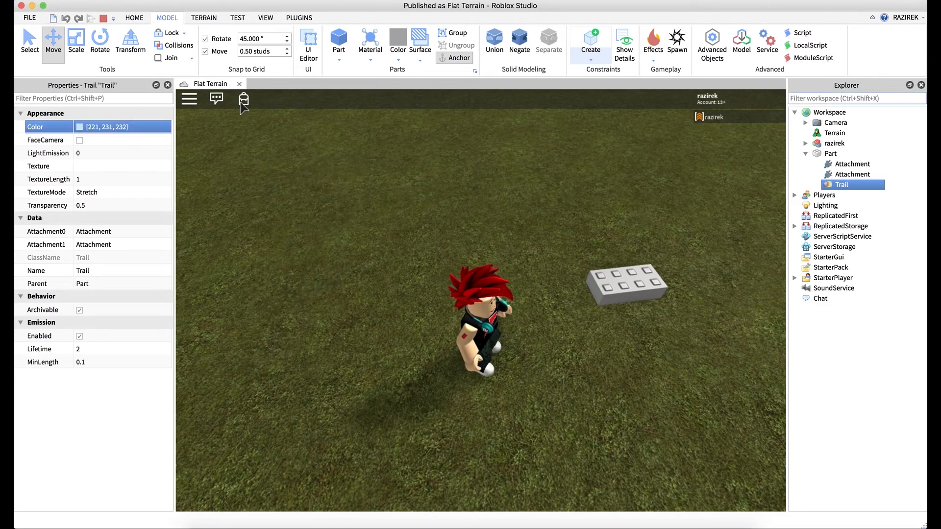
Step: Open the Toolbox and search its Decals for "pawprint"
{"action": "left_click", "coordinate": [260, 19]}
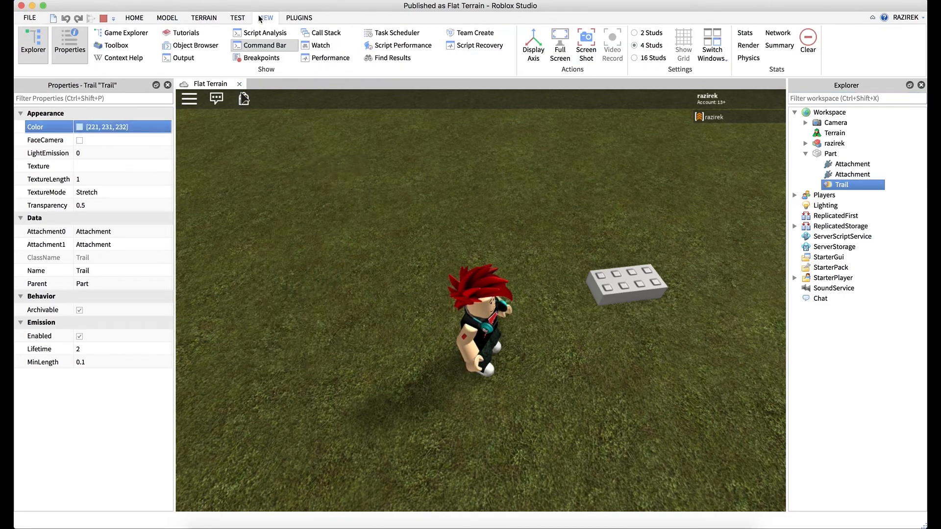
{"action": "left_click", "coordinate": [123, 58]}
{"action": "left_click", "coordinate": [116, 45]}
{"action": "left_click", "coordinate": [119, 59]}
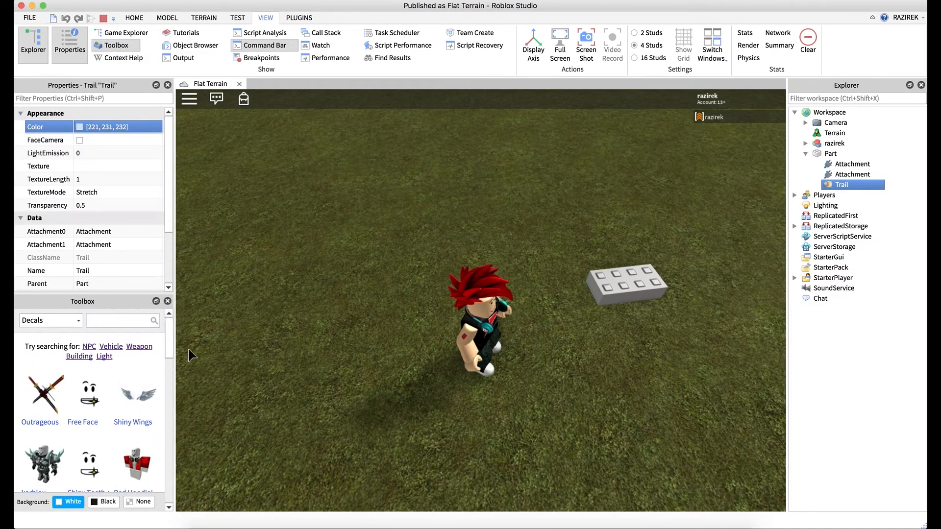
{"action": "type", "text": "pawprint"}
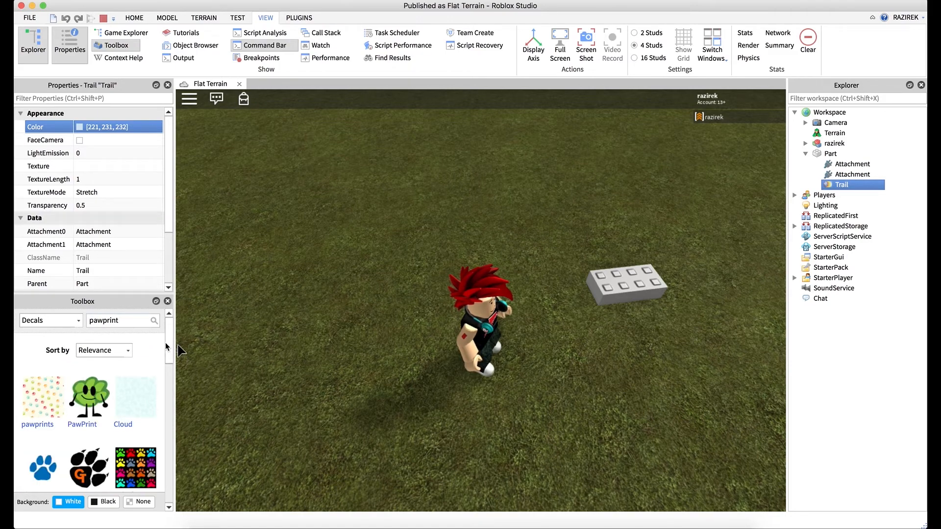
{"action": "mouse_move", "coordinate": [168, 344]}
{"action": "left_mouse_down"}
{"action": "mouse_move", "coordinate": [166, 488]}
{"action": "mouse_move", "coordinate": [172, 387]}
{"action": "left_mouse_up"}
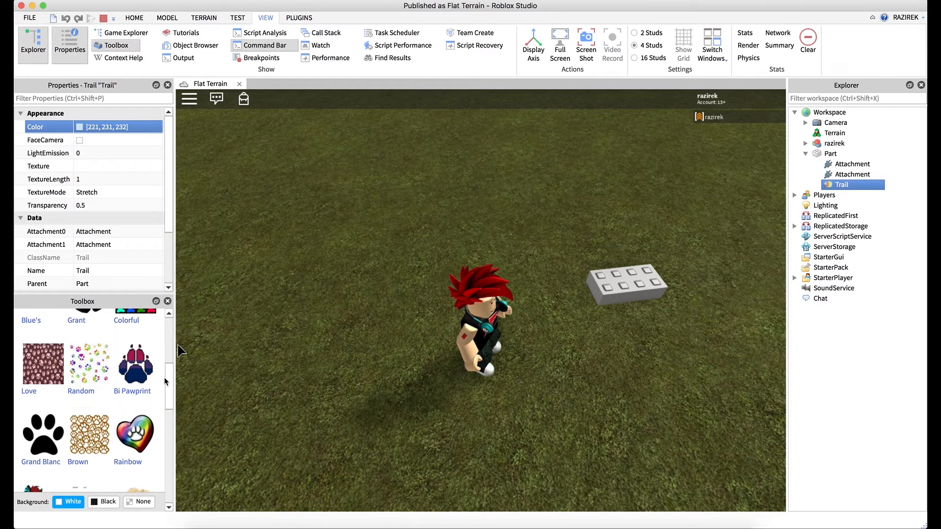
Step: Search the Toolbox decals for "footprints" and browse the images for a suitable trail texture
{"action": "scroll", "coordinate": [130, 315], "scroll_direction": "up", "scroll_amount": 4}
{"action": "left_click", "coordinate": [128, 320]}
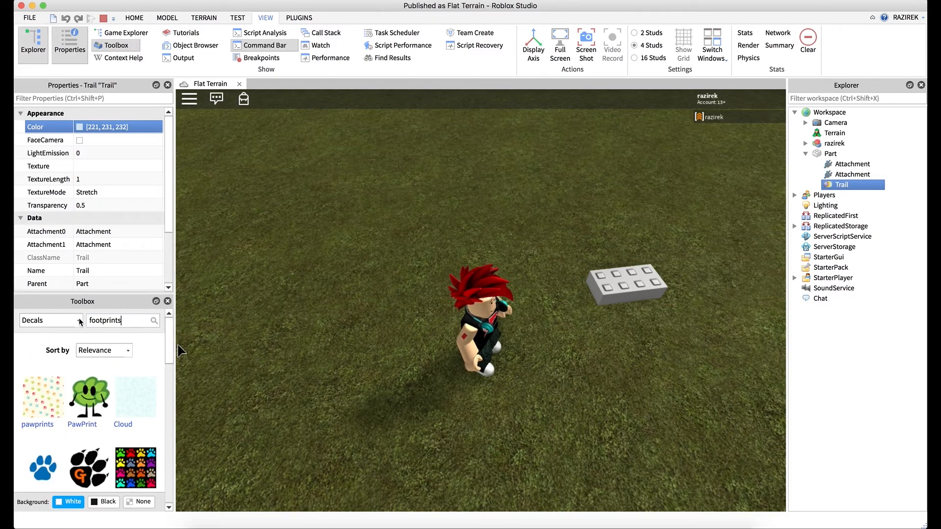
{"action": "type", "text": "footprints"}
{"action": "key", "text": "Return"}
{"action": "left_click_drag", "start_coordinate": [171, 336], "coordinate": [168, 487]}
{"action": "left_click", "coordinate": [110, 481]}
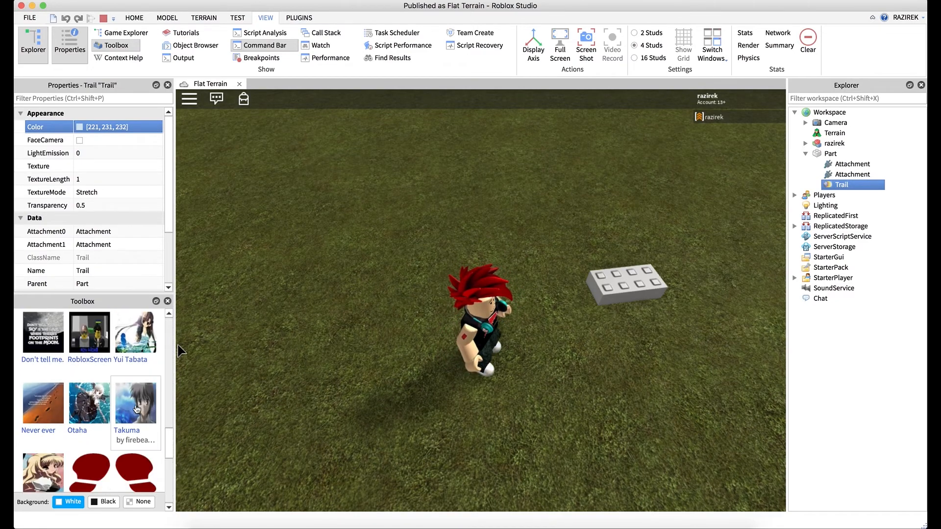
{"action": "left_click_drag", "start_coordinate": [169, 444], "coordinate": [177, 313]}
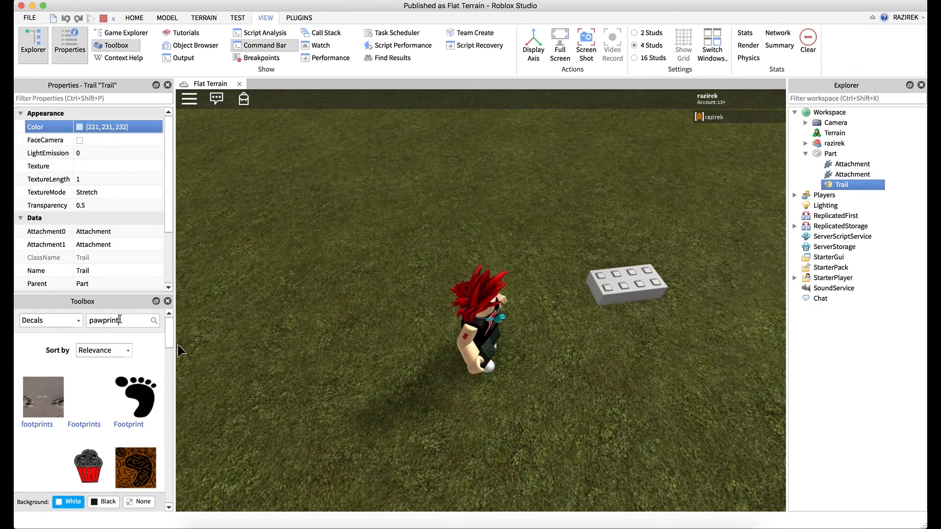
Step: Search the decals for "pawprint" again and place the black Grand Blanc paw decal on the Part's front face
{"action": "key", "text": "Return"}
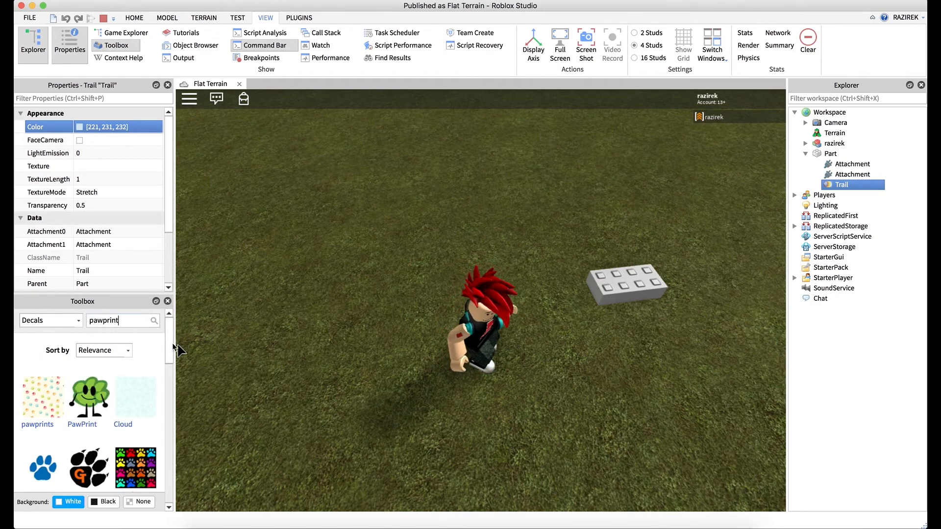
{"action": "left_click_drag", "start_coordinate": [172, 343], "coordinate": [172, 418]}
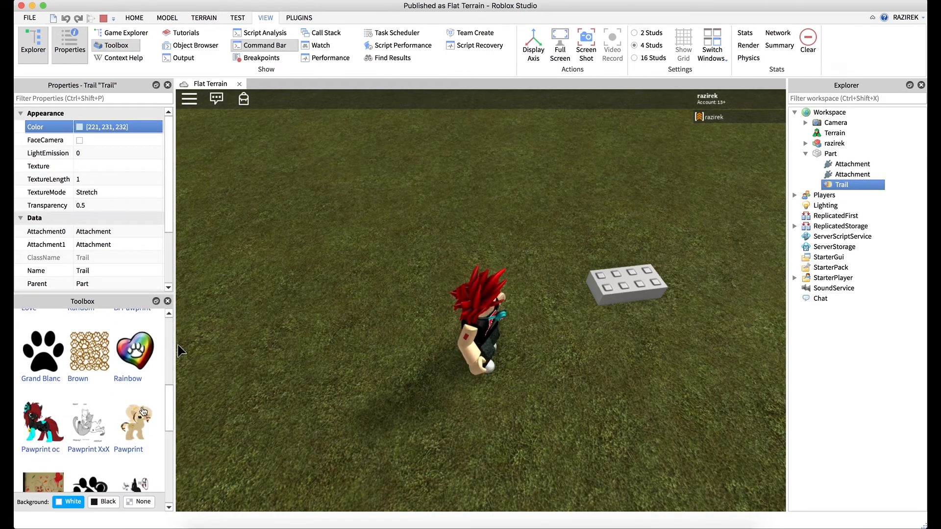
{"action": "left_click", "coordinate": [37, 360]}
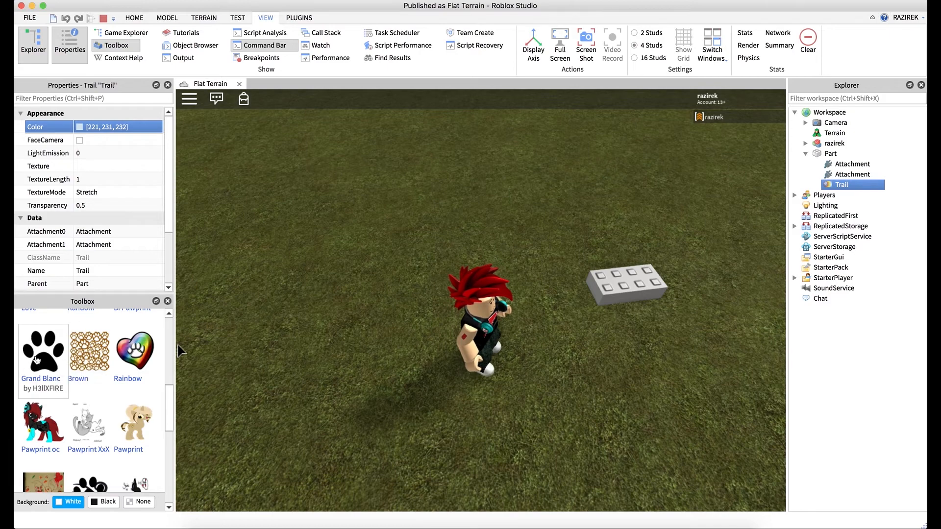
{"action": "left_click", "coordinate": [644, 303]}
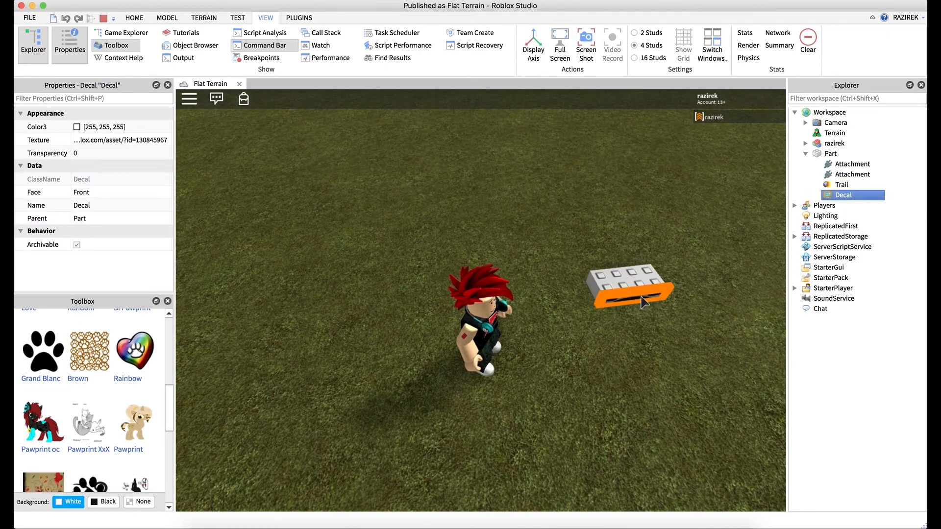
Step: Copy the asset ID 130845967 from the Decal's Texture property and delete the Decal from the Part
{"action": "double_click", "coordinate": [147, 141]}
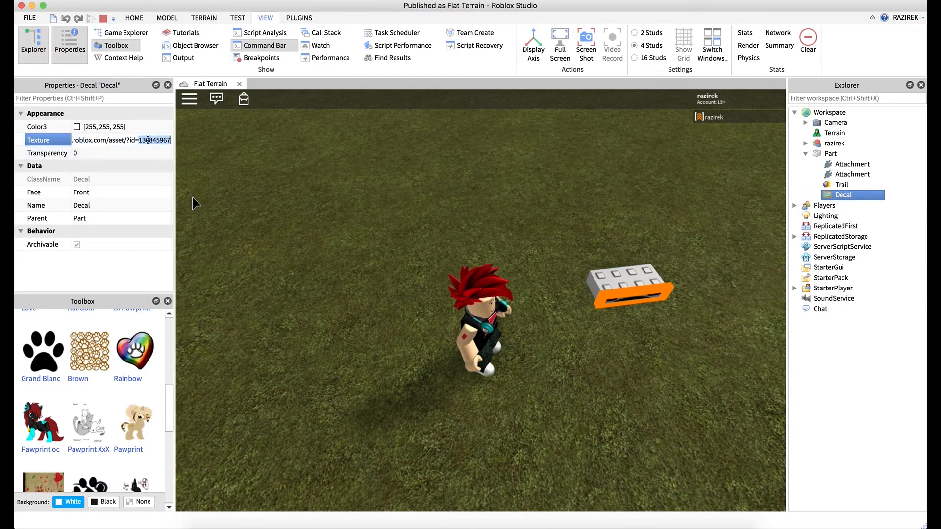
{"action": "right_click", "coordinate": [148, 140]}
{"action": "left_click", "coordinate": [172, 188]}
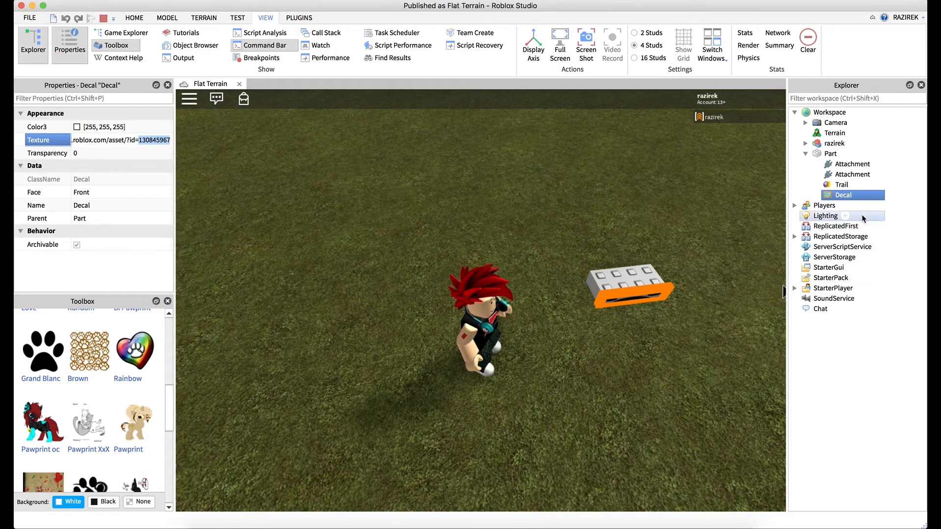
{"action": "right_click", "coordinate": [849, 196]}
{"action": "left_click", "coordinate": [840, 252]}
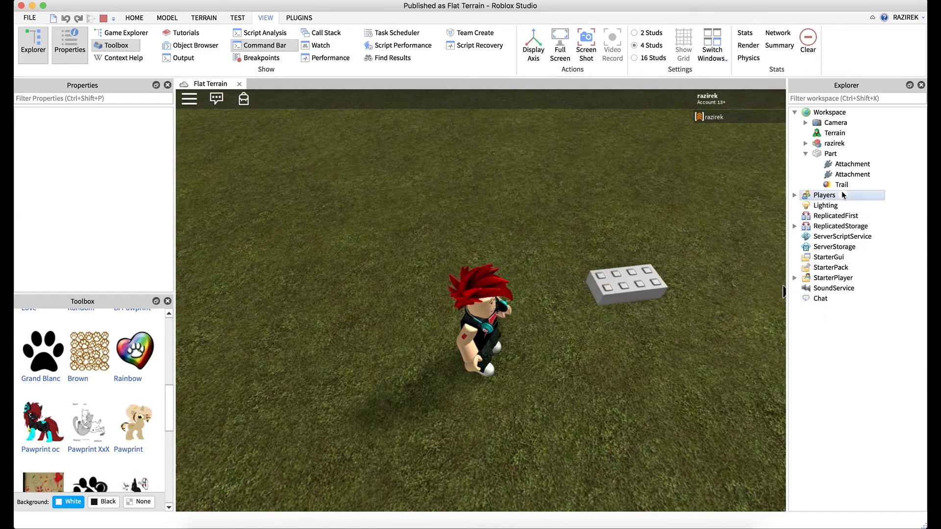
Step: Set the Trail's Texture to the copied asset ID 130845967
{"action": "left_click", "coordinate": [841, 185]}
{"action": "left_click", "coordinate": [118, 166]}
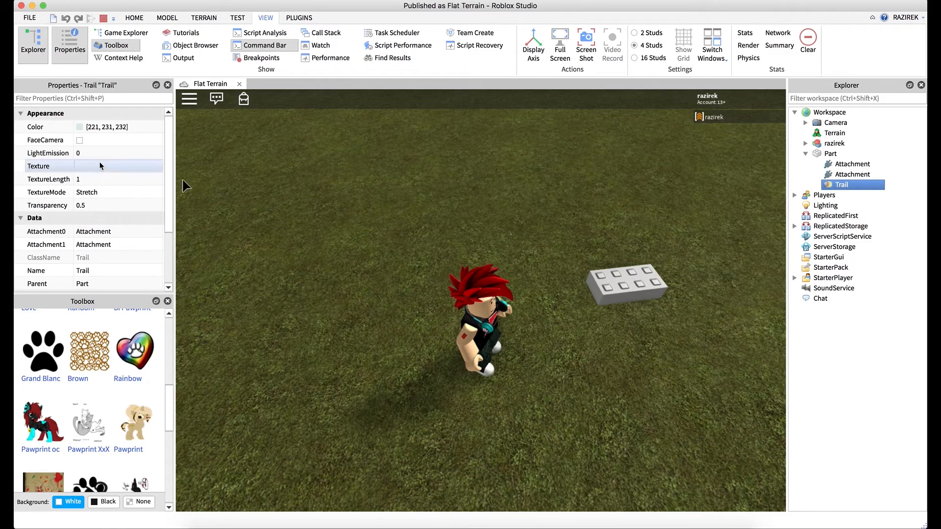
{"action": "right_click", "coordinate": [98, 168]}
{"action": "left_click", "coordinate": [122, 227]}
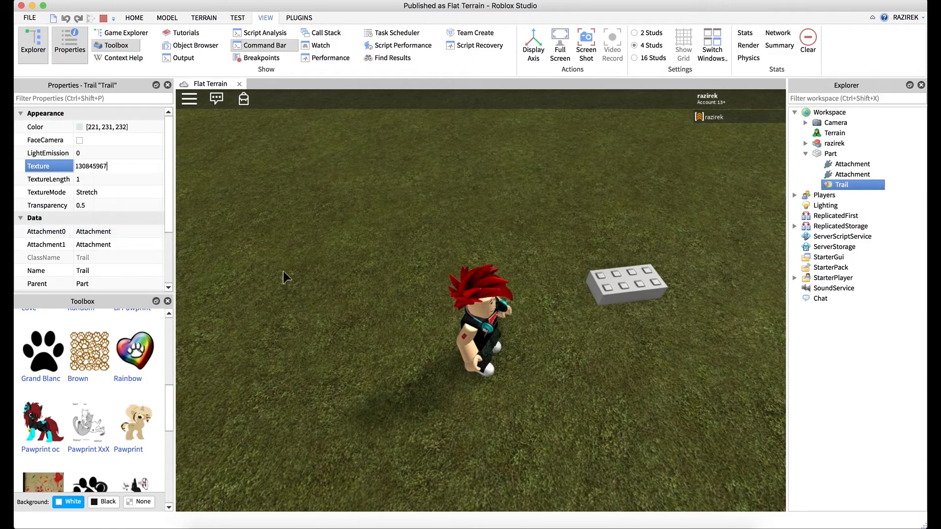
{"action": "key", "text": "Return"}
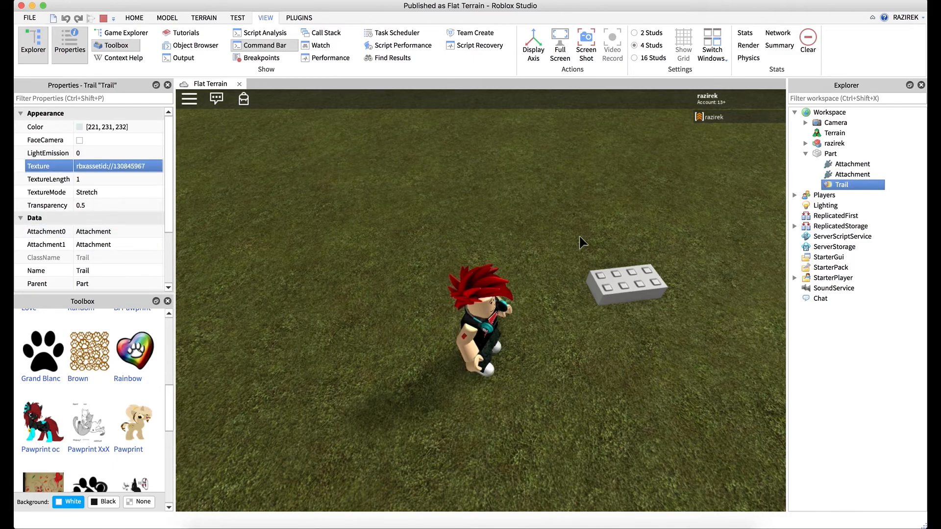
Step: Move the Part back and forth along its Z axis to test the Trail's pawprint texture
{"action": "left_click", "coordinate": [832, 154]}
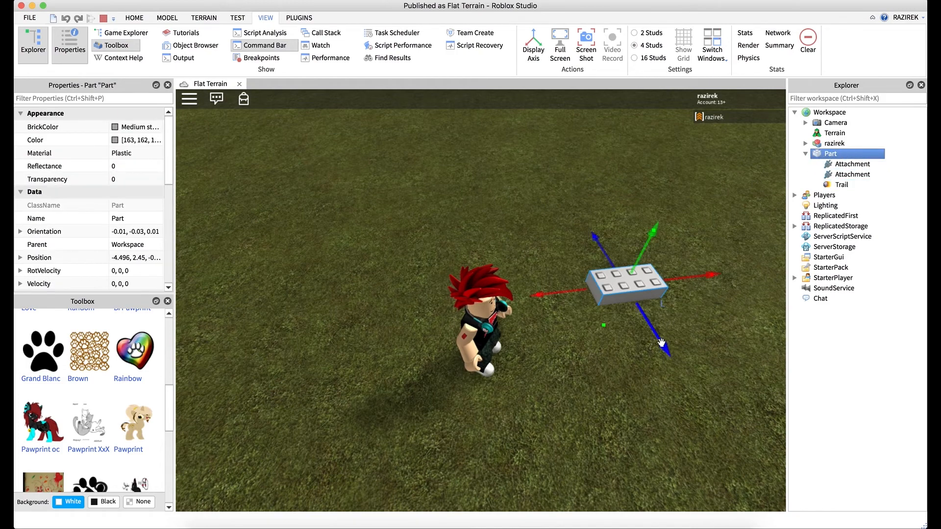
{"action": "left_click_drag", "start_coordinate": [661, 345], "coordinate": [669, 371]}
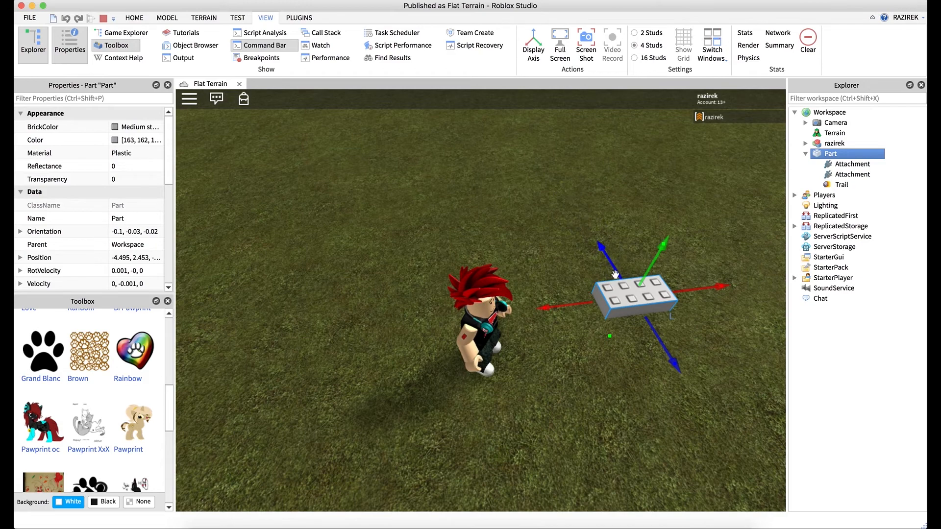
{"action": "left_click_drag", "start_coordinate": [674, 366], "coordinate": [638, 283]}
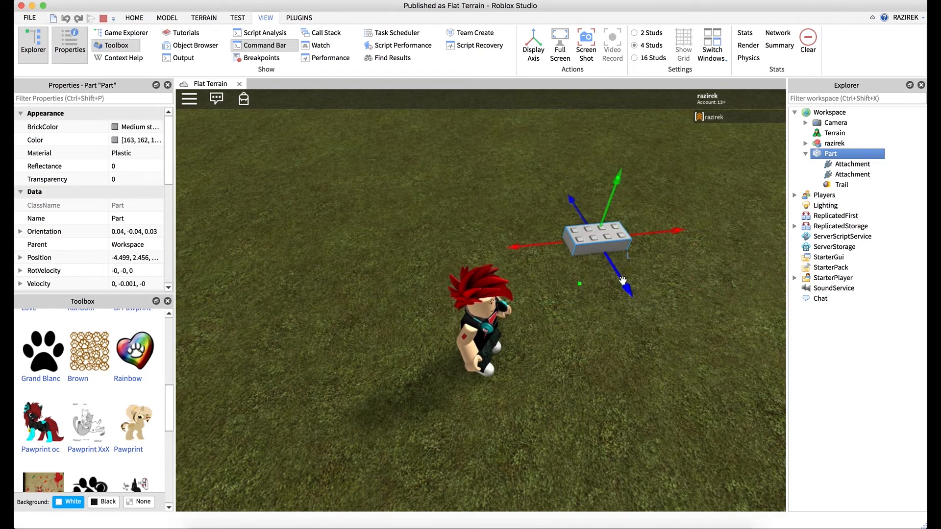
{"action": "mouse_move", "coordinate": [630, 290]}
{"action": "left_mouse_down"}
{"action": "mouse_move", "coordinate": [680, 383]}
{"action": "mouse_move", "coordinate": [657, 334]}
{"action": "mouse_move", "coordinate": [628, 304]}
{"action": "left_mouse_up"}
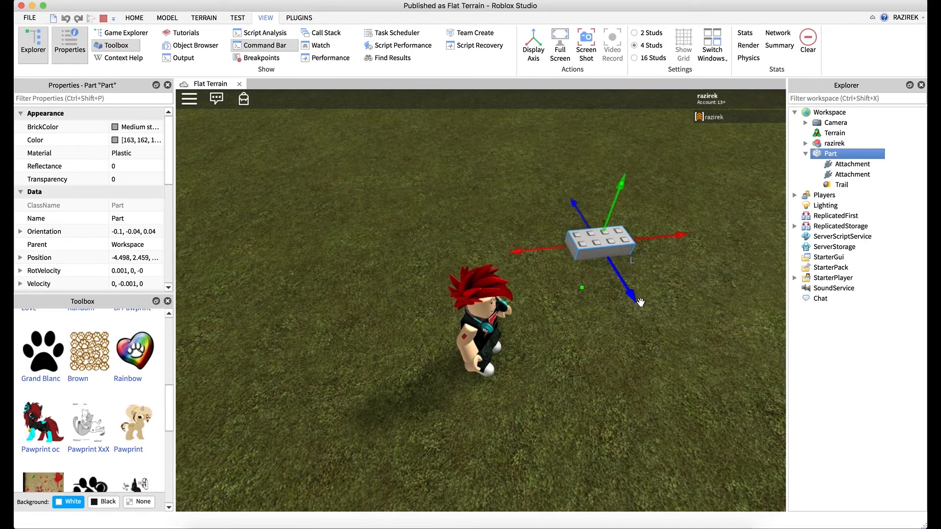
Step: Set the Trail's TextureMode to Static and test it by moving the Part back and forth along its Z axis
{"action": "left_click", "coordinate": [840, 185]}
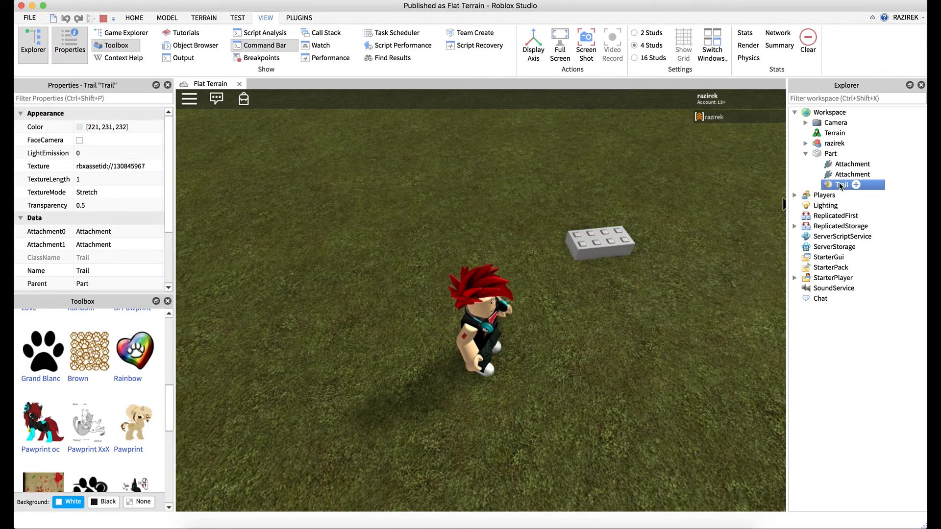
{"action": "left_click", "coordinate": [100, 195]}
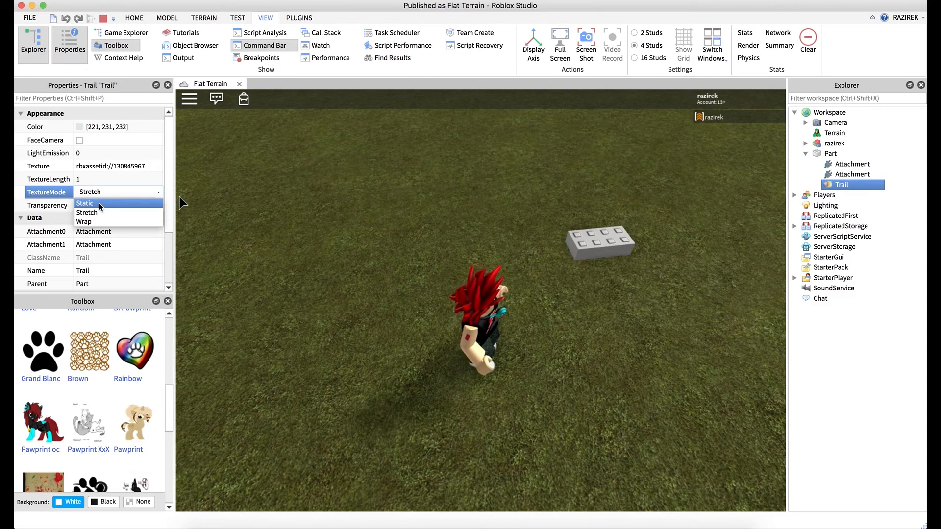
{"action": "left_click", "coordinate": [93, 204]}
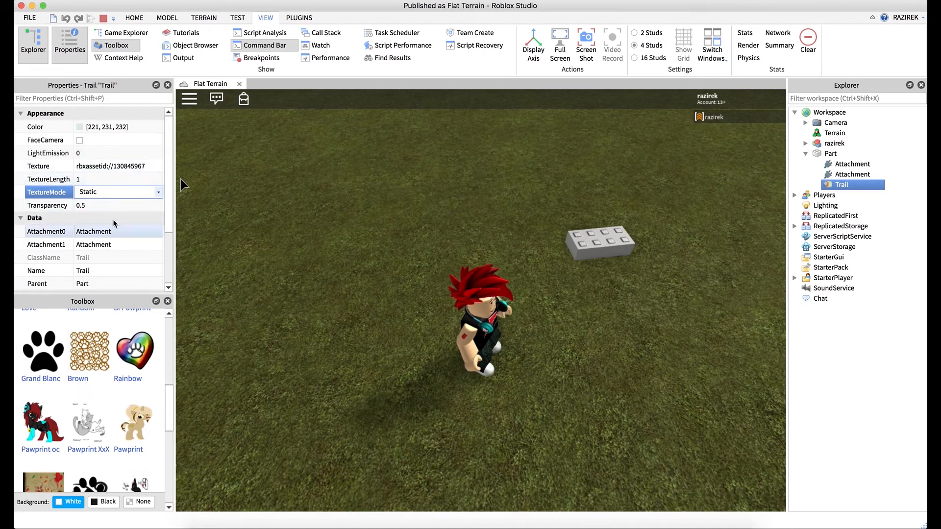
{"action": "left_click", "coordinate": [833, 153]}
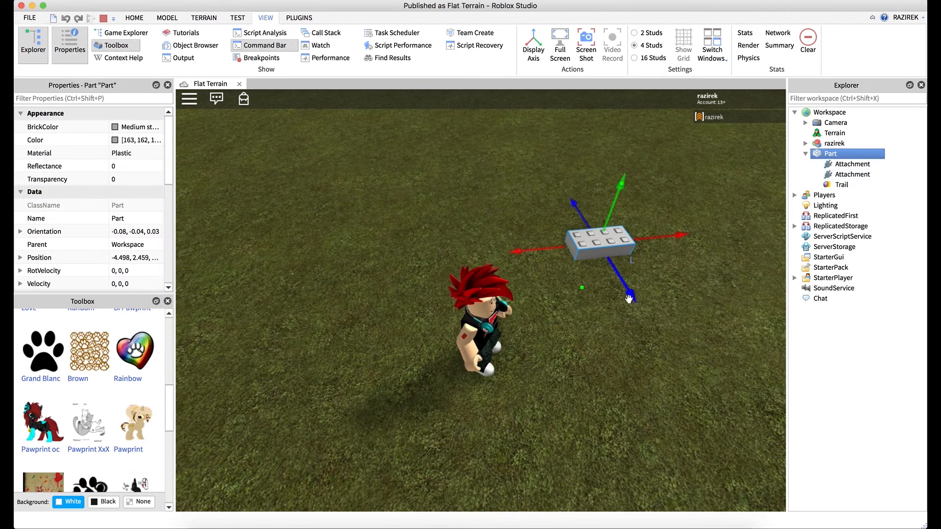
{"action": "left_click_drag", "start_coordinate": [630, 295], "coordinate": [750, 500]}
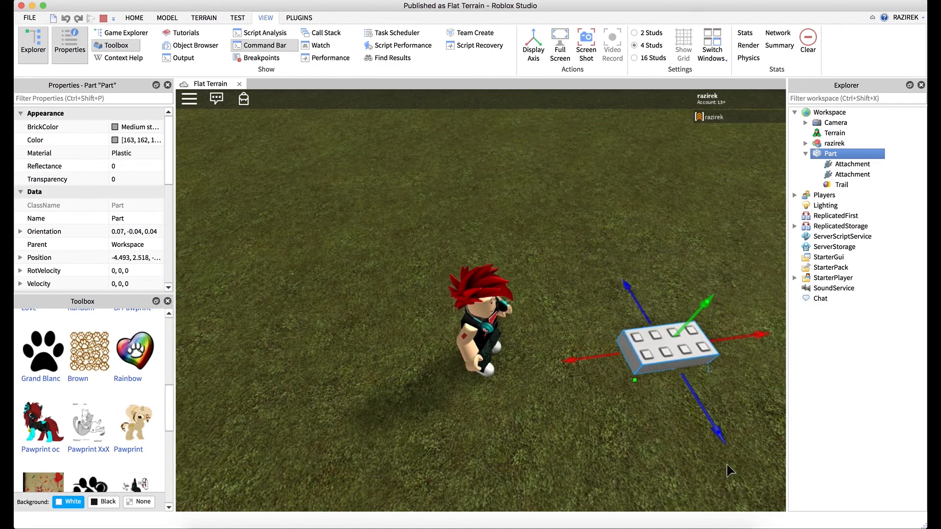
{"action": "left_click_drag", "start_coordinate": [724, 442], "coordinate": [601, 260]}
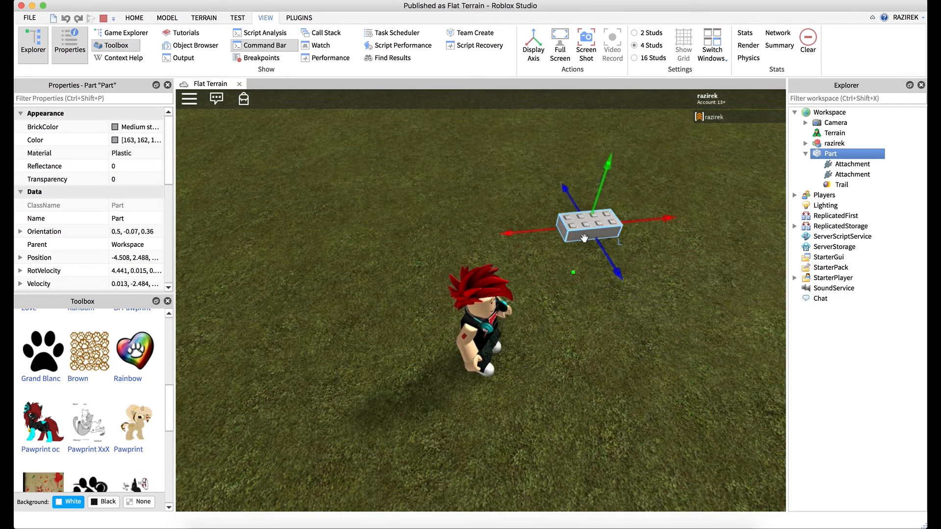
{"action": "left_click_drag", "start_coordinate": [615, 269], "coordinate": [536, 152]}
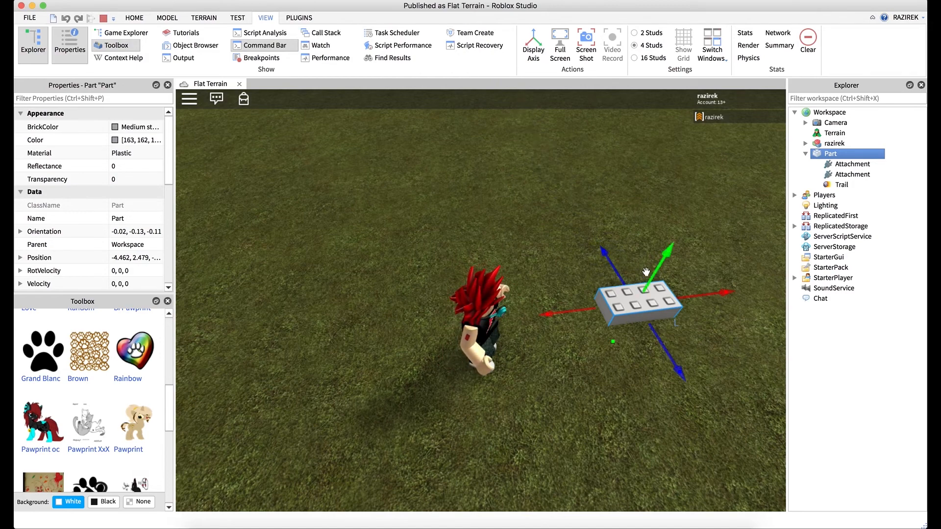
Step: Try the Wrap TextureMode on the Trail and move the Part along its Z axis to test it
{"action": "left_click", "coordinate": [842, 185]}
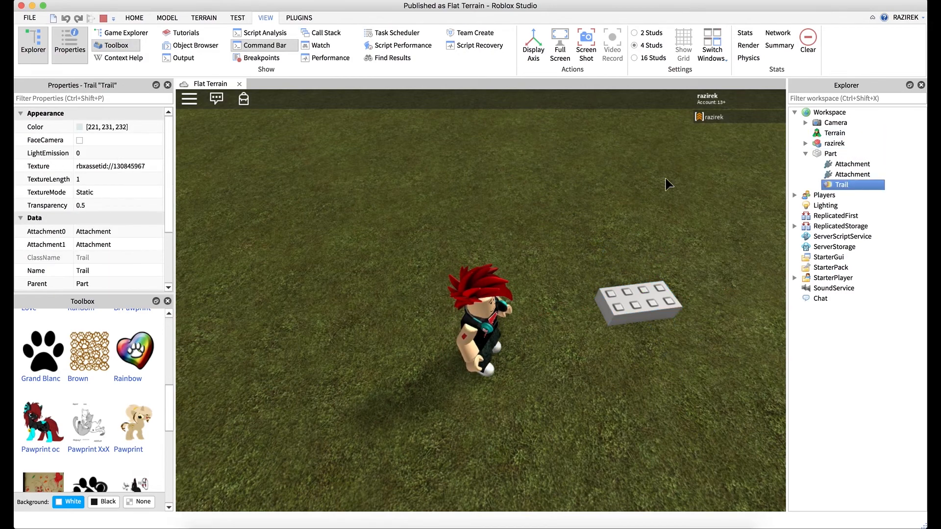
{"action": "left_click", "coordinate": [102, 193]}
{"action": "left_click", "coordinate": [102, 194]}
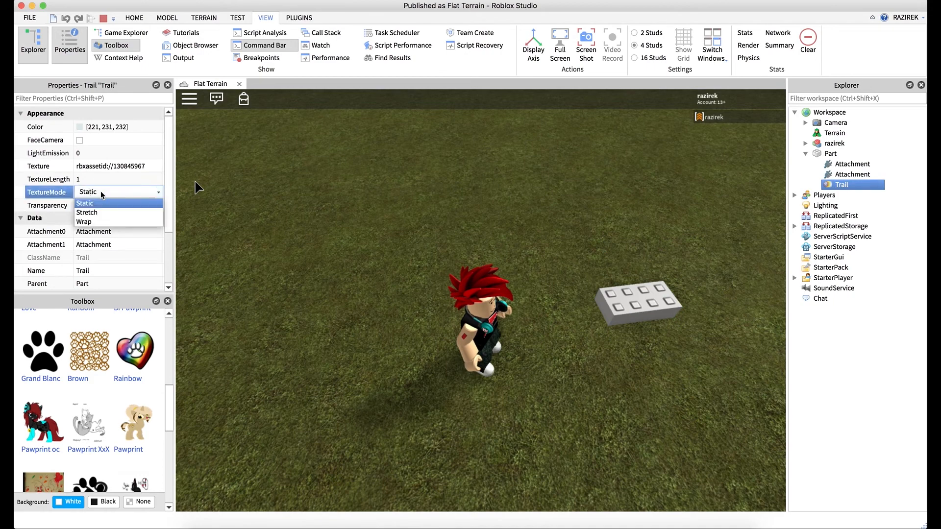
{"action": "left_click", "coordinate": [101, 222]}
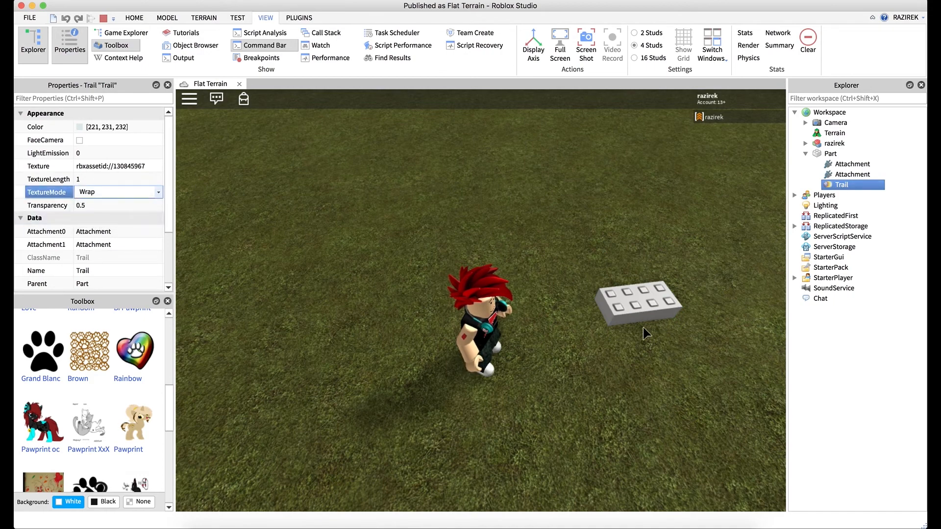
{"action": "left_click", "coordinate": [633, 320]}
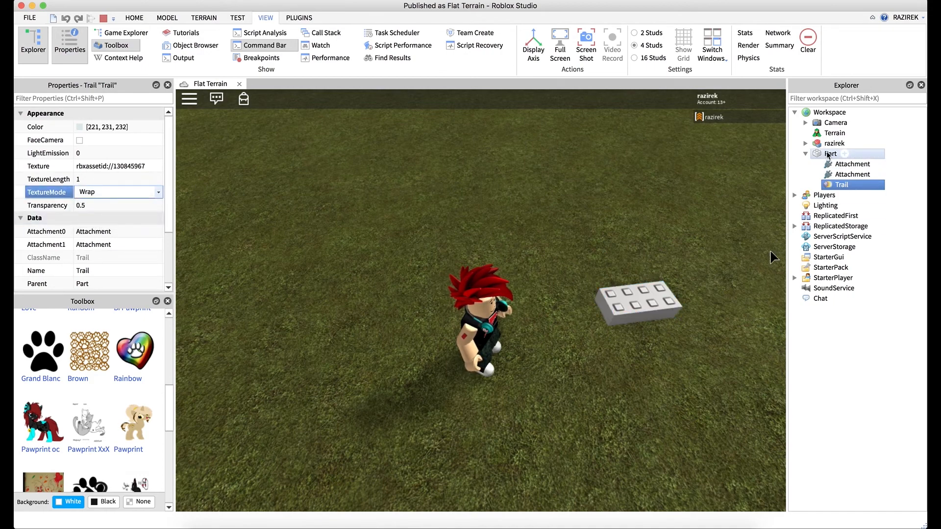
{"action": "left_click_drag", "start_coordinate": [668, 366], "coordinate": [638, 301]}
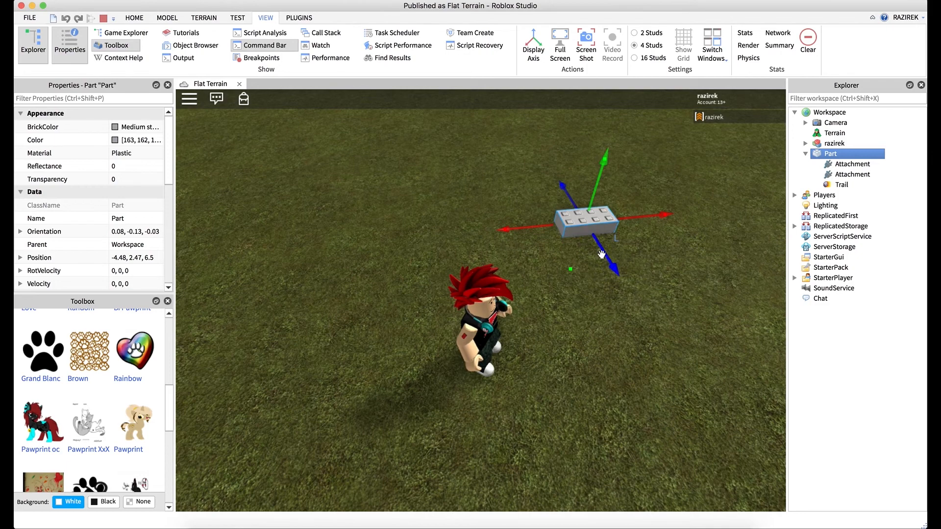
Step: Set the Trail's TextureMode back to Static and close the Toolbox
{"action": "left_click", "coordinate": [842, 184]}
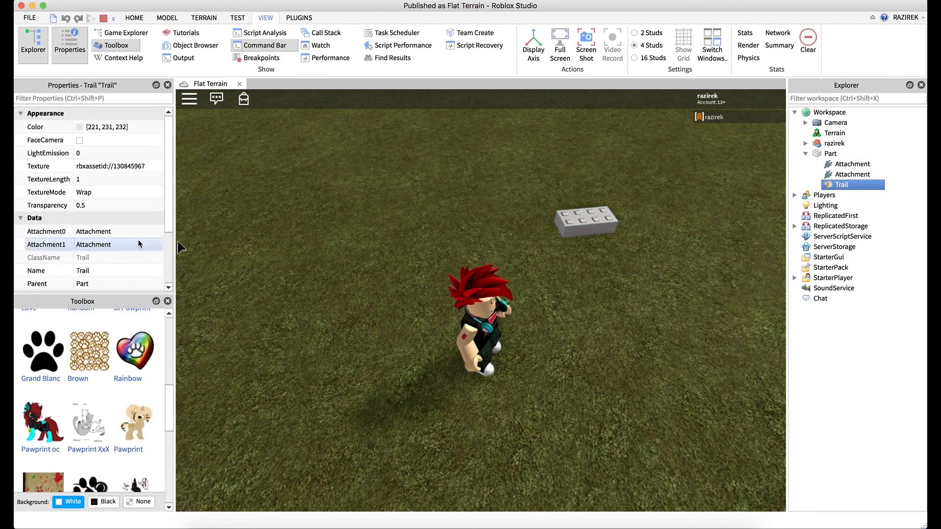
{"action": "left_click", "coordinate": [98, 192]}
{"action": "left_click", "coordinate": [85, 203]}
{"action": "left_click", "coordinate": [167, 301]}
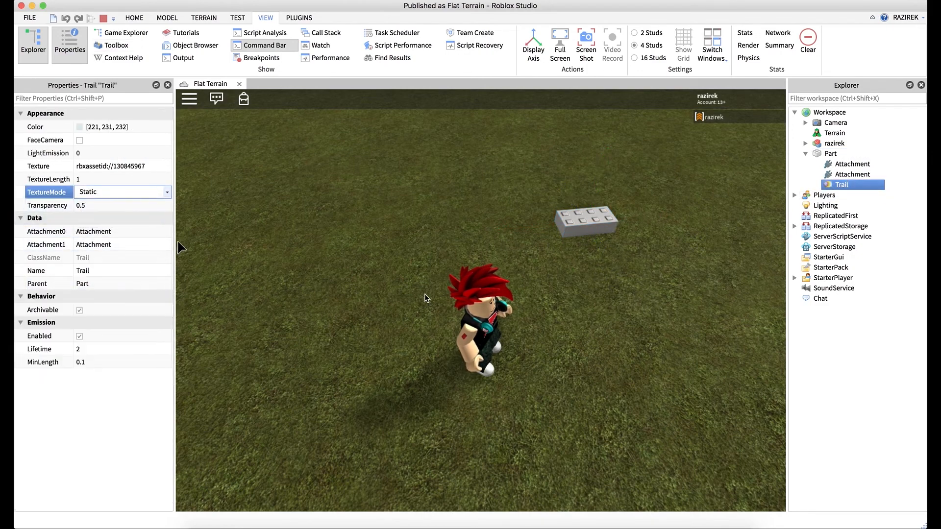
Step: Move the Part along its Z axis to view the static pawprint trail, and check the Trail's Lifetime property
{"action": "left_click", "coordinate": [830, 154]}
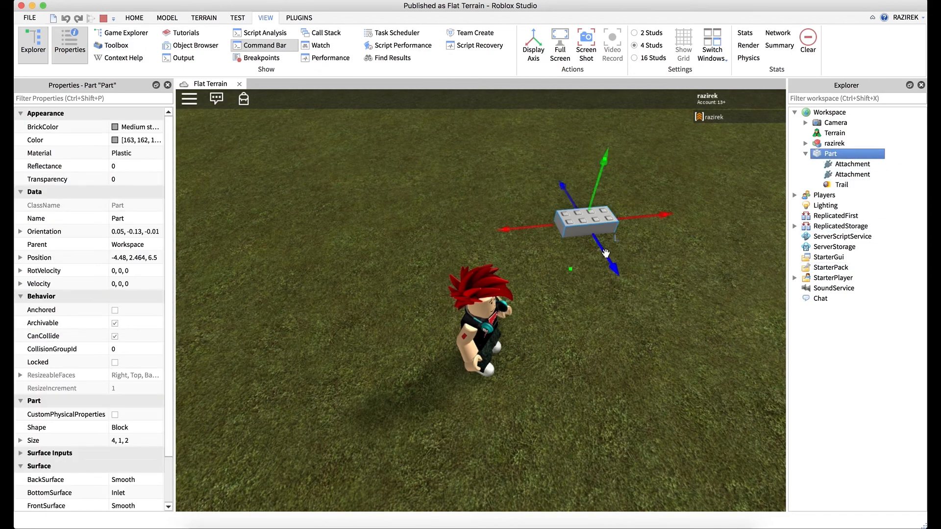
{"action": "mouse_move", "coordinate": [621, 268]}
{"action": "left_mouse_down"}
{"action": "mouse_move", "coordinate": [708, 411]}
{"action": "mouse_move", "coordinate": [622, 268]}
{"action": "left_mouse_up"}
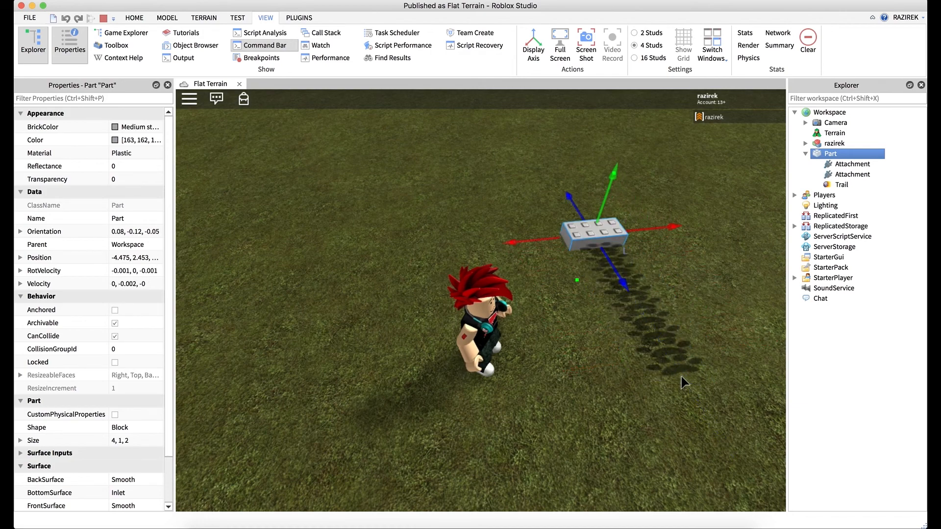
{"action": "left_click", "coordinate": [842, 185]}
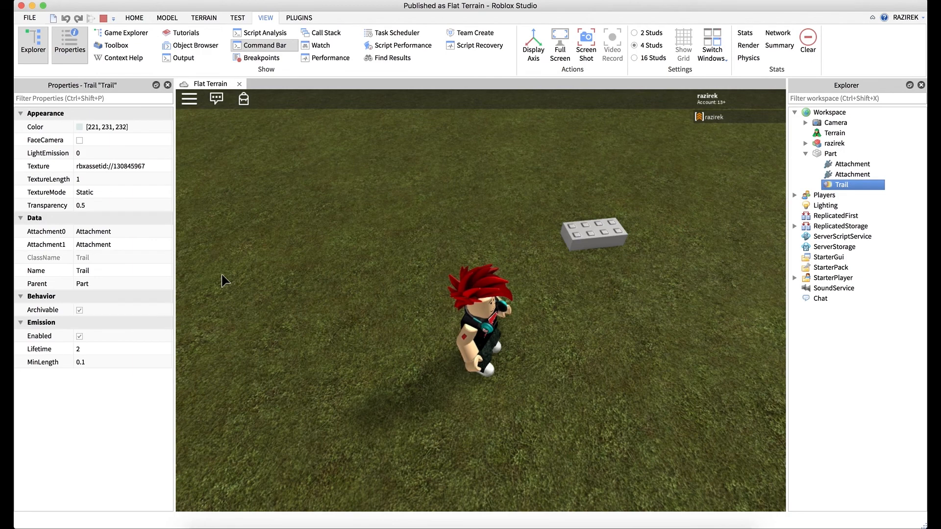
{"action": "left_click", "coordinate": [121, 349]}
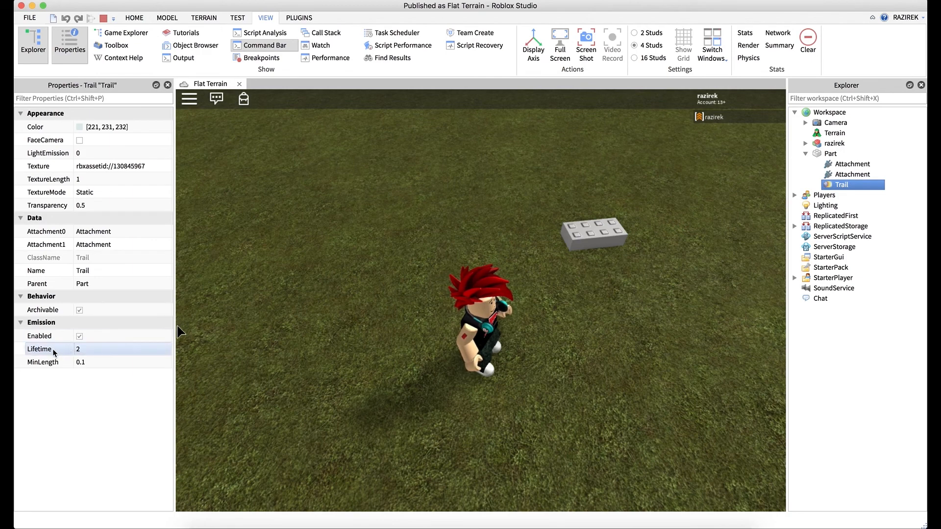
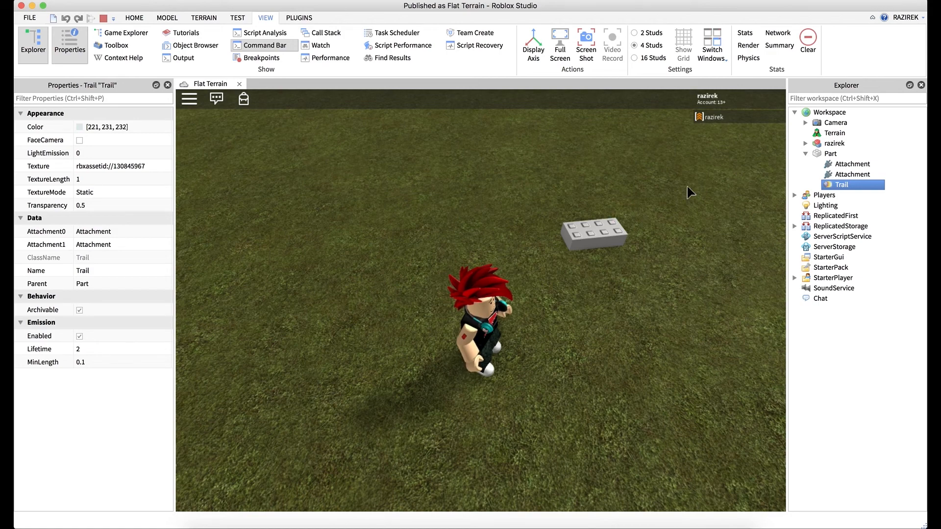
Step: Stop the play test and delete the Part with its attachments and Trail from the Workspace
{"action": "left_click", "coordinate": [103, 18]}
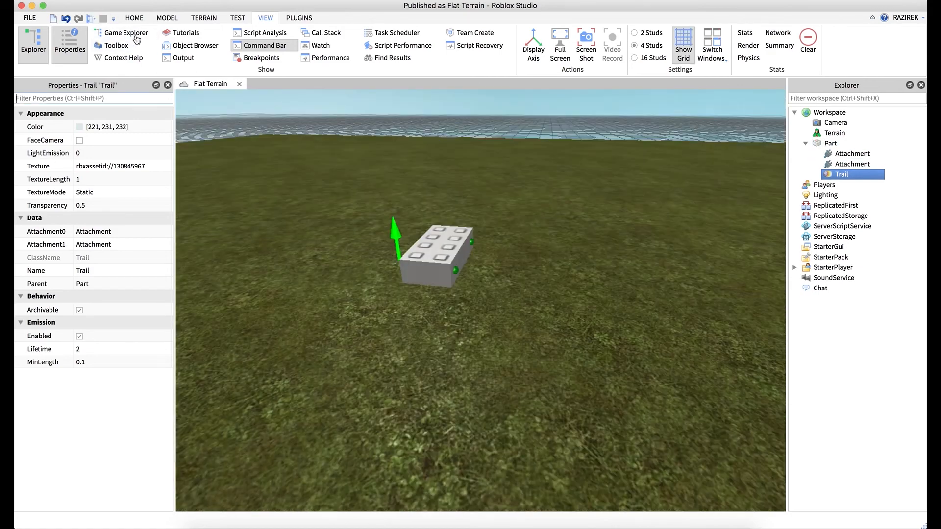
{"action": "left_click", "coordinate": [823, 145]}
{"action": "key", "text": "Delete"}
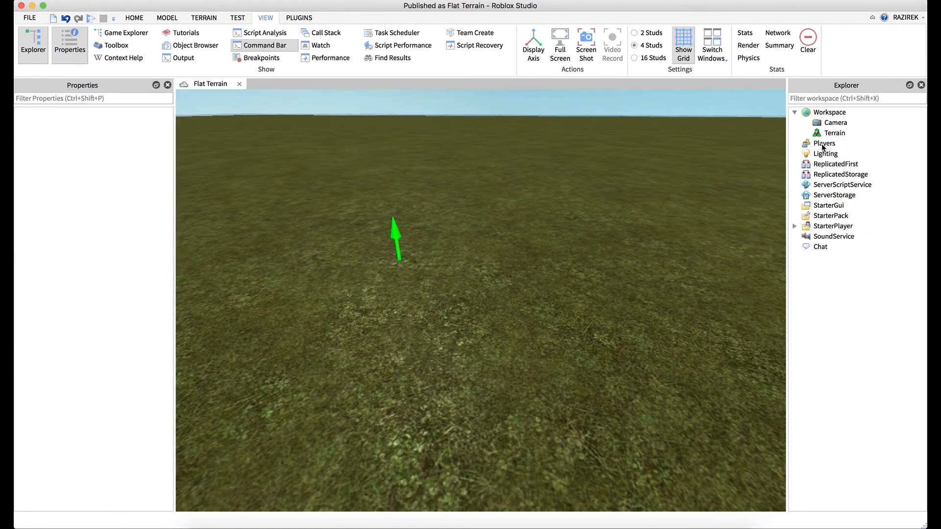
Step: Review the list of available effects, from Explosion to ParticleEmitter, without inserting one
{"action": "left_click", "coordinate": [166, 18]}
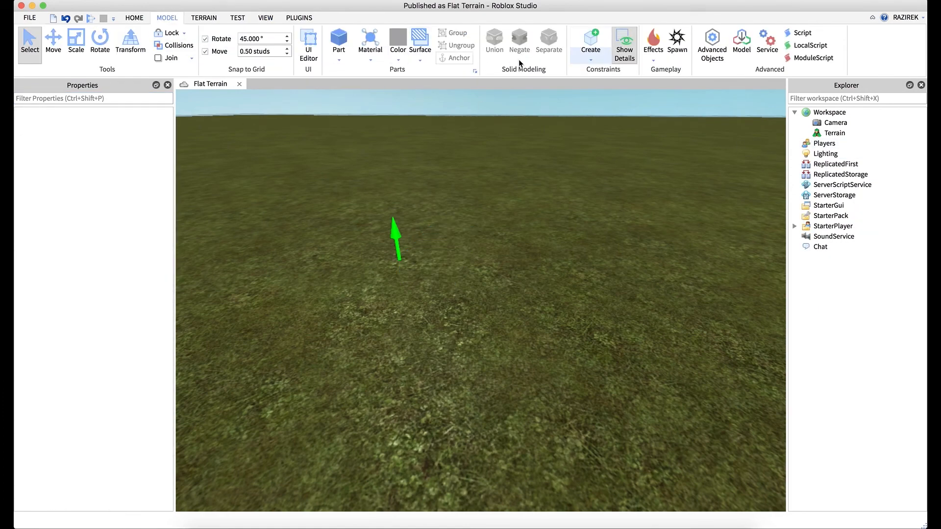
{"action": "left_click", "coordinate": [653, 59]}
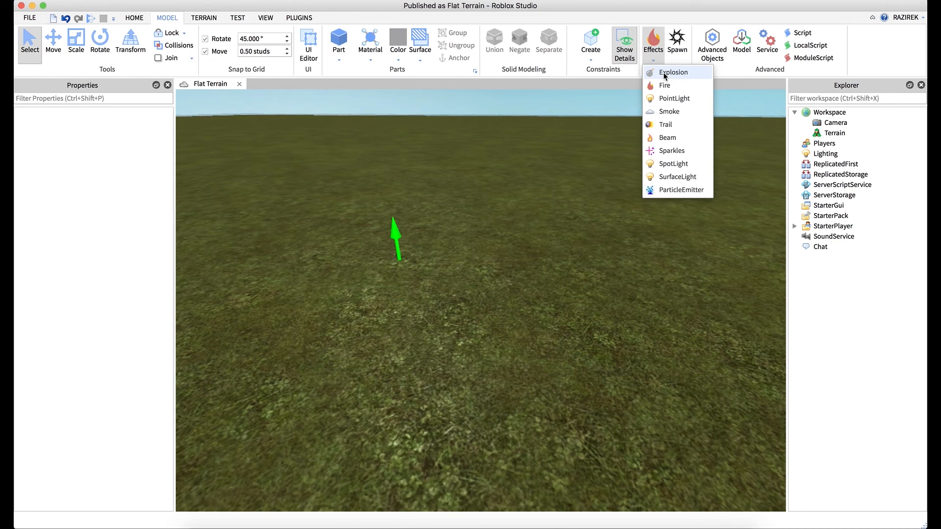
{"action": "left_click", "coordinate": [658, 60]}
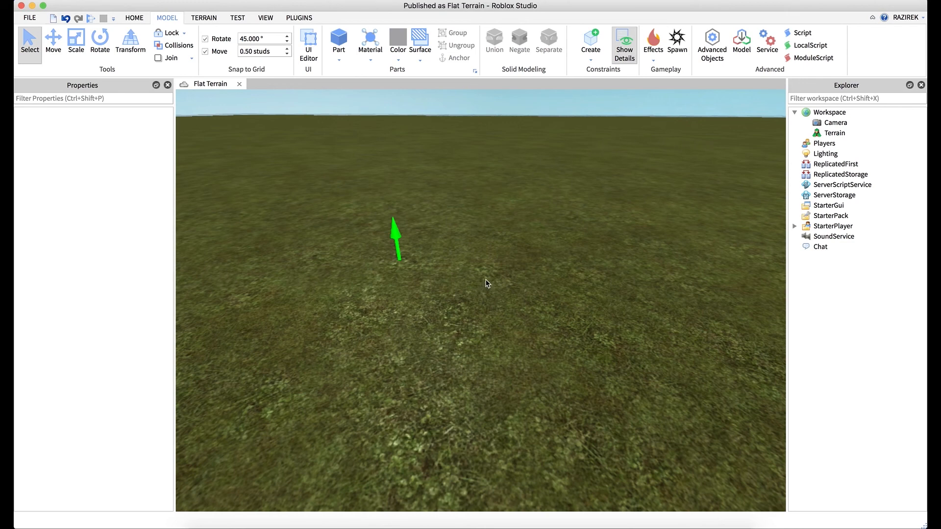
{"action": "key", "text": "a"}
{"action": "key", "text": "d"}
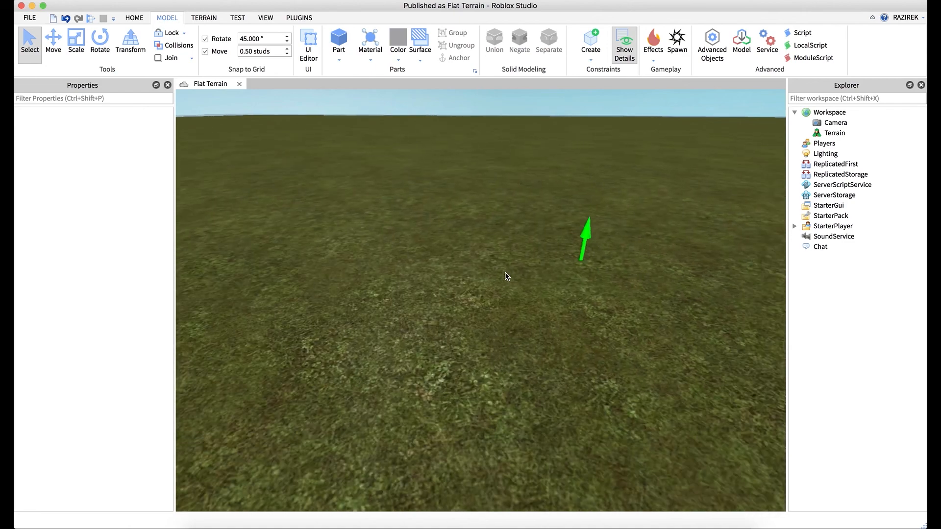